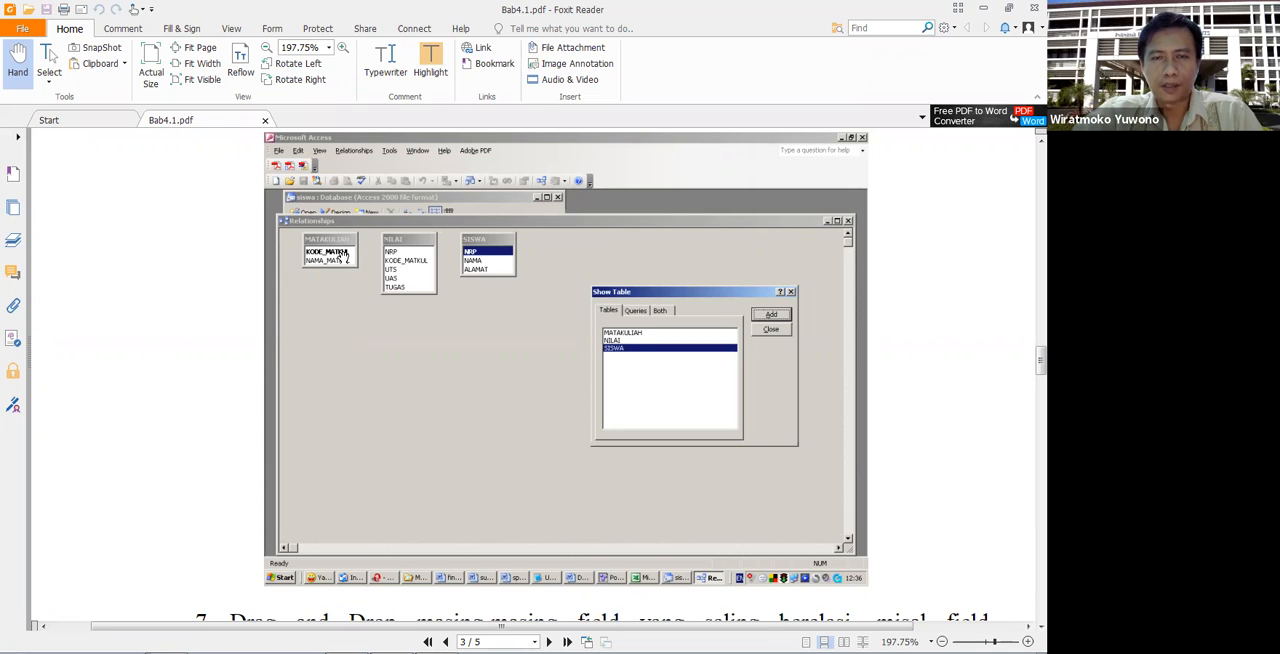
- Read the PDF instructions on linking MATAKULIAH, NILAI and SISWA, including the Edit Relationships options and the finished relationship diagram
{"action": "scroll", "coordinate": [383, 374], "scroll_direction": "down", "scroll_amount": 5}
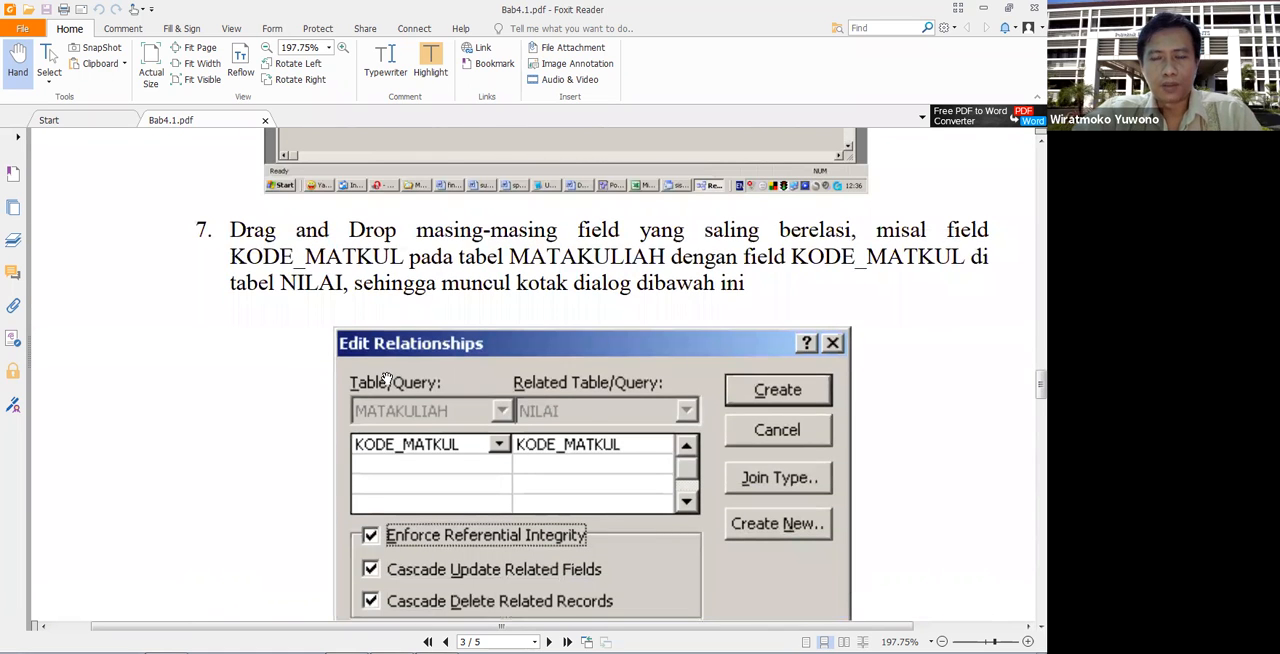
{"action": "scroll", "coordinate": [386, 378], "scroll_direction": "down", "scroll_amount": 2}
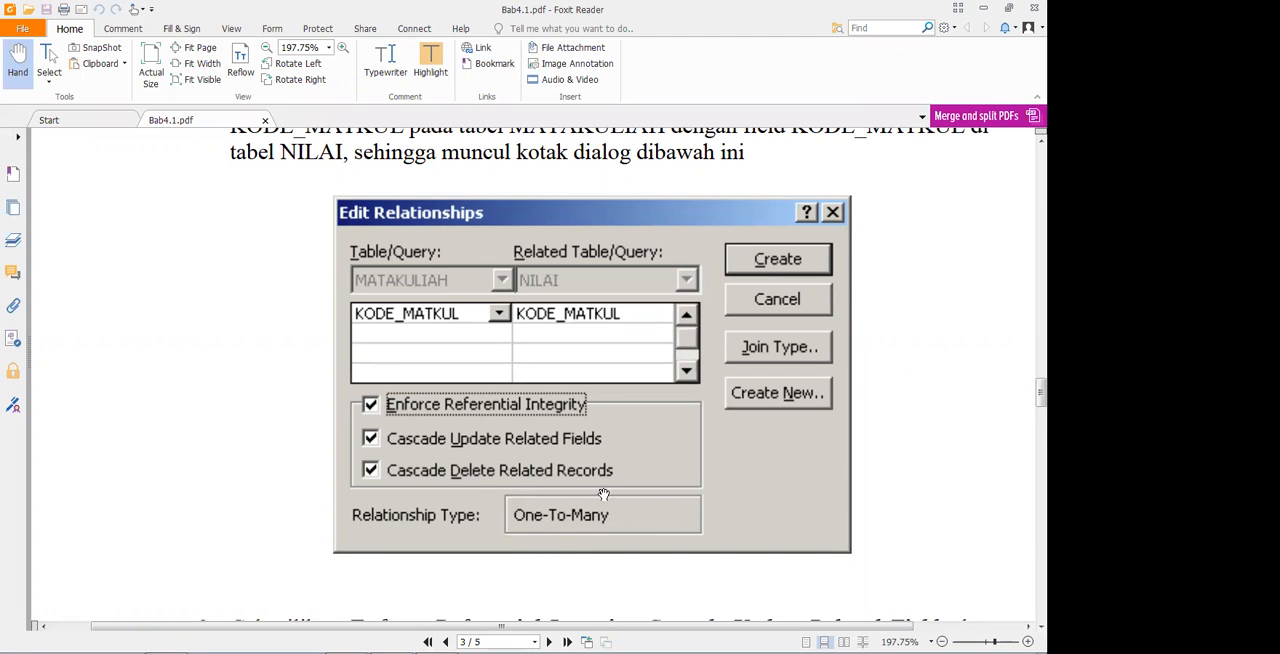
{"action": "scroll", "coordinate": [542, 488], "scroll_direction": "down", "scroll_amount": 8}
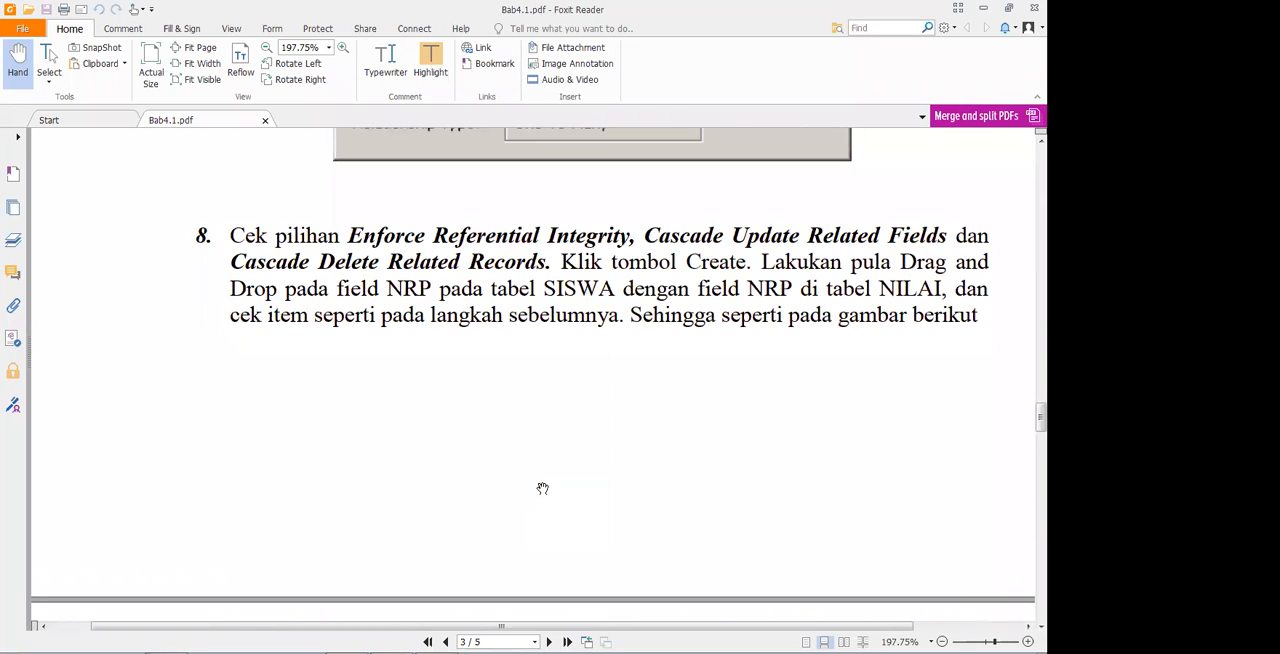
{"action": "scroll", "coordinate": [542, 488], "scroll_direction": "down", "scroll_amount": 11}
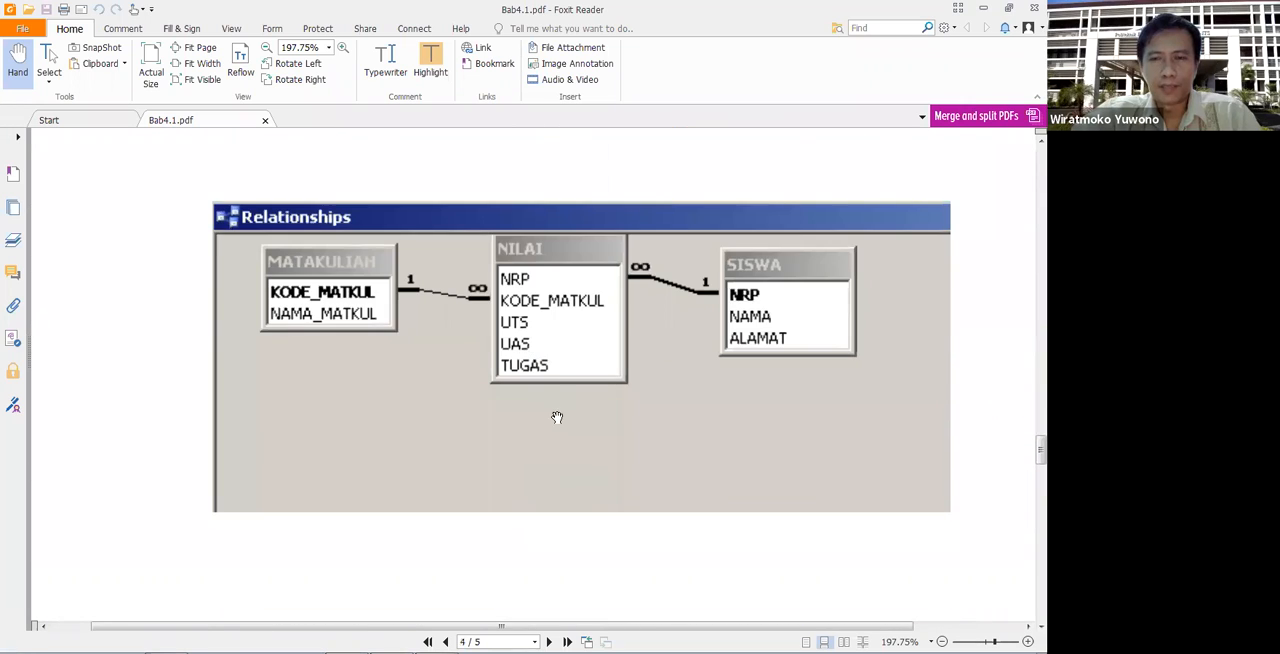
{"action": "scroll", "coordinate": [557, 417], "scroll_direction": "down", "scroll_amount": 6}
{"action": "scroll", "coordinate": [557, 417], "scroll_direction": "up", "scroll_amount": 8}
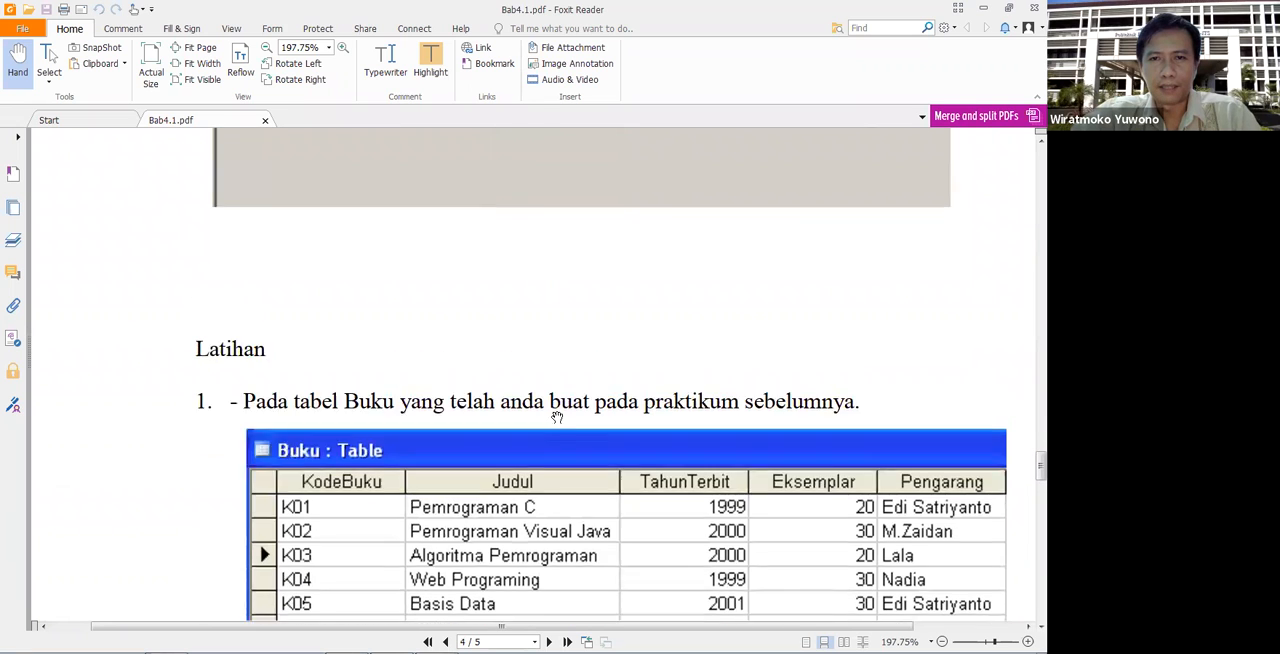
{"action": "scroll", "coordinate": [557, 417], "scroll_direction": "up", "scroll_amount": 12}
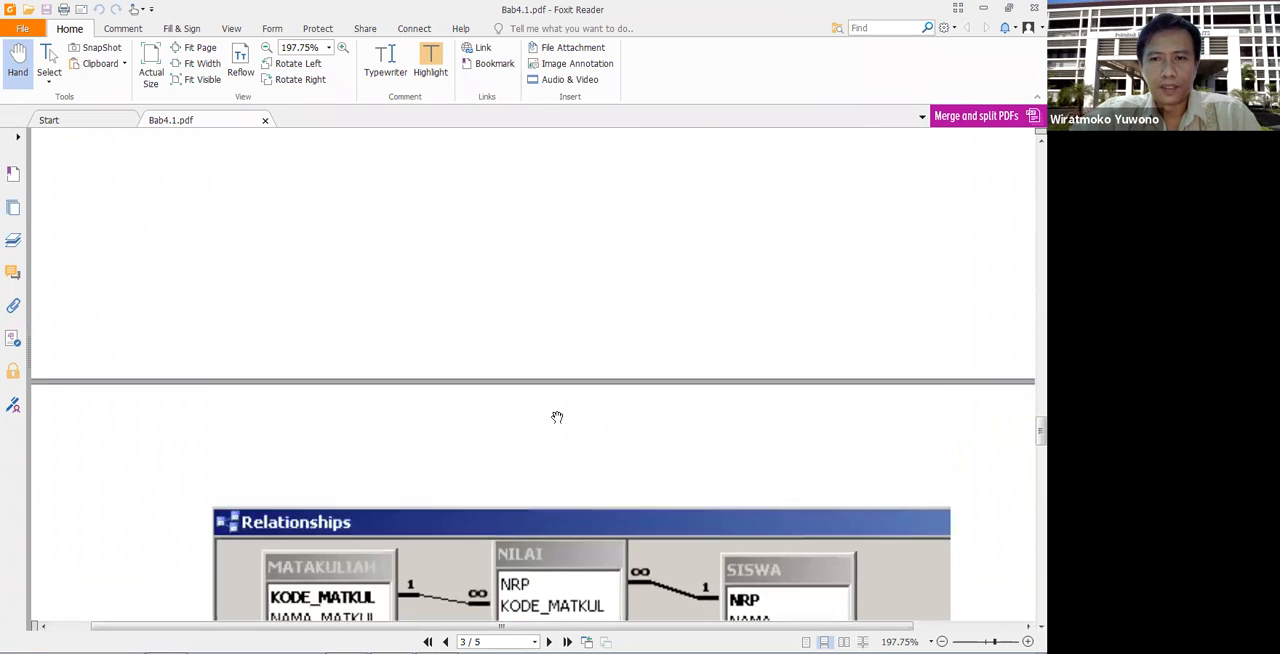
{"action": "scroll", "coordinate": [557, 419], "scroll_direction": "up", "scroll_amount": 5}
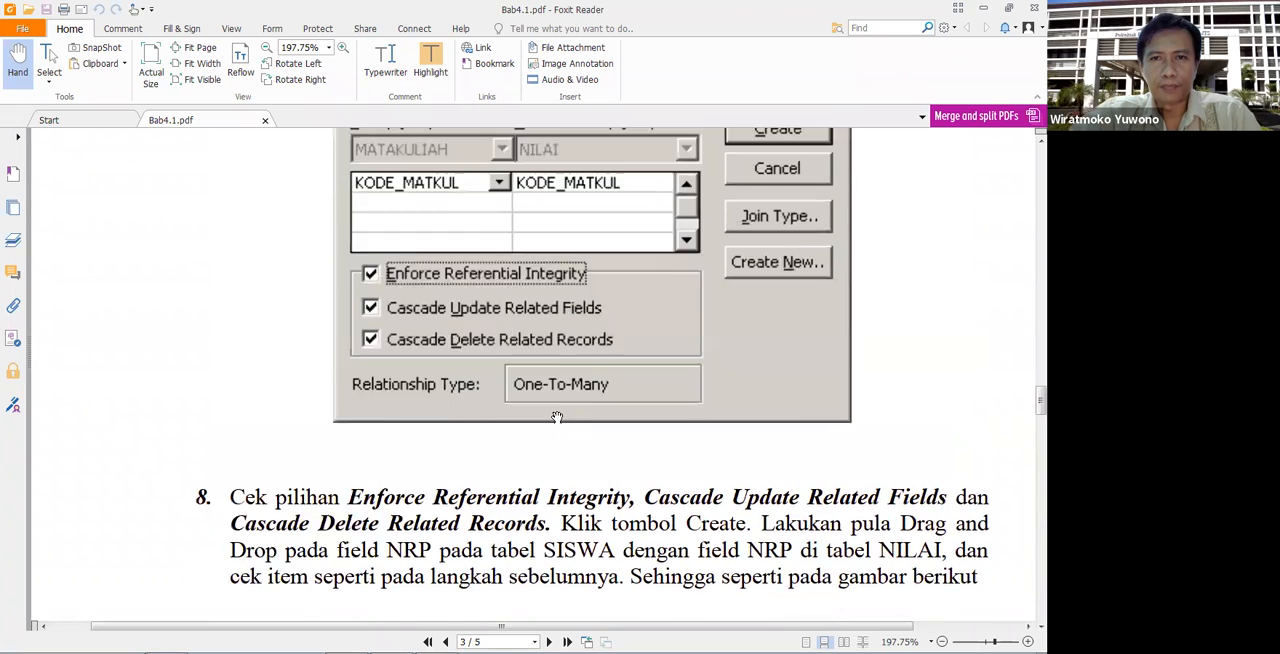
{"action": "scroll", "coordinate": [557, 415], "scroll_direction": "down", "scroll_amount": 4}
{"action": "scroll", "coordinate": [557, 415], "scroll_direction": "down", "scroll_amount": 8}
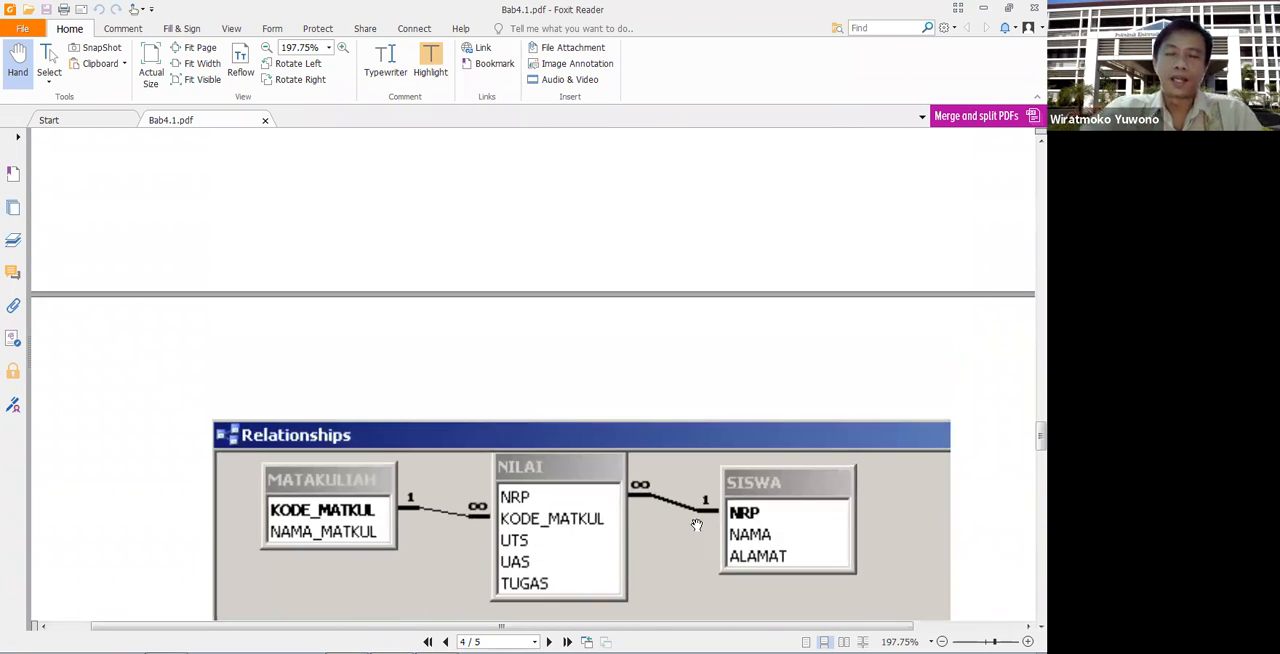
{"action": "scroll", "coordinate": [697, 525], "scroll_direction": "down", "scroll_amount": 5}
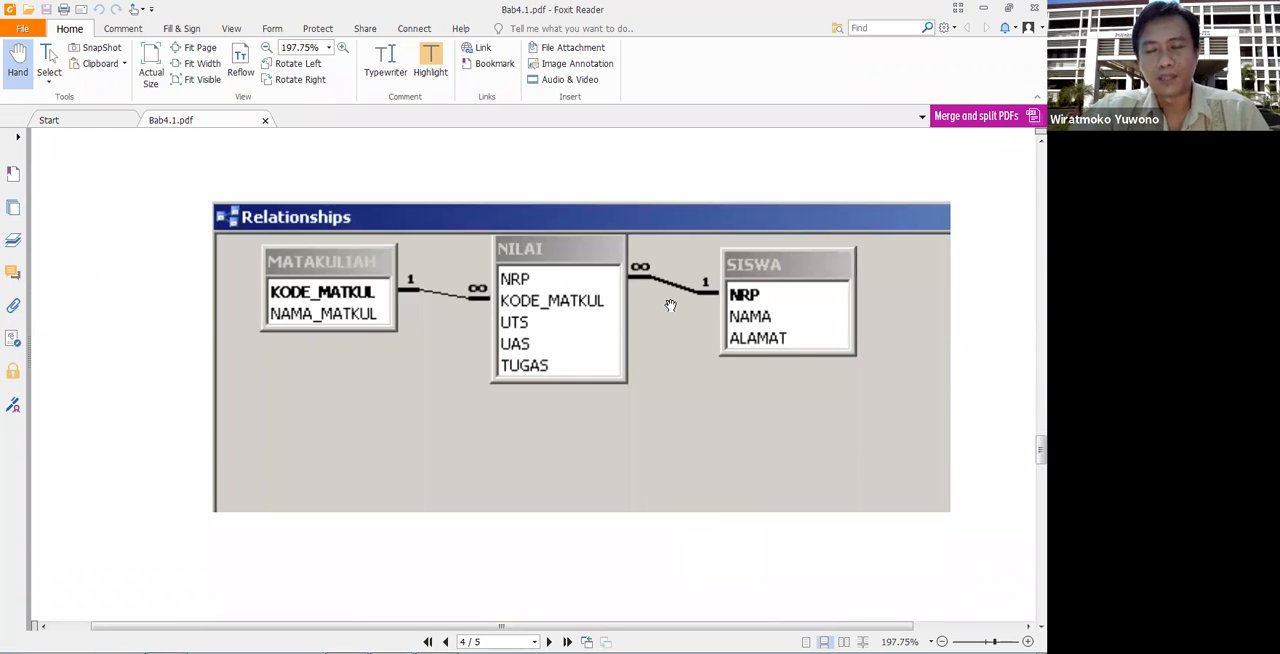
- Switch to Microsoft Access and open the recent database Buku.accdb
{"action": "mouse_move", "coordinate": [525, 652]}
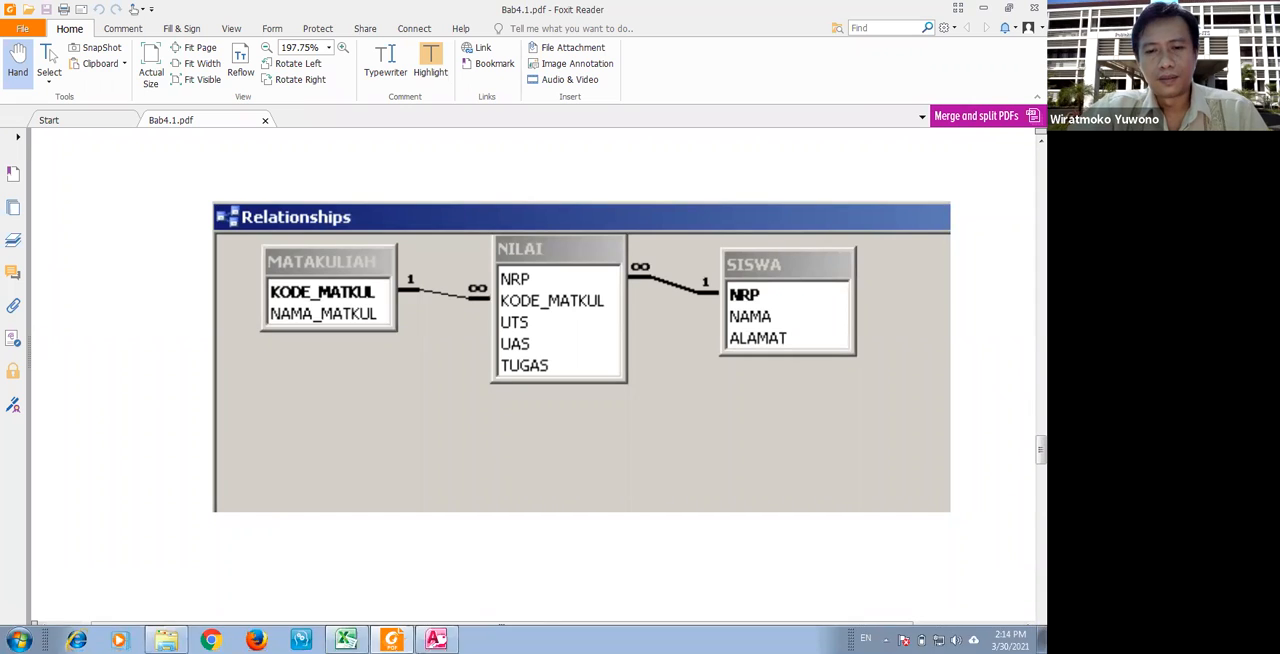
{"action": "left_click", "coordinate": [435, 640]}
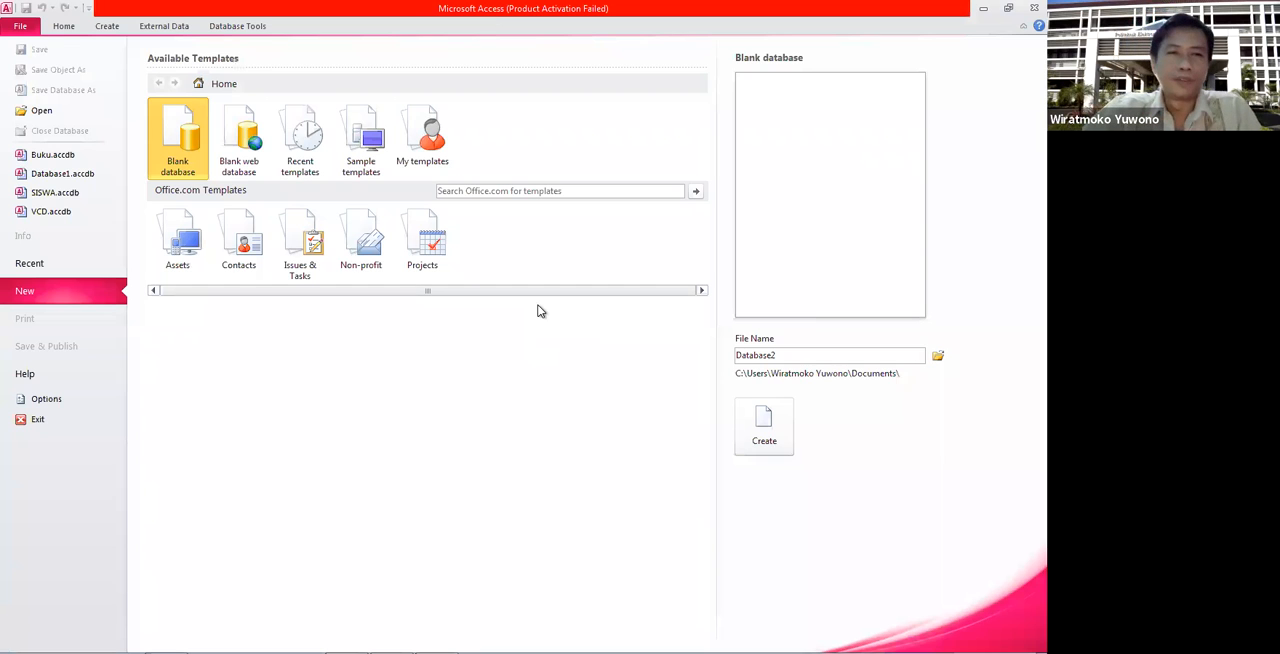
{"action": "left_click", "coordinate": [34, 157]}
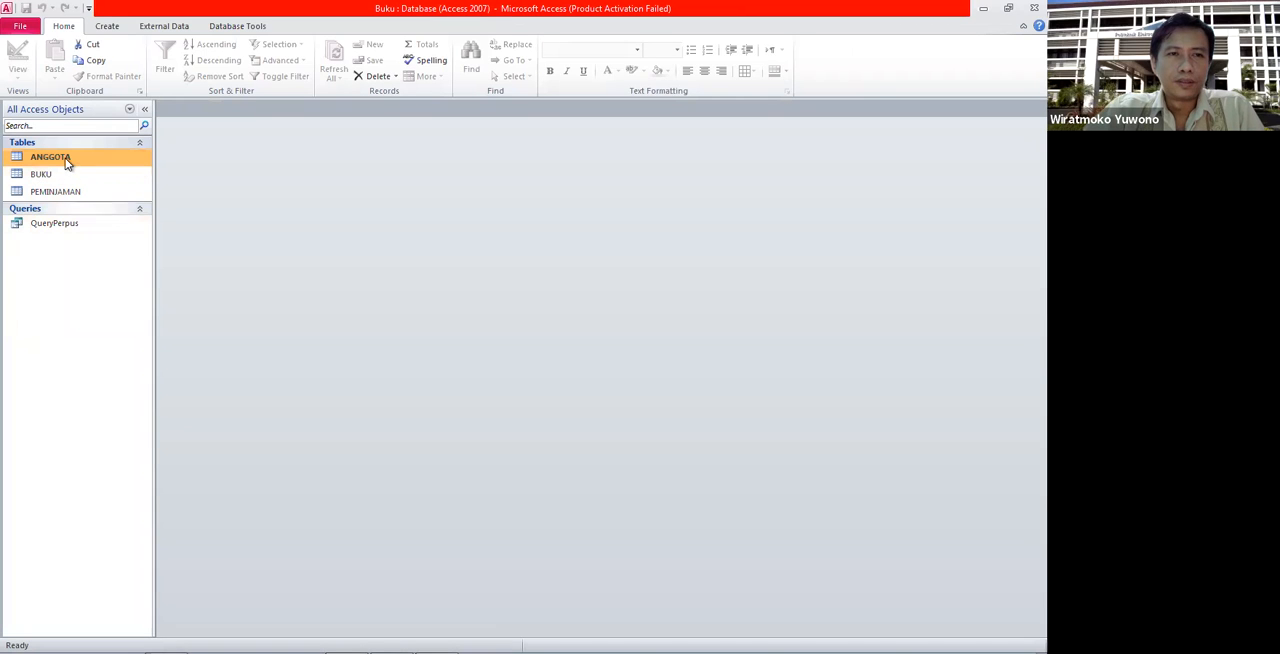
- Open the ANGGOTA, BUKU and PEMINJAMAN tables to view their records
{"action": "double_click", "coordinate": [65, 158]}
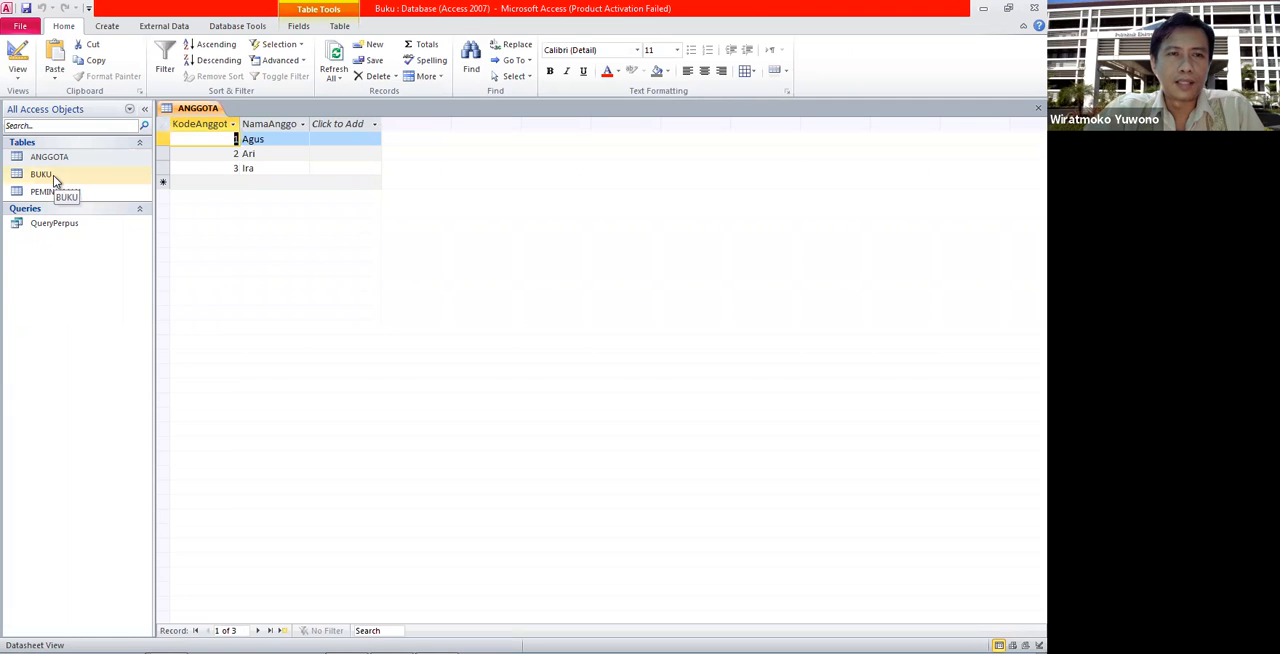
{"action": "double_click", "coordinate": [53, 175]}
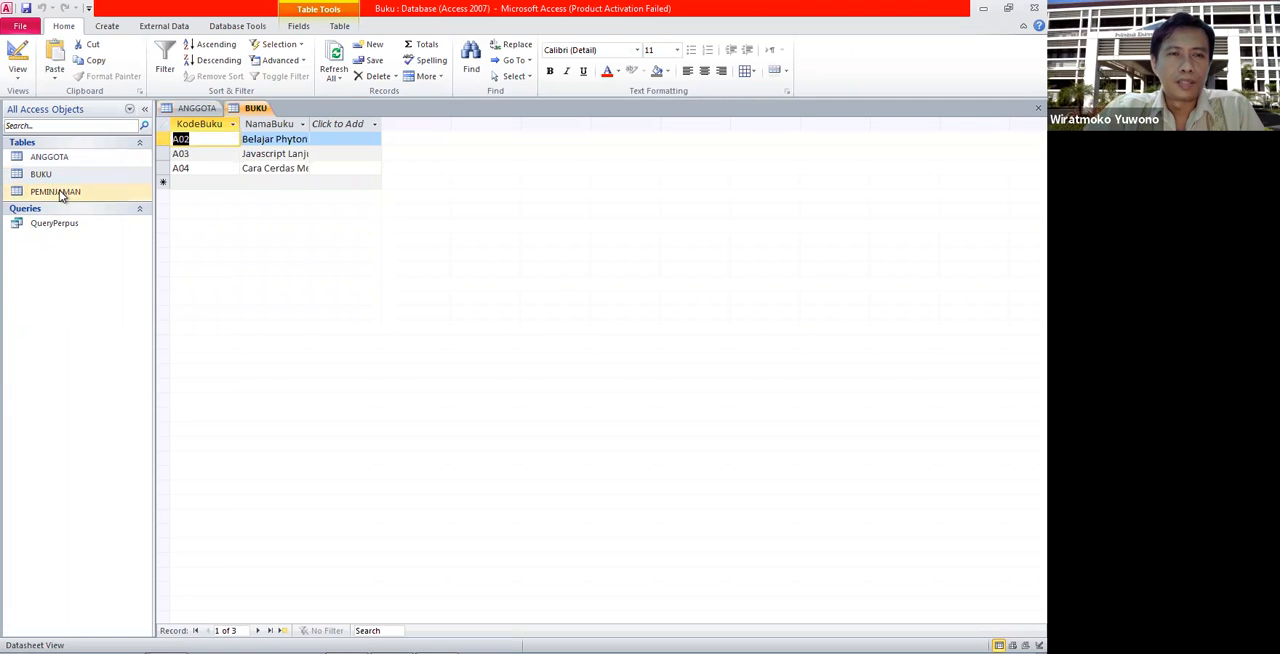
{"action": "double_click", "coordinate": [57, 192]}
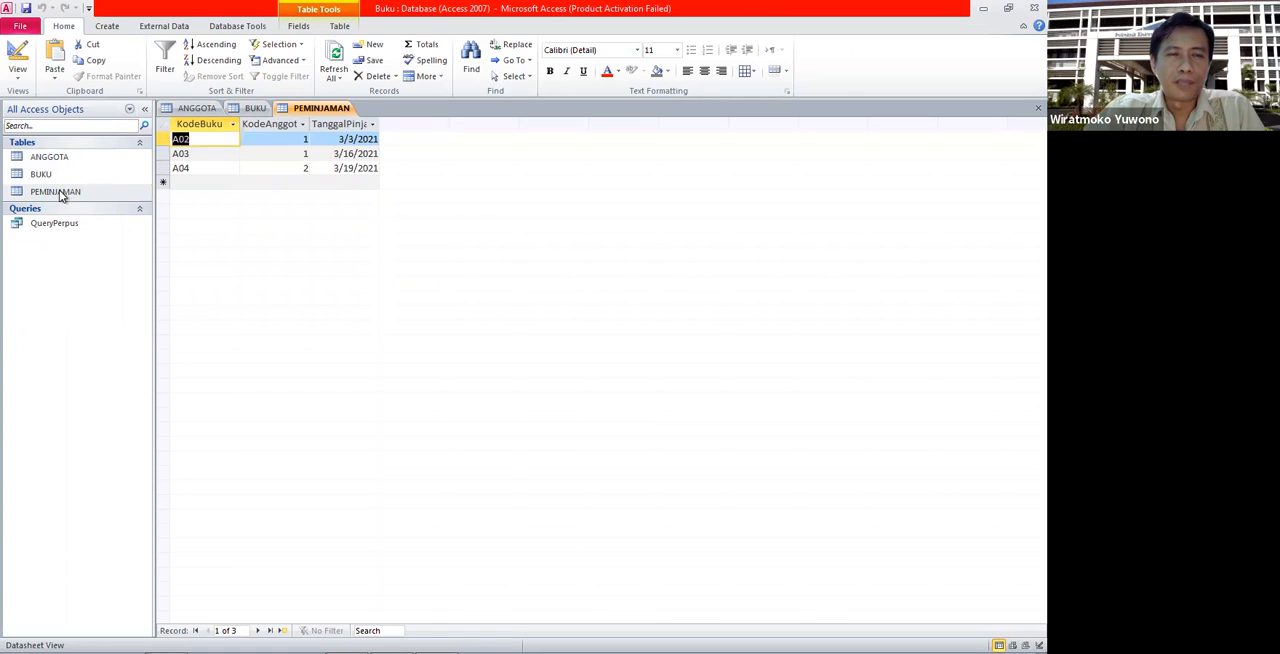
{"action": "left_click", "coordinate": [63, 177]}
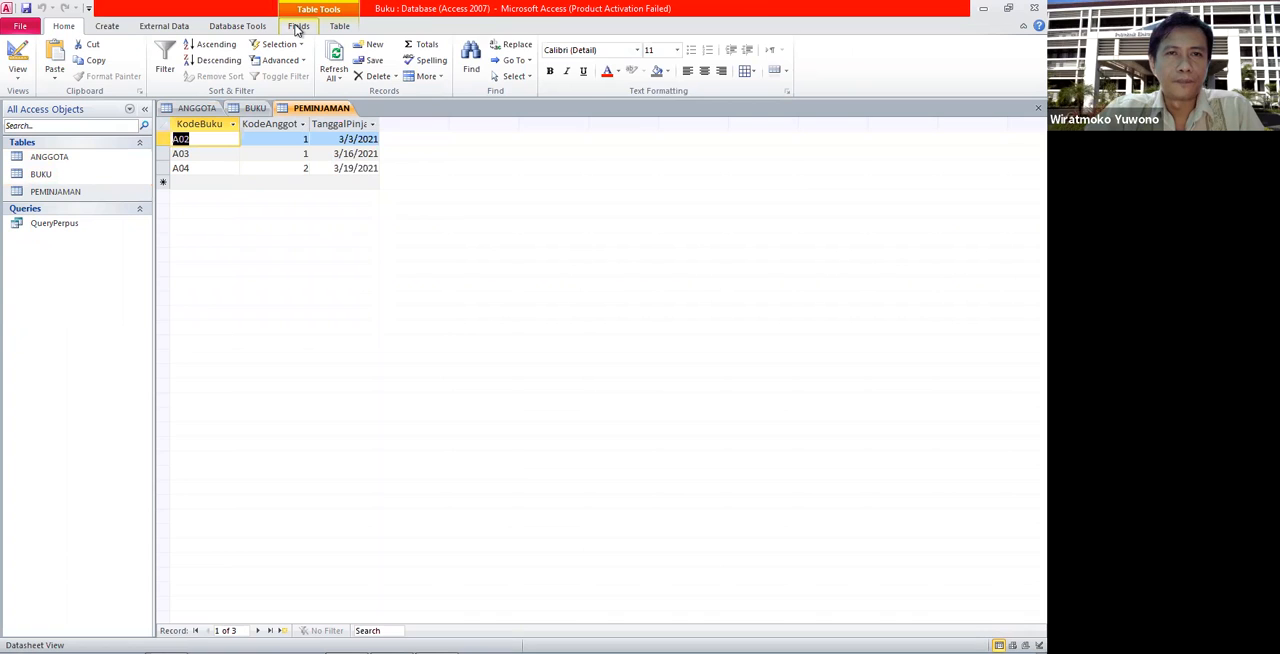
- Open the database's relationship layout and hide the BUKU, PEMINJAMAN and ANGGOTA tables from it
{"action": "left_click", "coordinate": [257, 30]}
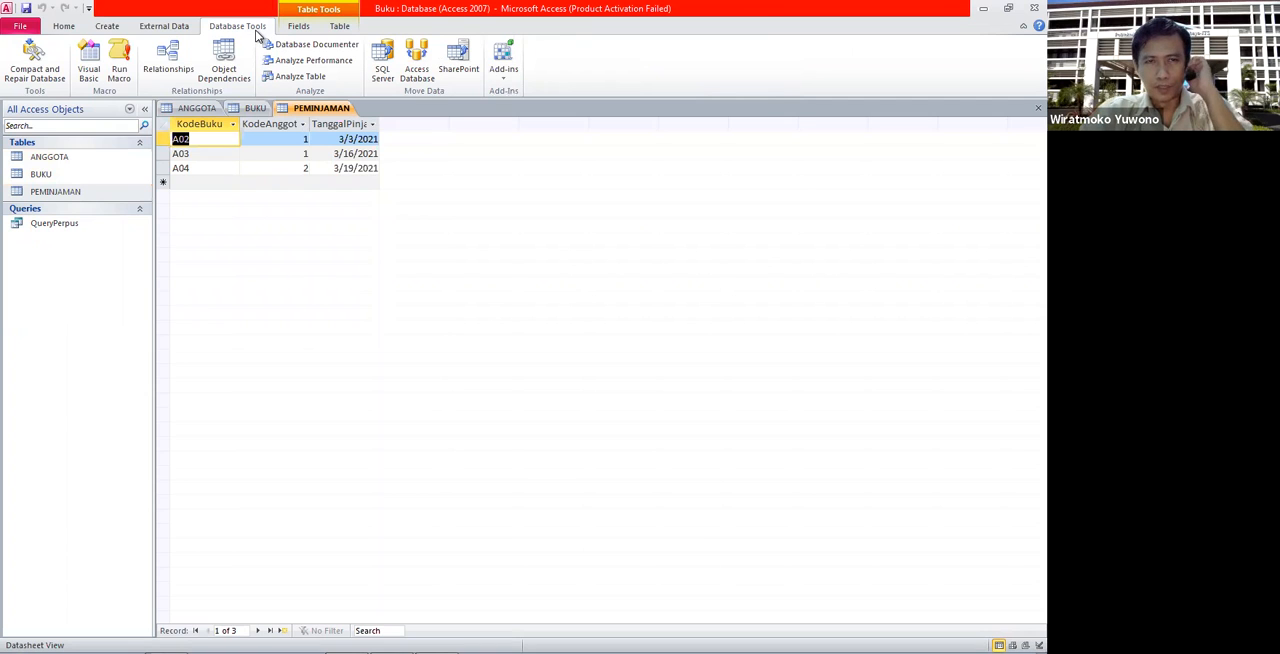
{"action": "left_click", "coordinate": [170, 56]}
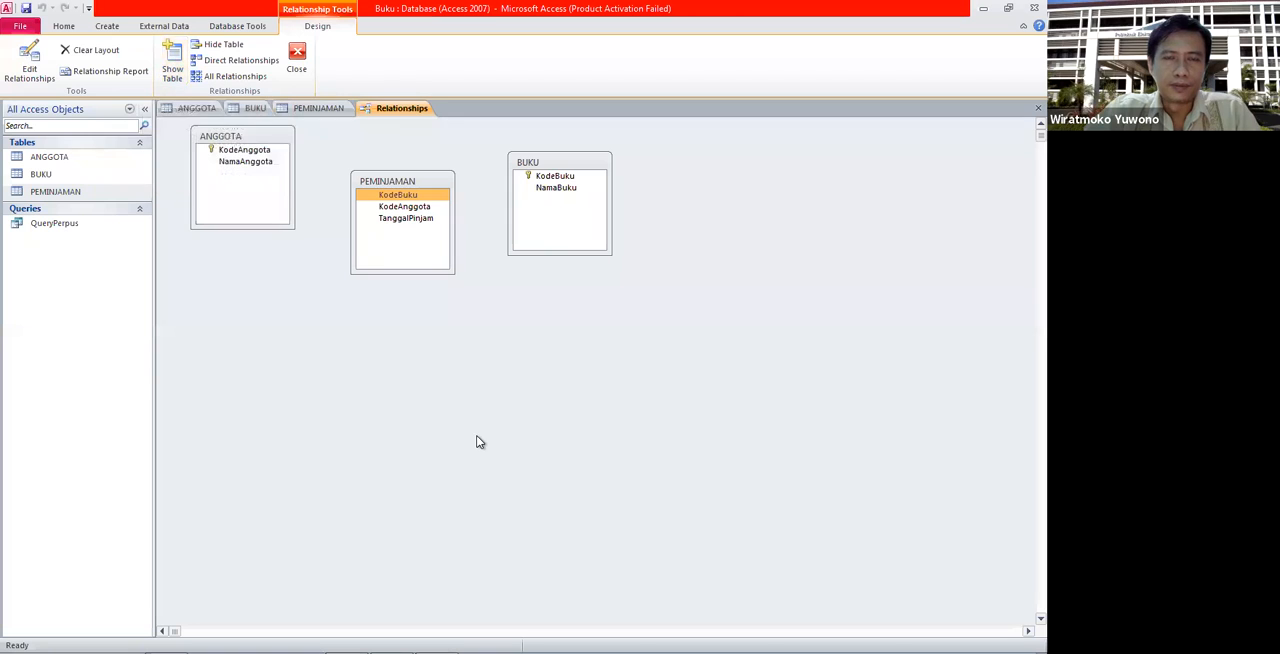
{"action": "right_click", "coordinate": [556, 166]}
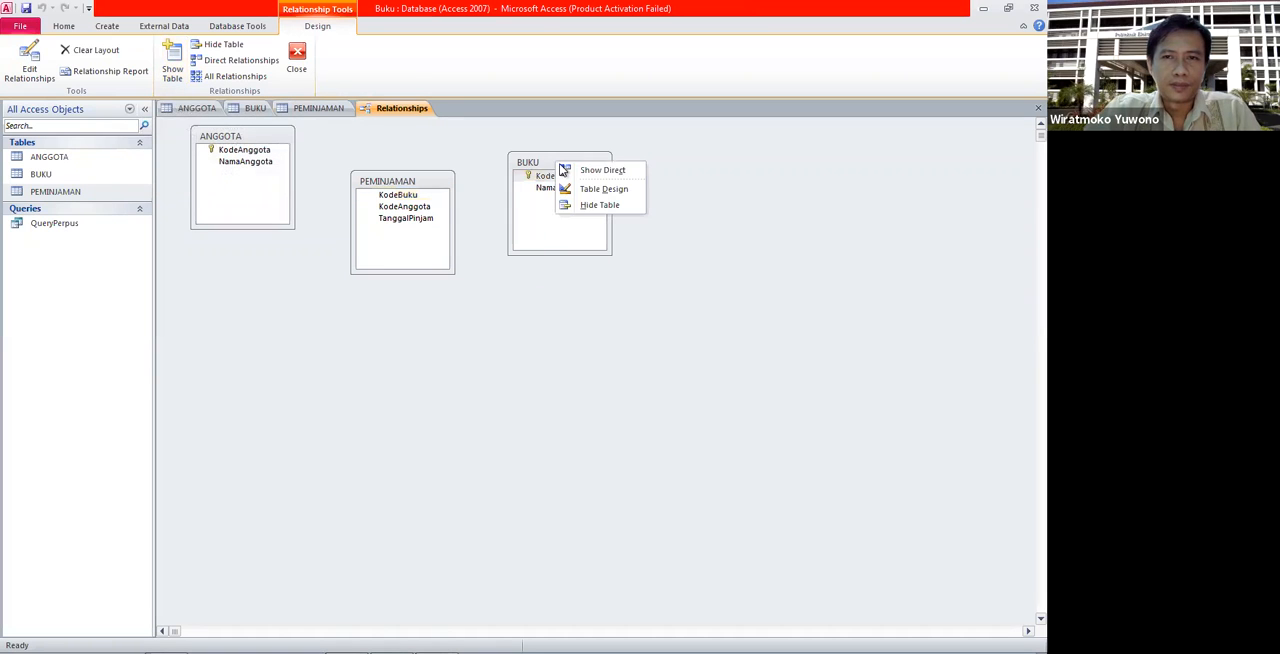
{"action": "left_click", "coordinate": [584, 204]}
{"action": "right_click", "coordinate": [447, 179]}
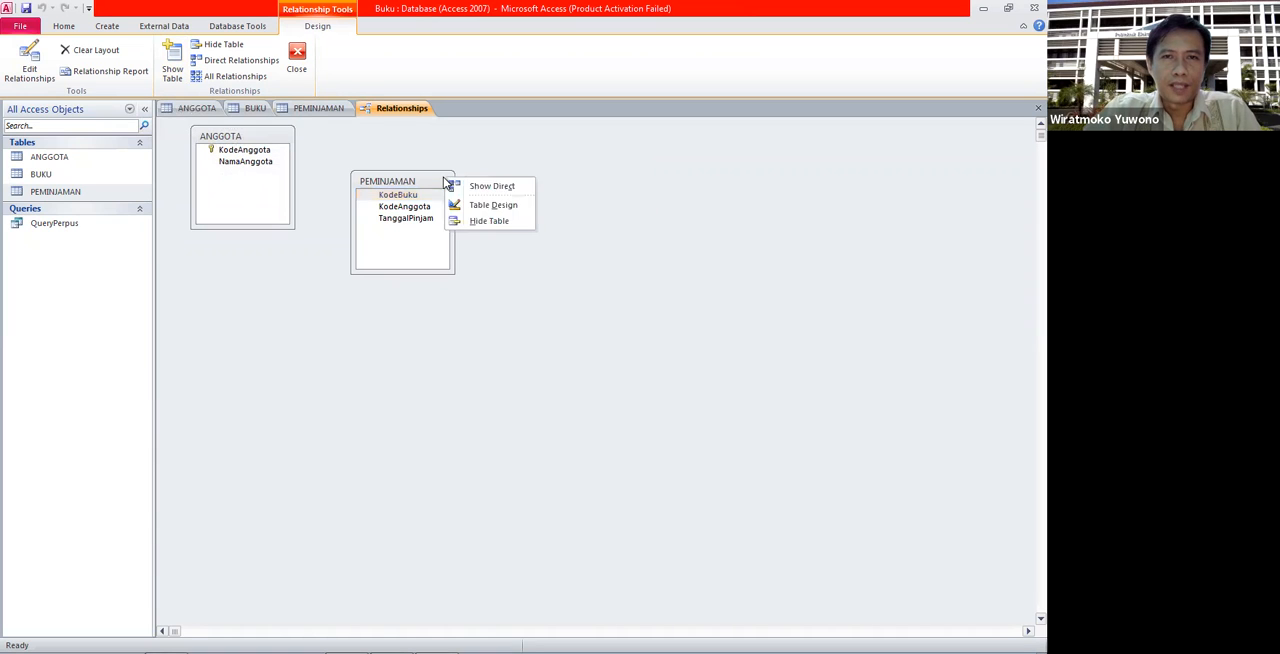
{"action": "left_click", "coordinate": [470, 220]}
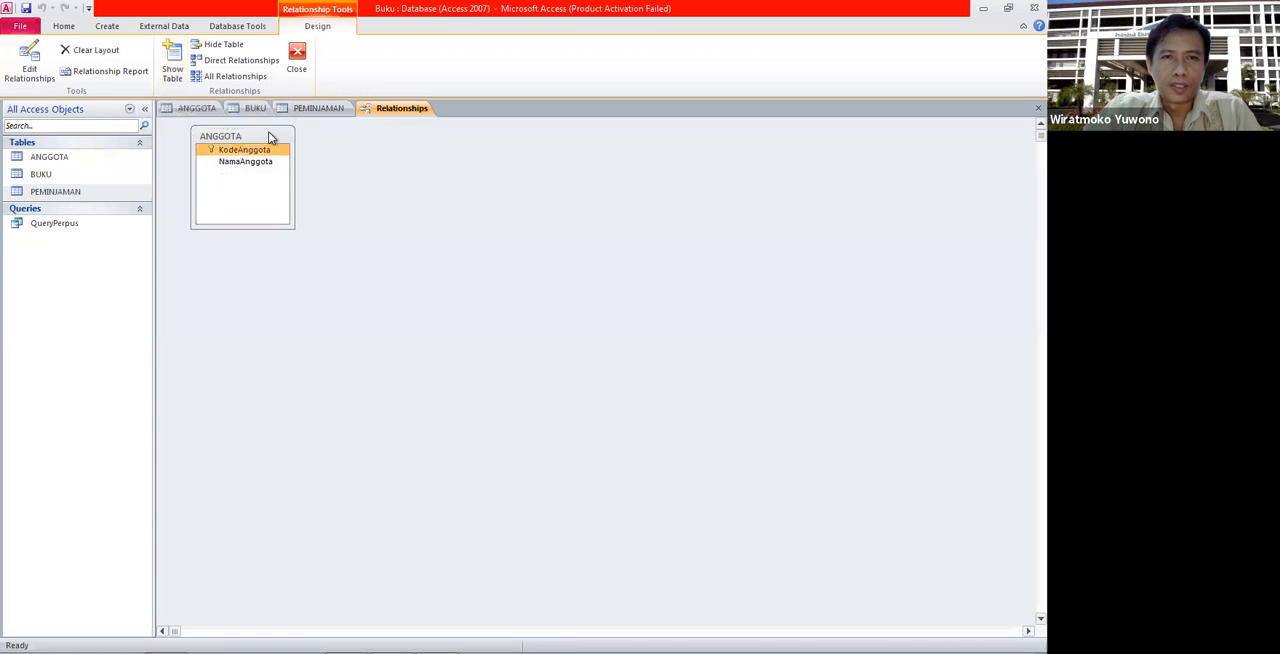
{"action": "right_click", "coordinate": [270, 134]}
{"action": "left_click", "coordinate": [313, 177]}
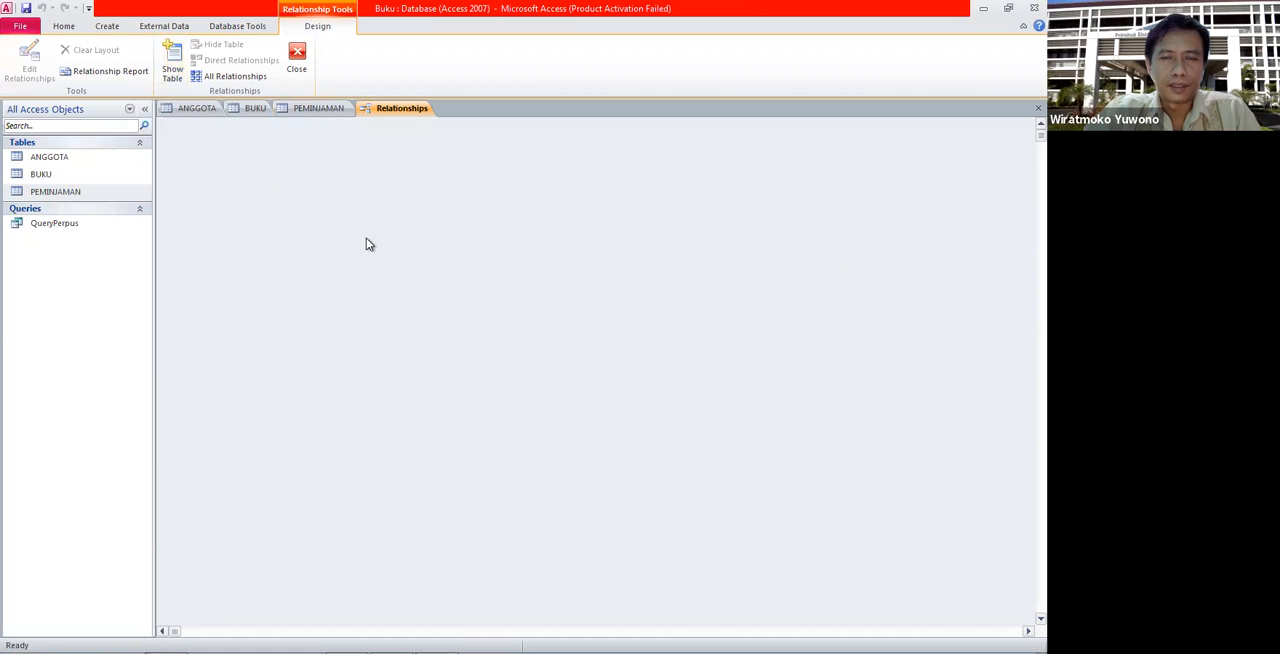
- Add the ANGGOTA, BUKU and PEMINJAMAN tables to the empty relationship layout
{"action": "right_click", "coordinate": [366, 244]}
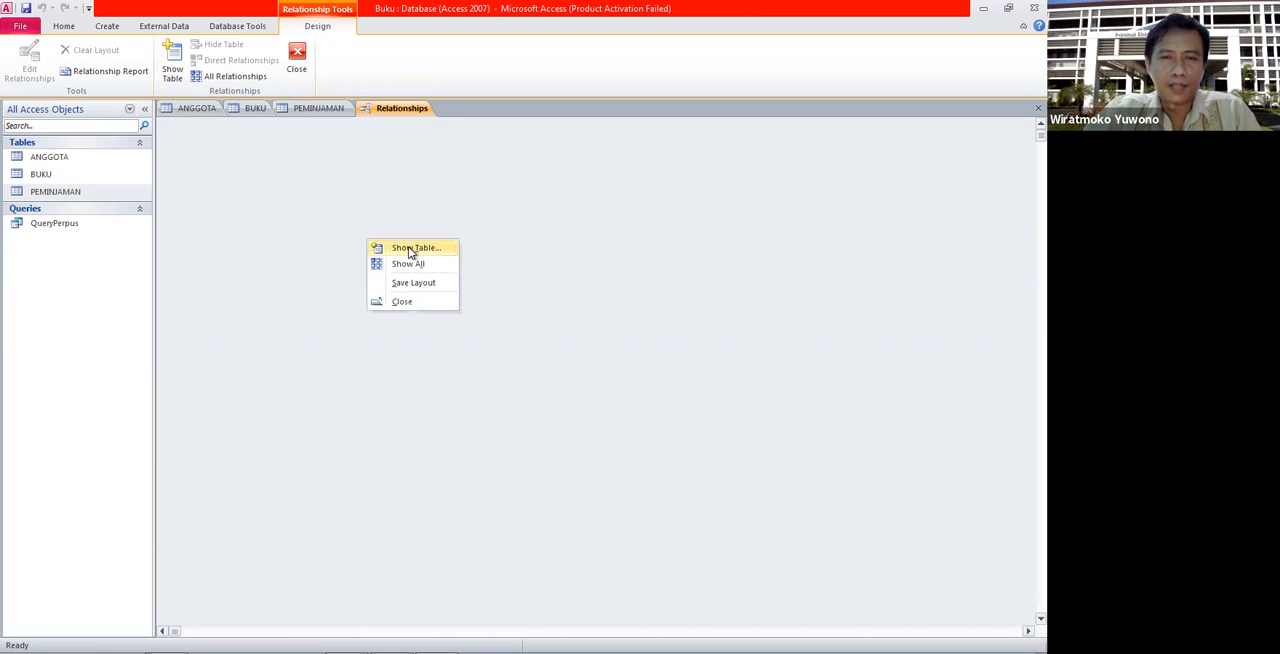
{"action": "left_click", "coordinate": [408, 248]}
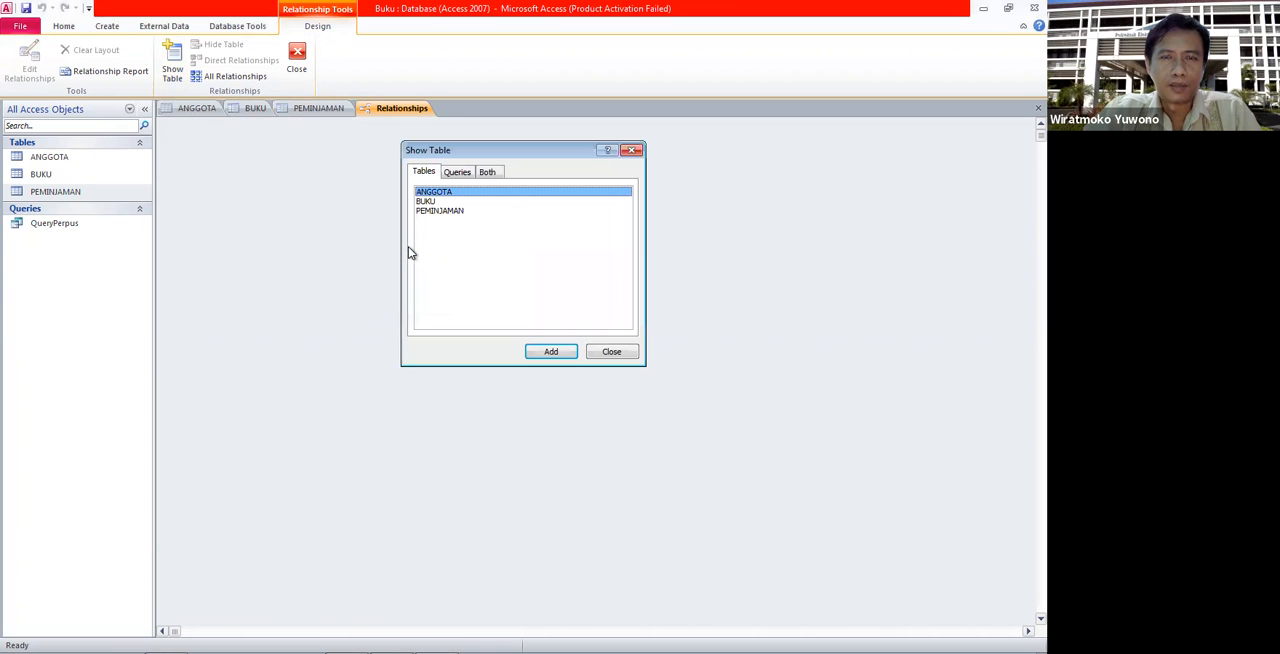
{"action": "left_click", "coordinate": [560, 356]}
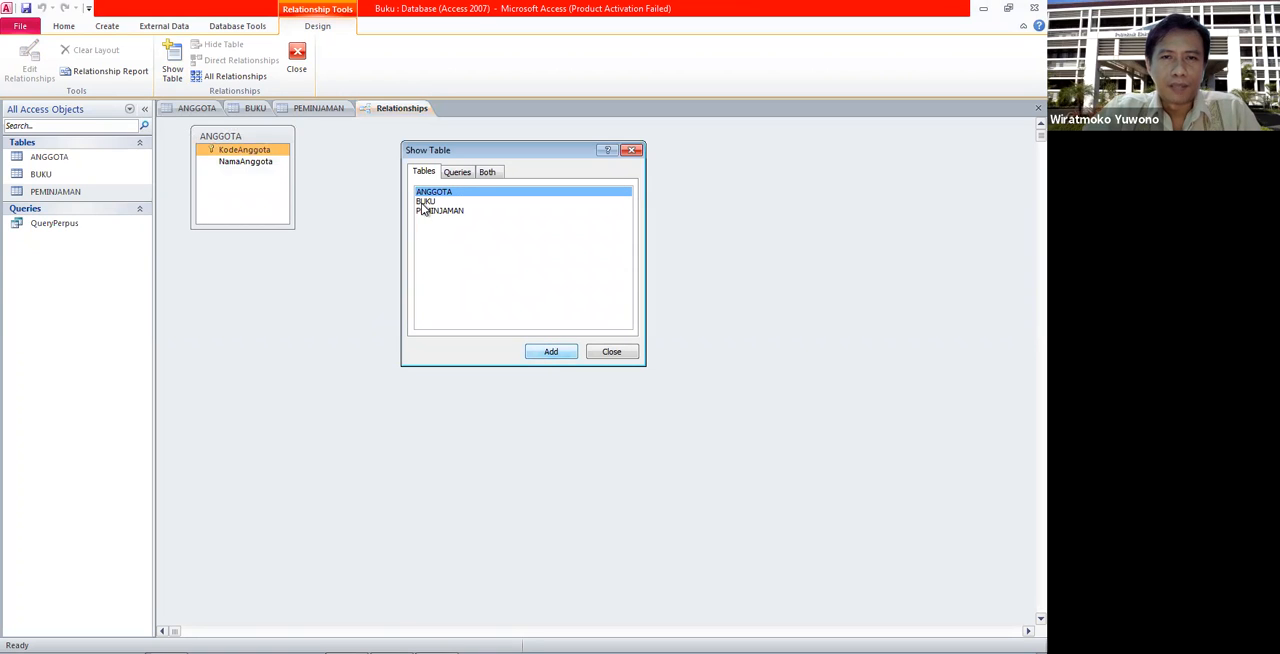
{"action": "left_click", "coordinate": [424, 202]}
{"action": "left_click", "coordinate": [551, 351]}
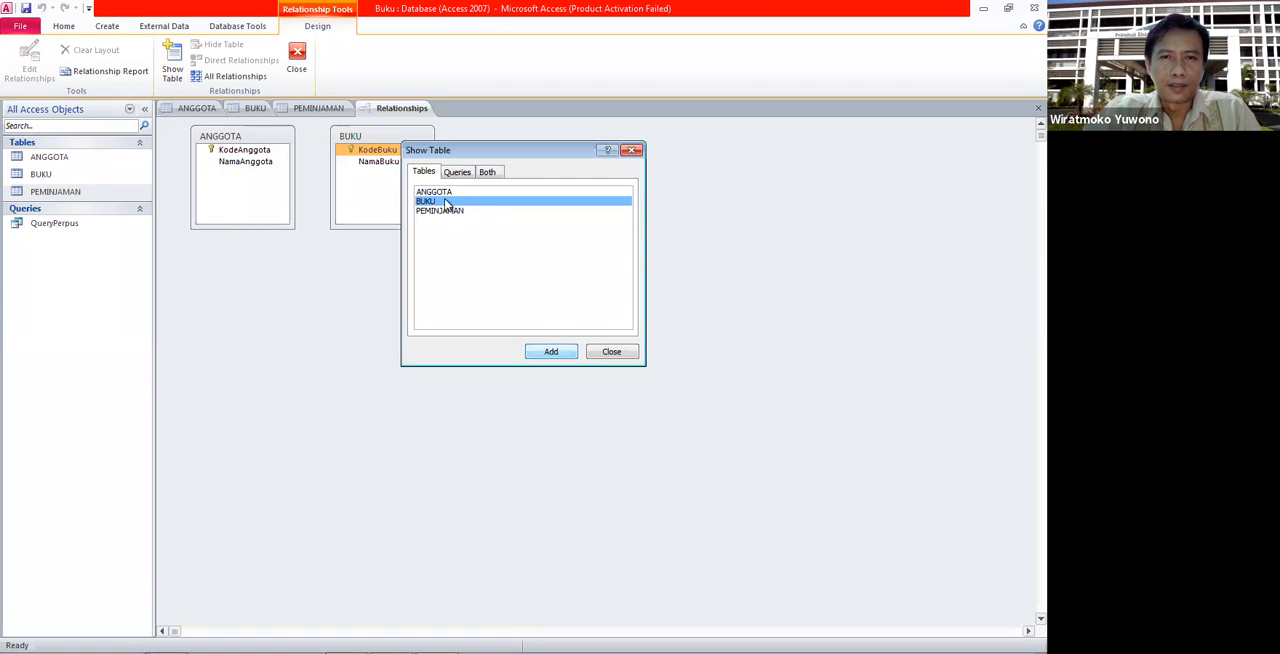
{"action": "left_click", "coordinate": [430, 212]}
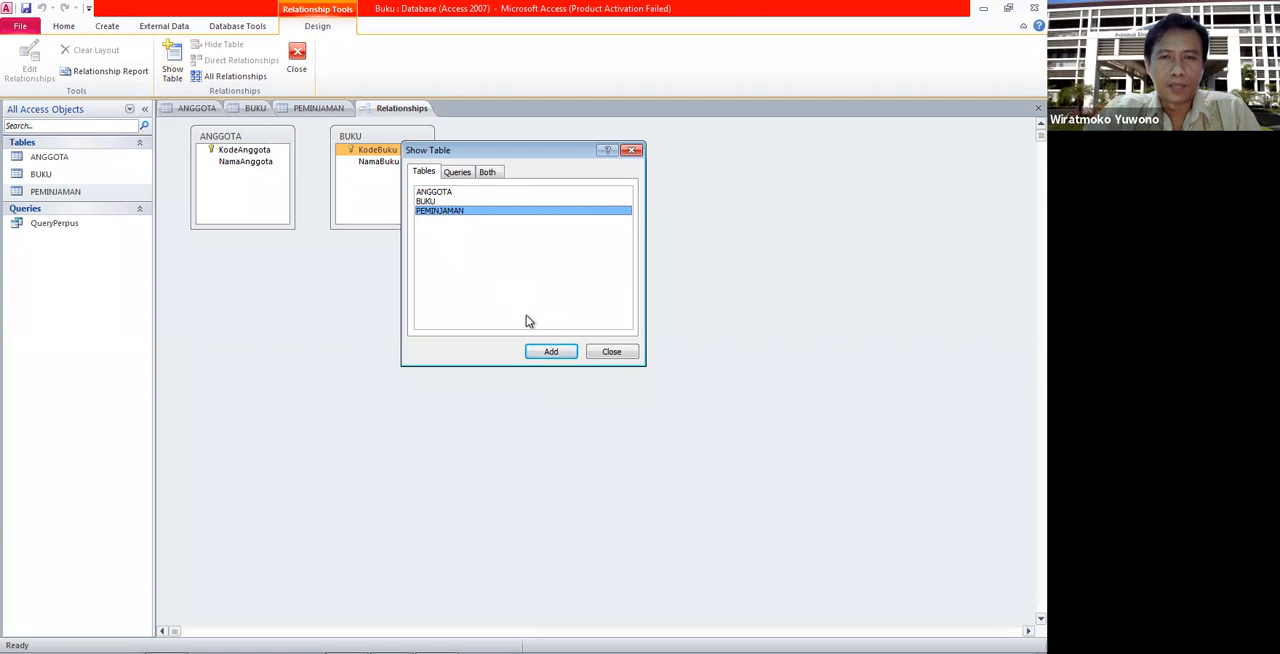
{"action": "left_click", "coordinate": [545, 354]}
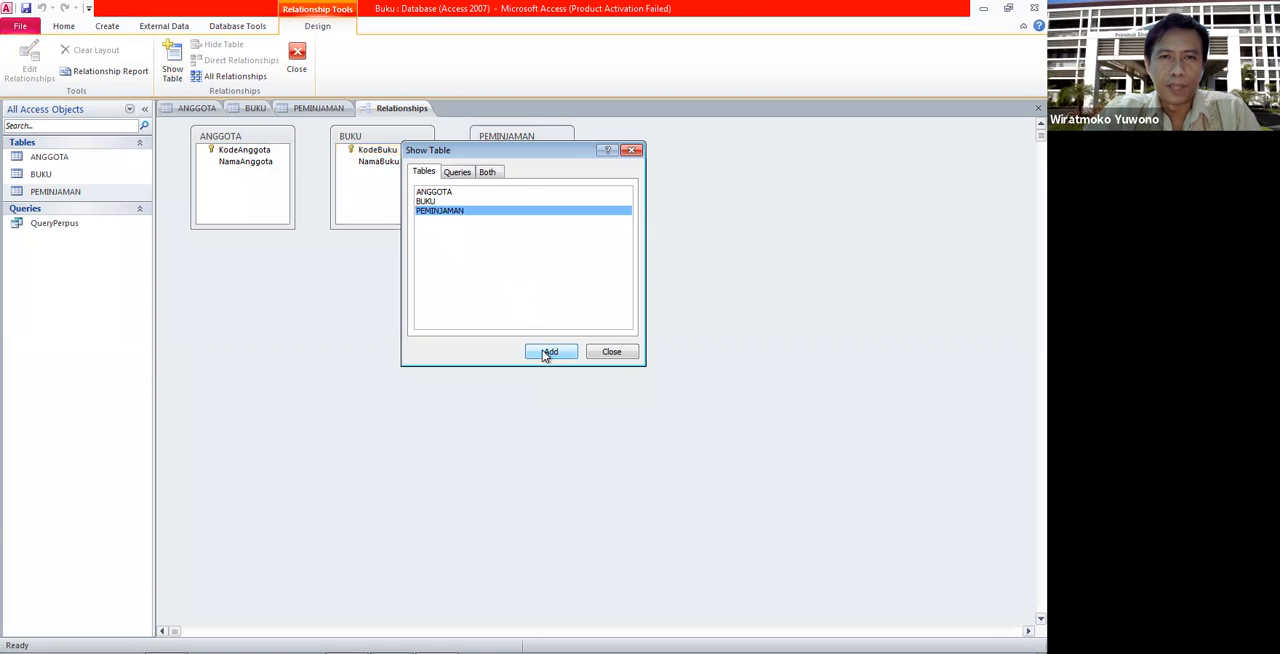
{"action": "left_click", "coordinate": [612, 354]}
- Rearrange the table boxes so that PEMINJAMAN sits between ANGGOTA and BUKU
{"action": "left_click_drag", "start_coordinate": [374, 131], "coordinate": [681, 177]}
{"action": "left_click_drag", "start_coordinate": [549, 142], "coordinate": [443, 180]}
{"action": "left_click_drag", "start_coordinate": [674, 177], "coordinate": [563, 157]}
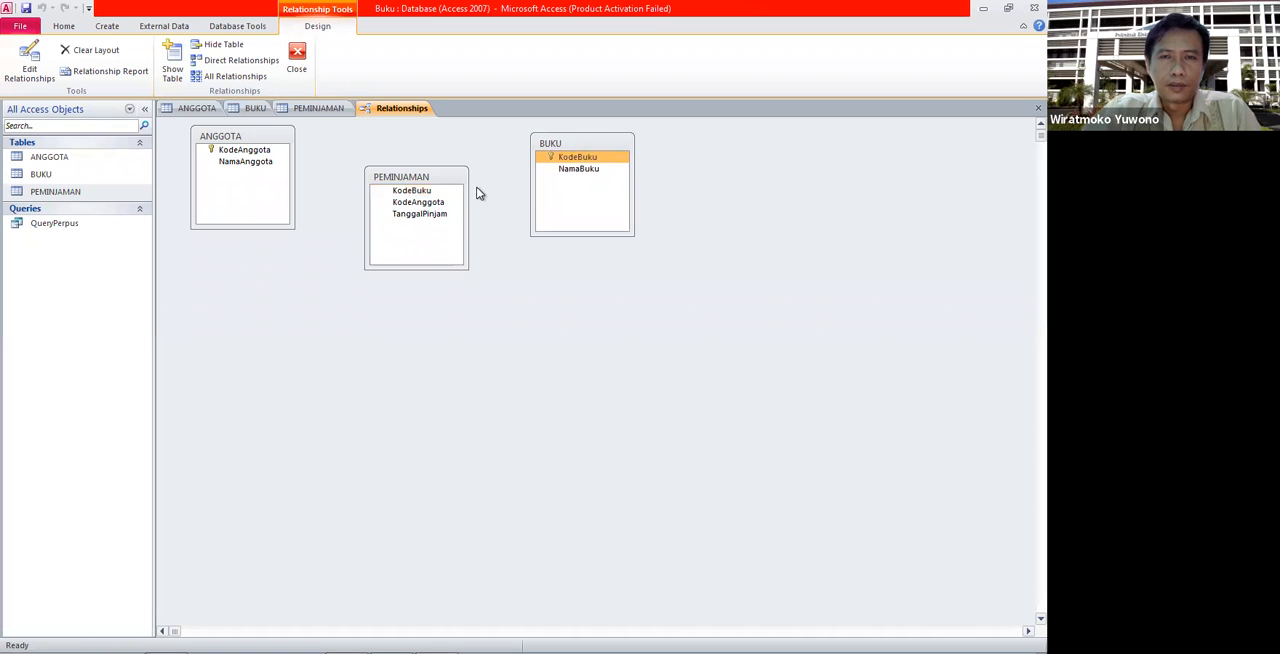
- Create a relationship between KodeBuku in PEMINJAMAN and KodeBuku in BUKU without enforcing referential integrity
{"action": "left_click", "coordinate": [418, 191]}
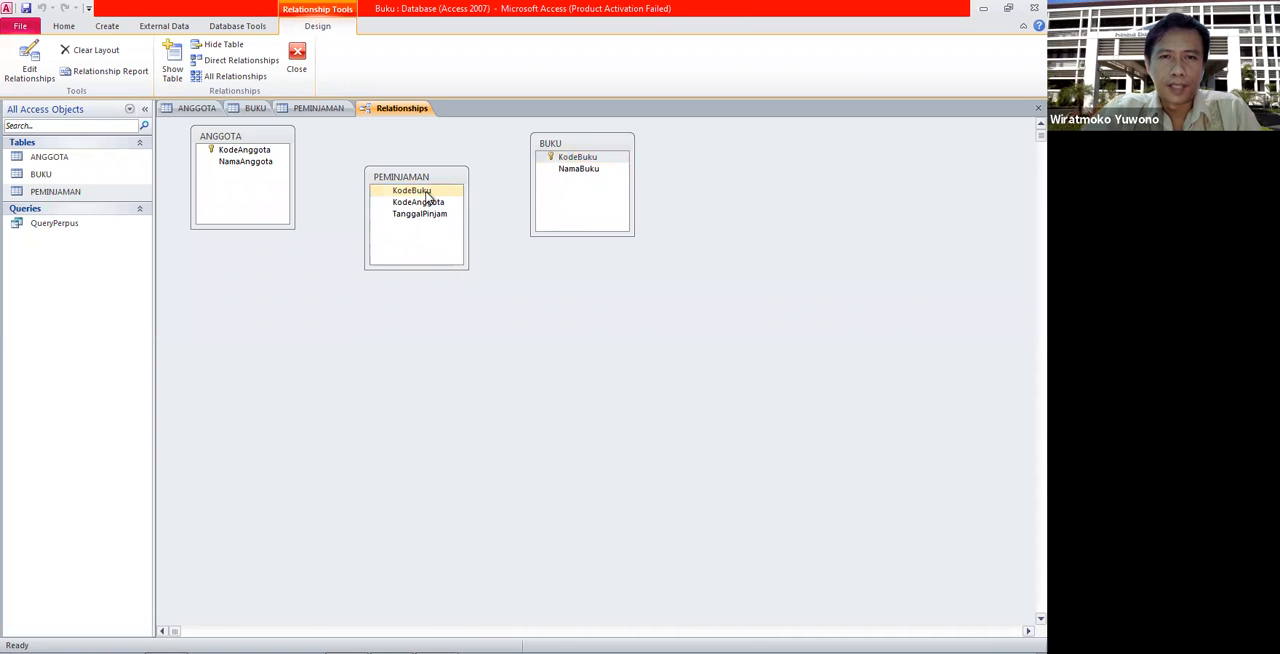
{"action": "left_click_drag", "start_coordinate": [427, 192], "coordinate": [567, 160]}
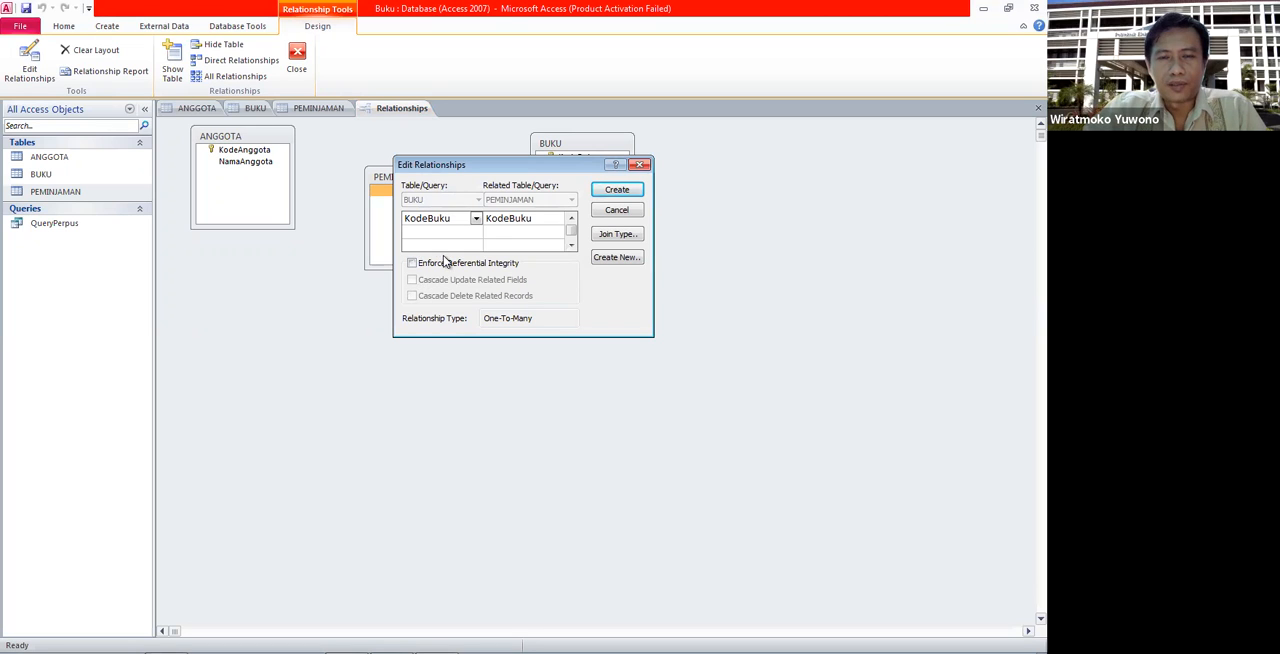
{"action": "left_click", "coordinate": [617, 190]}
- Create a relationship between KodeAnggota in PEMINJAMAN and KodeAnggota in ANGGOTA without enforcing referential integrity
{"action": "mouse_move", "coordinate": [403, 203]}
{"action": "left_mouse_down"}
{"action": "mouse_move", "coordinate": [351, 206]}
{"action": "mouse_move", "coordinate": [280, 174]}
{"action": "mouse_move", "coordinate": [271, 151]}
{"action": "left_mouse_up"}
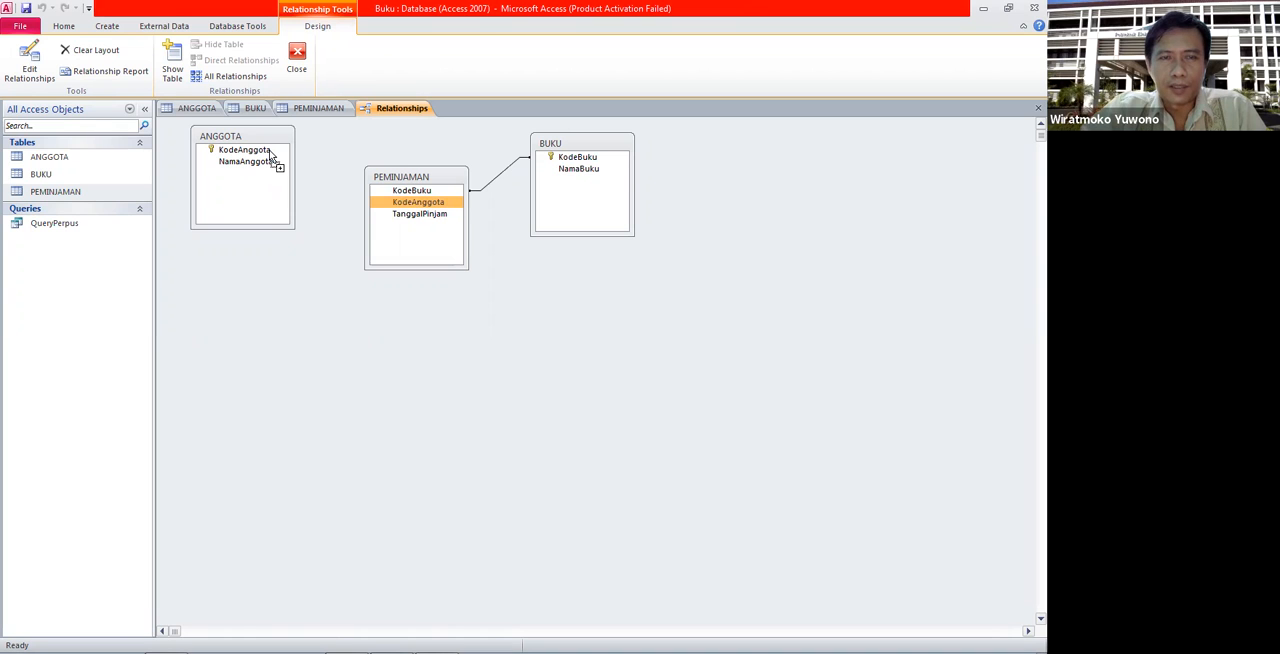
{"action": "left_click_drag", "start_coordinate": [268, 151], "coordinate": [269, 152]}
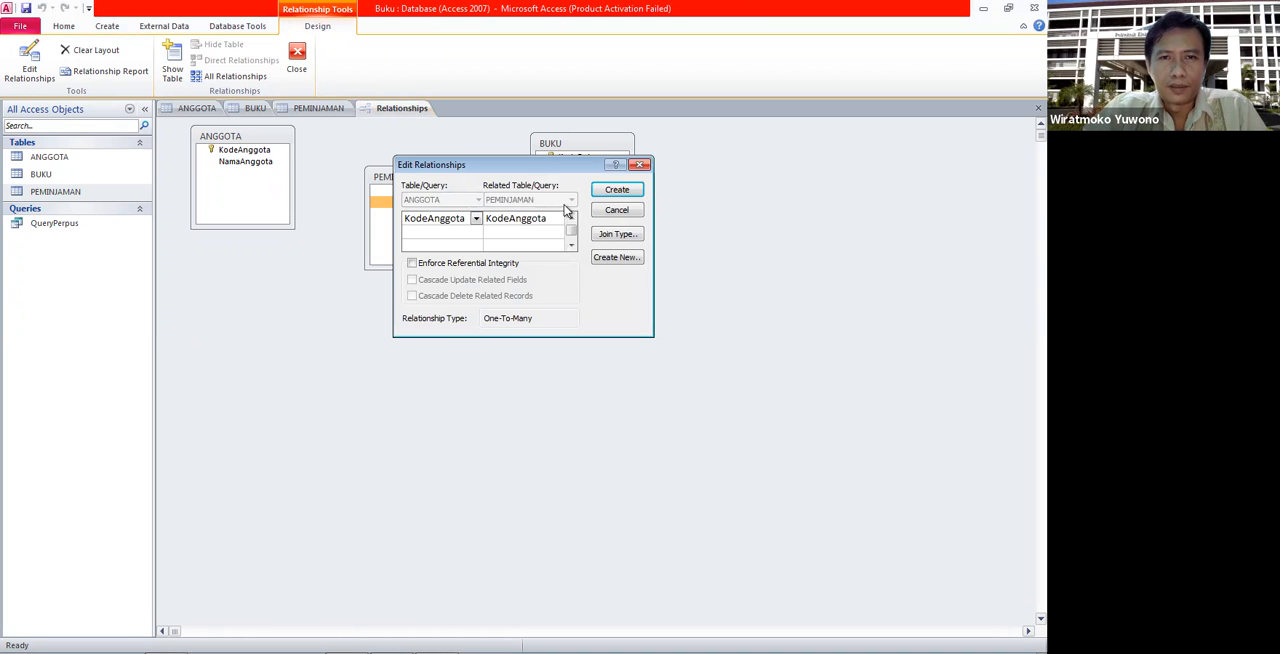
{"action": "left_click", "coordinate": [612, 192]}
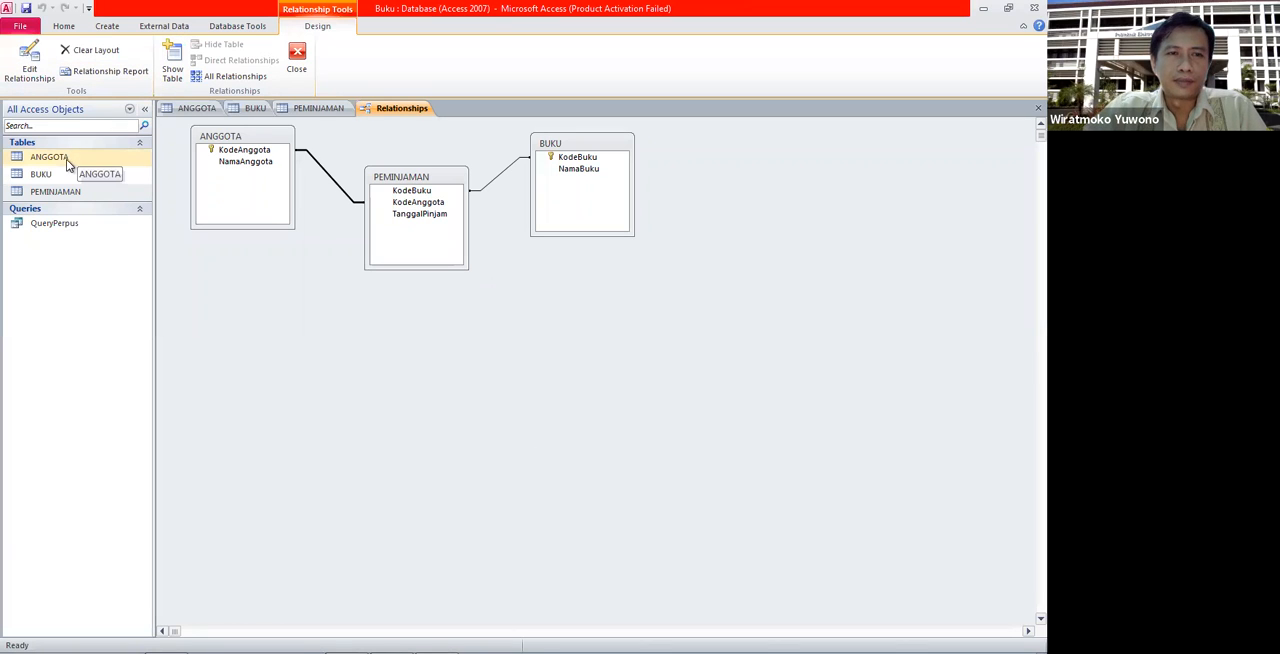
- Review the existing records in the ANGGOTA, BUKU and PEMINJAMAN tables, comparing their member and book codes
{"action": "left_click", "coordinate": [187, 113]}
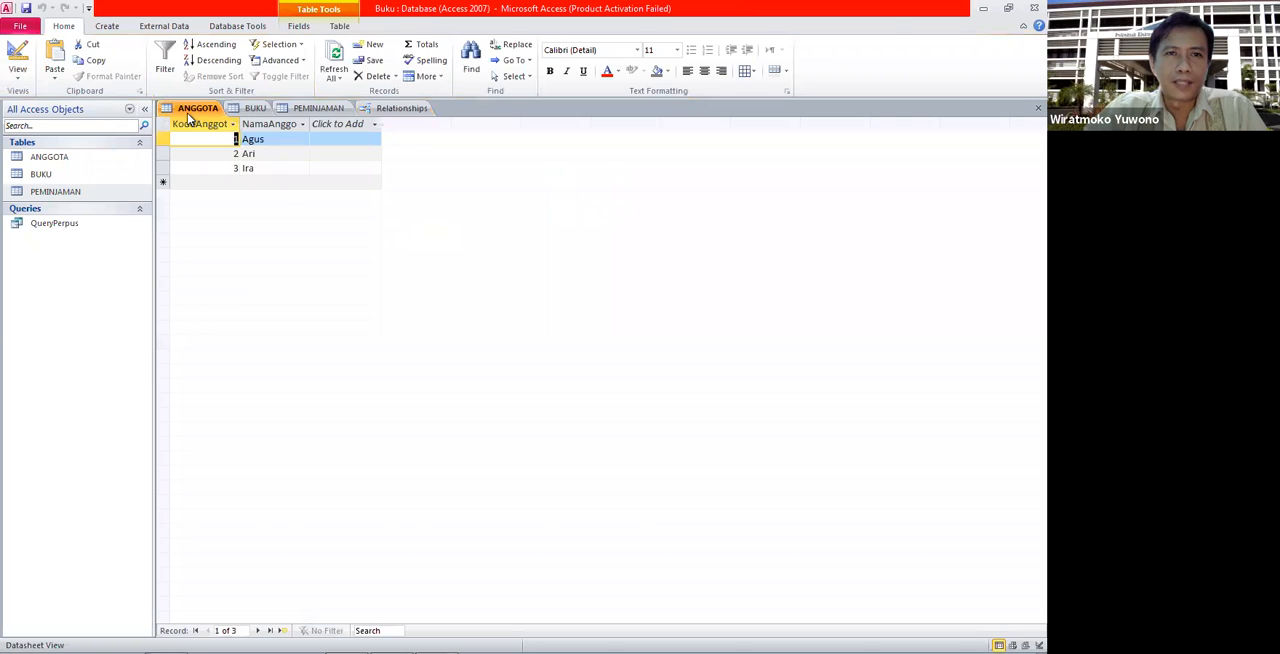
{"action": "left_click", "coordinate": [252, 110]}
{"action": "left_click", "coordinate": [298, 109]}
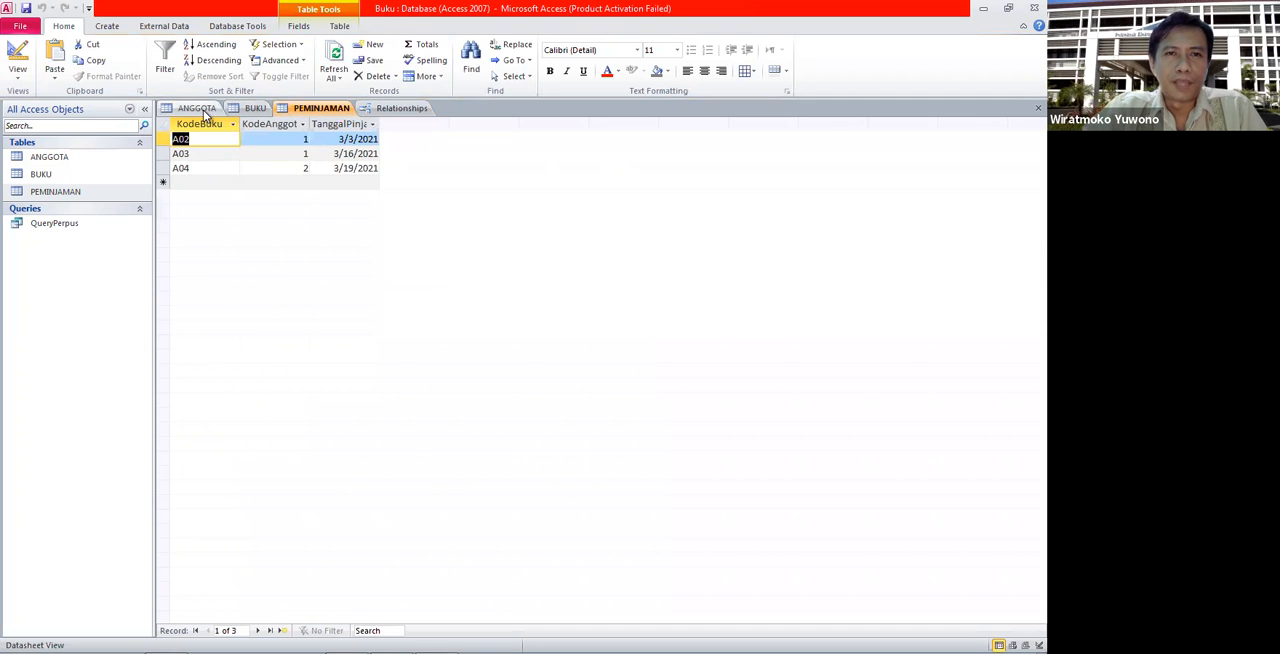
{"action": "left_click", "coordinate": [199, 108]}
{"action": "left_click", "coordinate": [312, 109]}
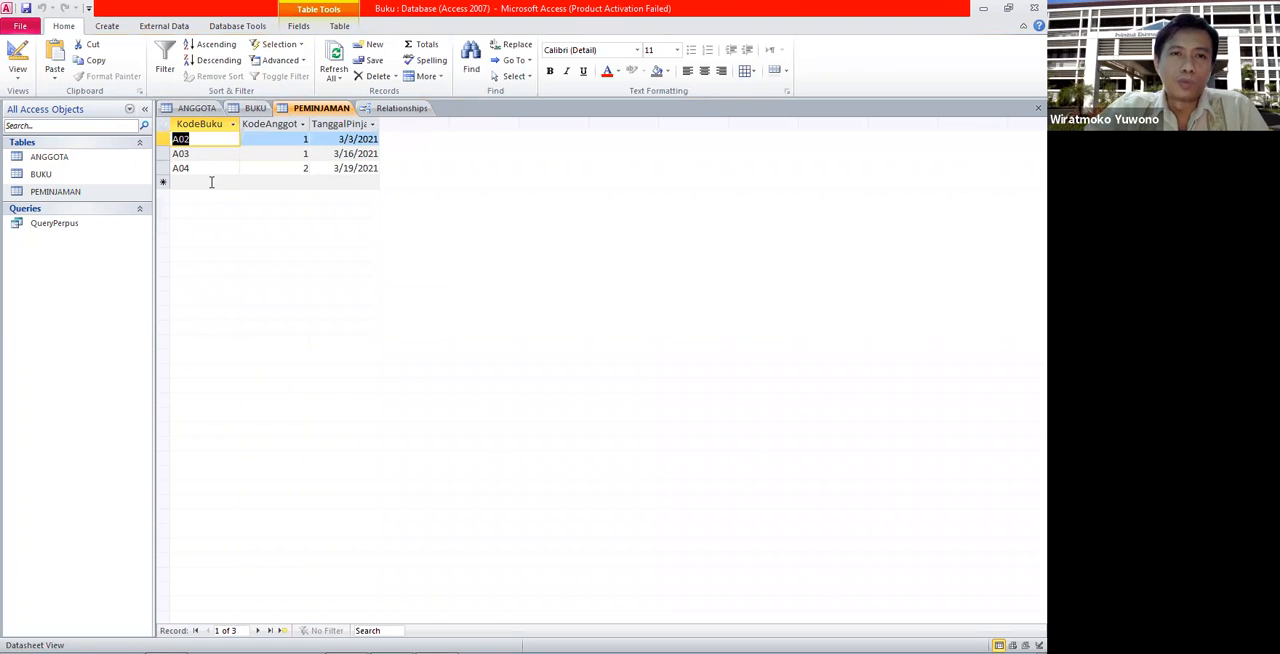
{"action": "left_click", "coordinate": [246, 108]}
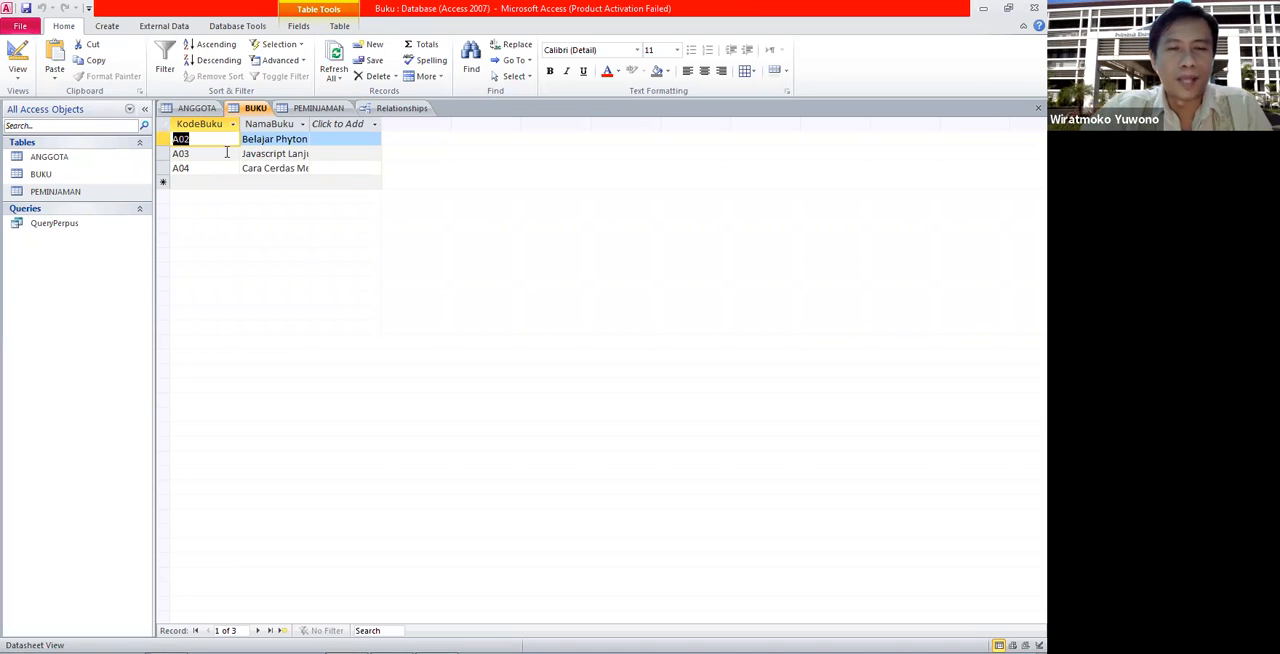
- Add a PEMINJAMAN record with KodeBuku A03, KodeAnggota 3 and loan date 3/30/2021
{"action": "left_click", "coordinate": [314, 109]}
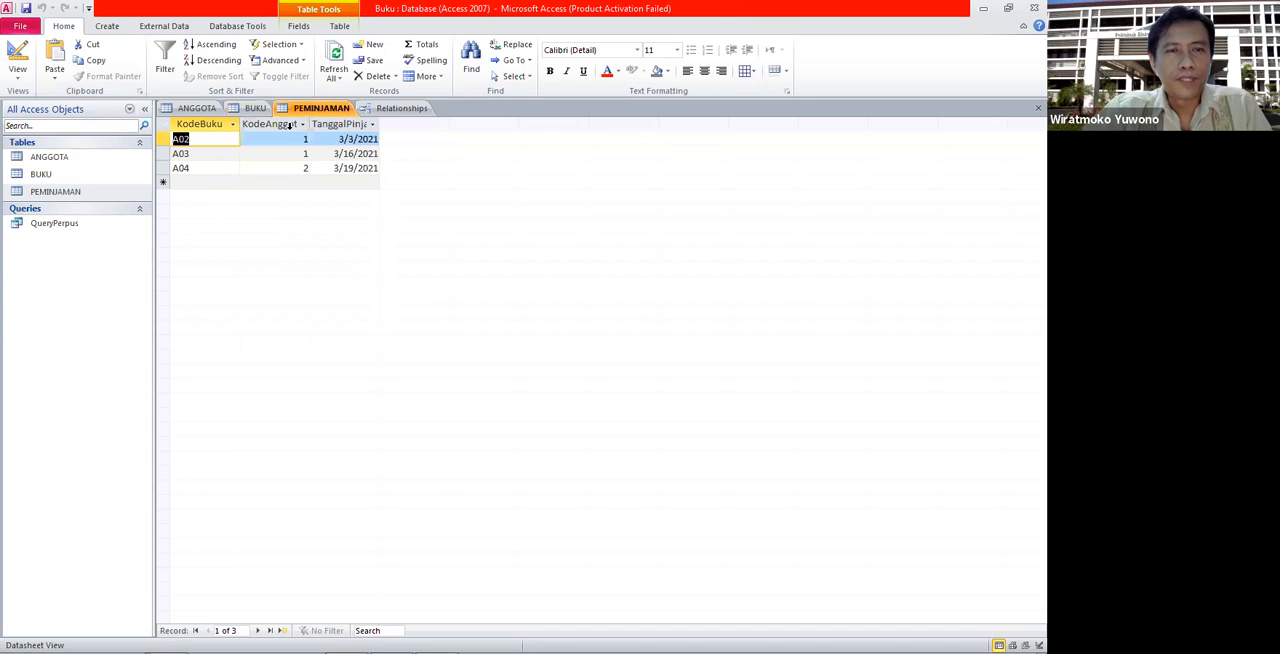
{"action": "left_click", "coordinate": [201, 182]}
{"action": "key", "text": "Caps_Lock"}
{"action": "type", "text": "A03"}
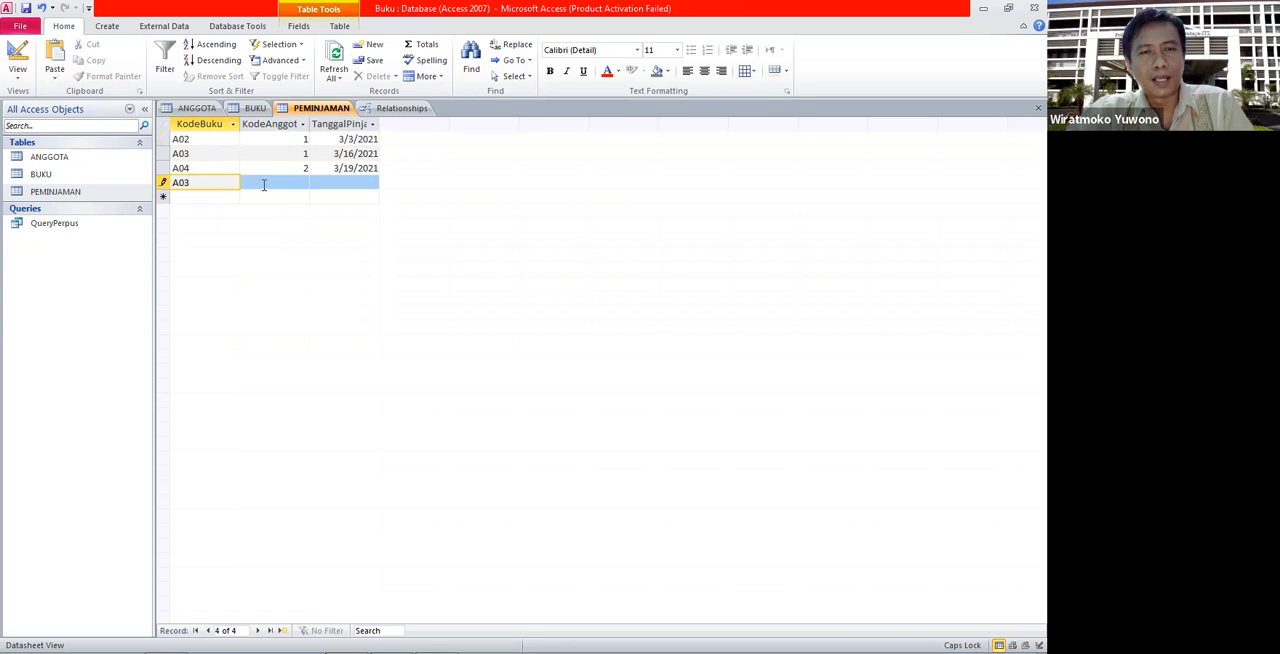
{"action": "left_click", "coordinate": [197, 108]}
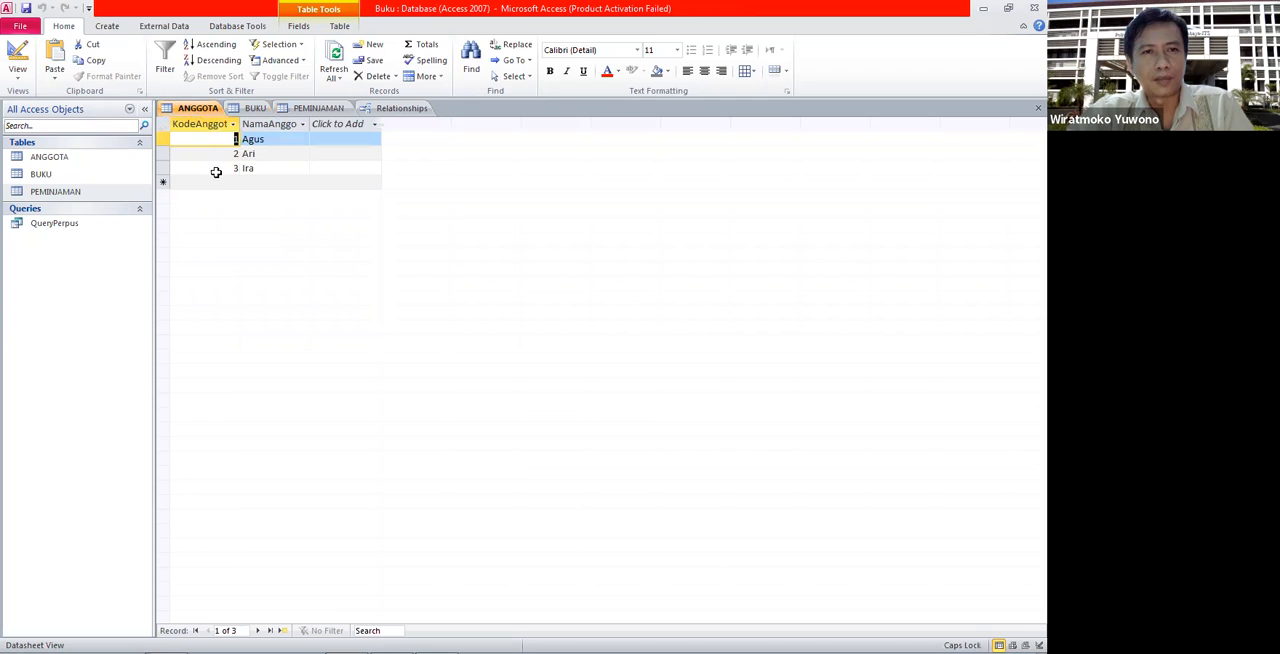
{"action": "left_click", "coordinate": [316, 110]}
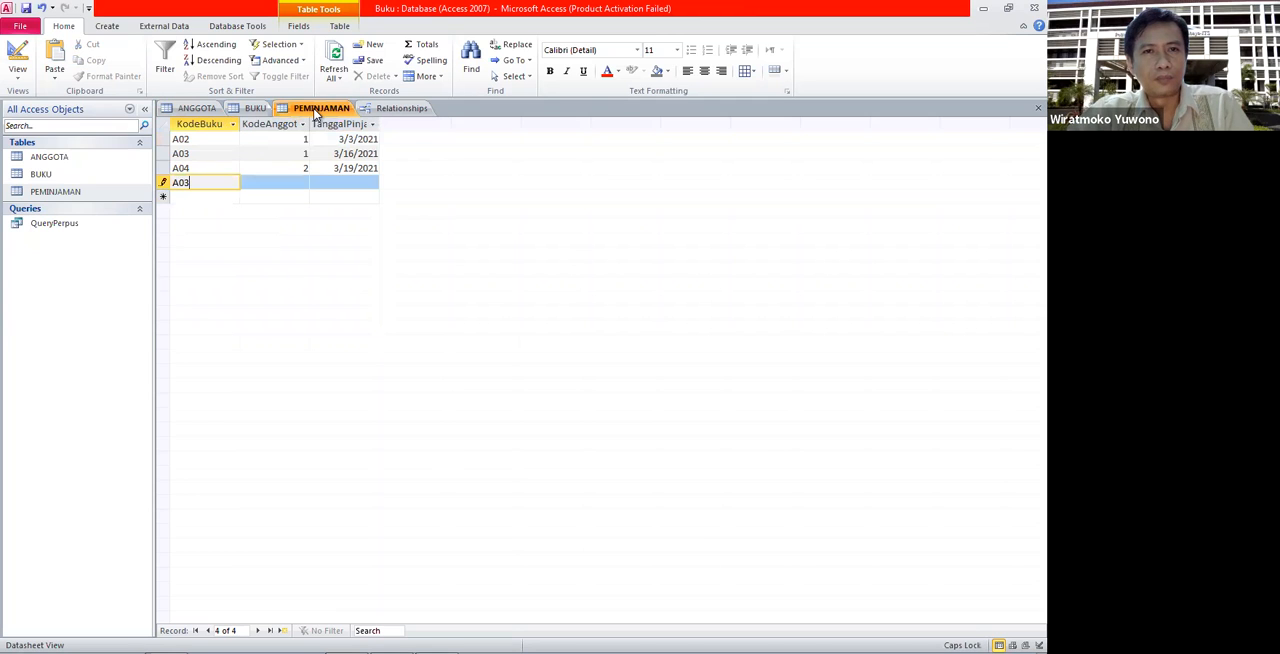
{"action": "left_click", "coordinate": [284, 181]}
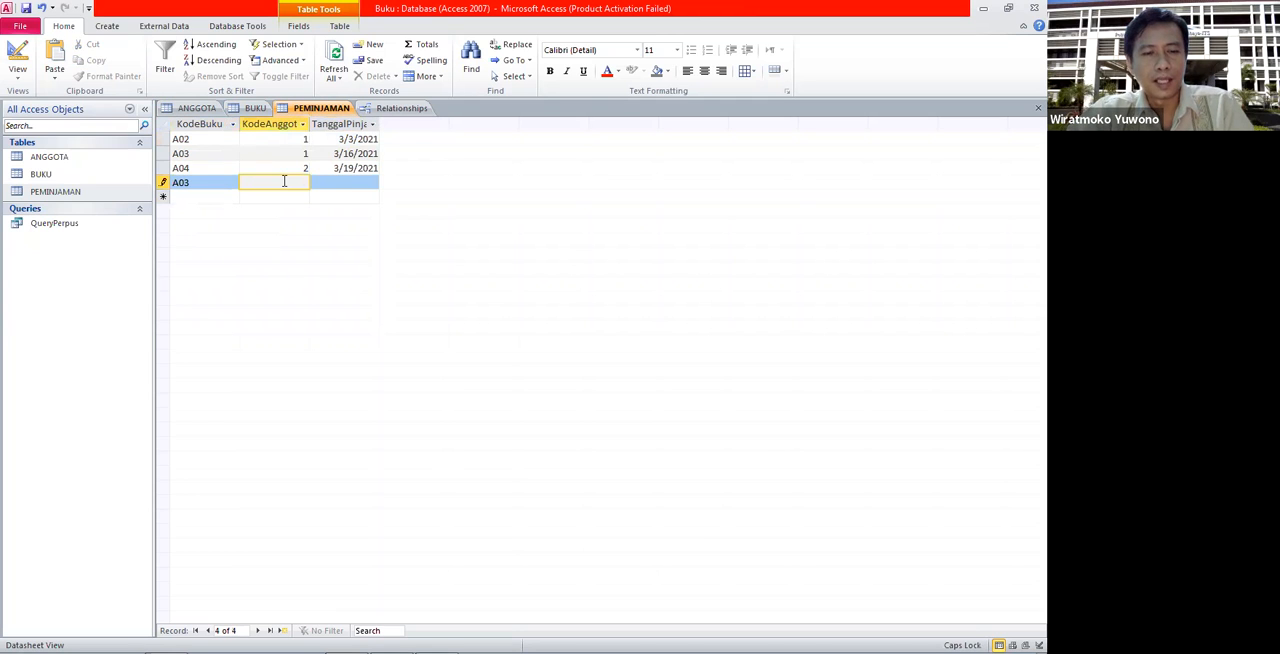
{"action": "type", "text": "3"}
{"action": "left_click", "coordinate": [333, 183]}
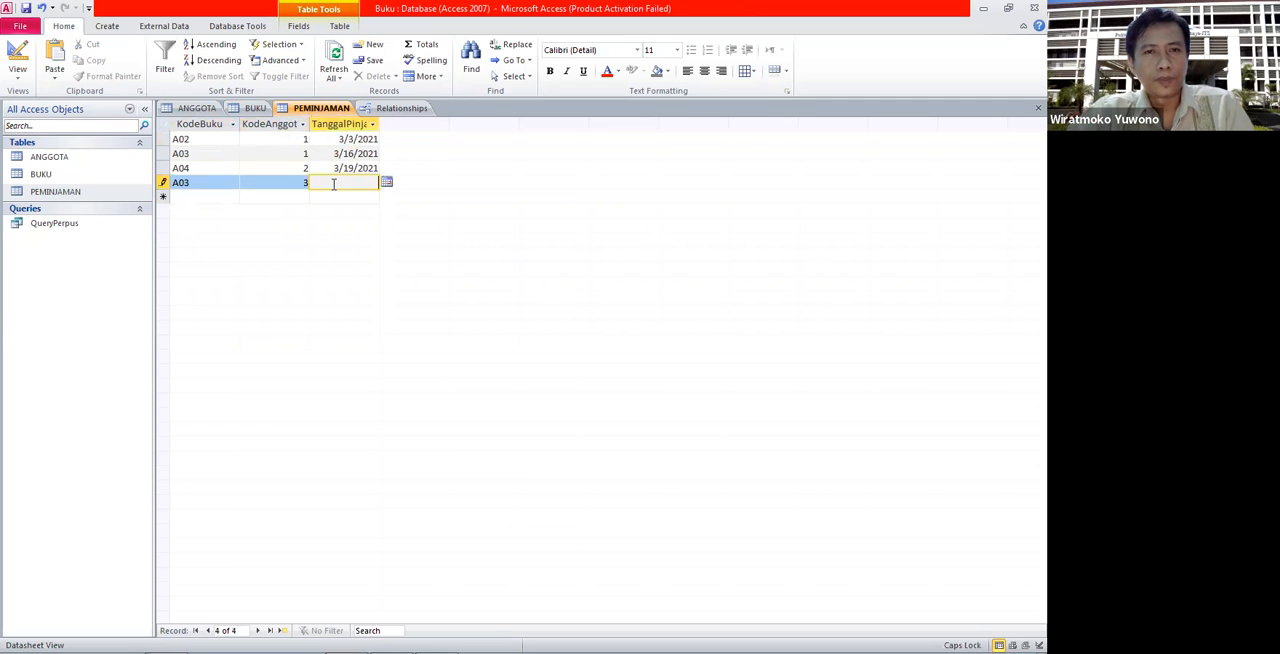
{"action": "left_click", "coordinate": [386, 182]}
{"action": "left_click", "coordinate": [313, 269]}
{"action": "left_click", "coordinate": [202, 196]}
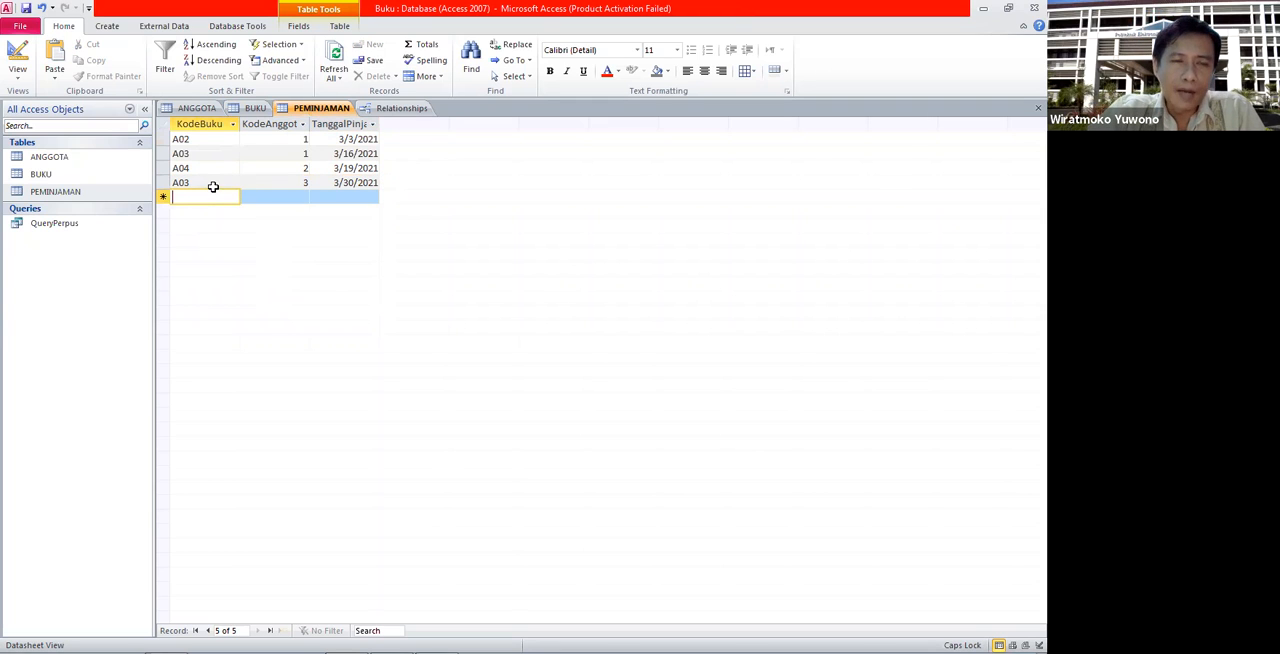
- Check the new loan's book code A03 against BUKU and its member code 3 against ANGGOTA
{"action": "left_click", "coordinate": [253, 110]}
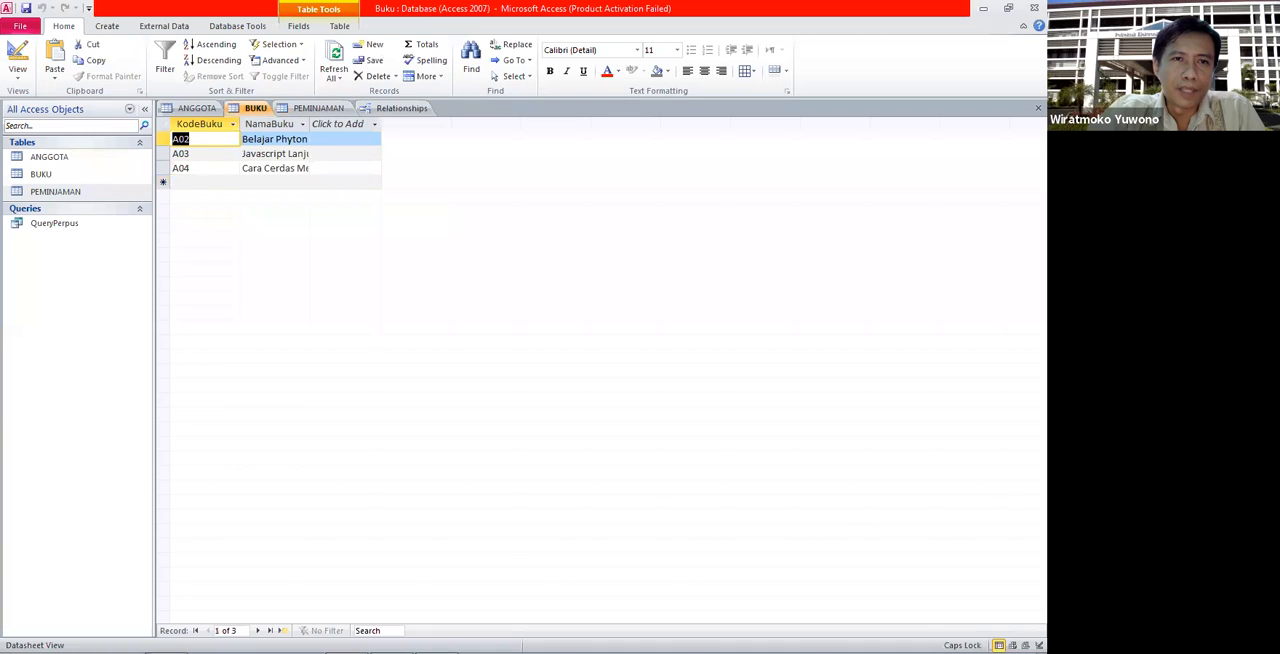
{"action": "left_click", "coordinate": [195, 154]}
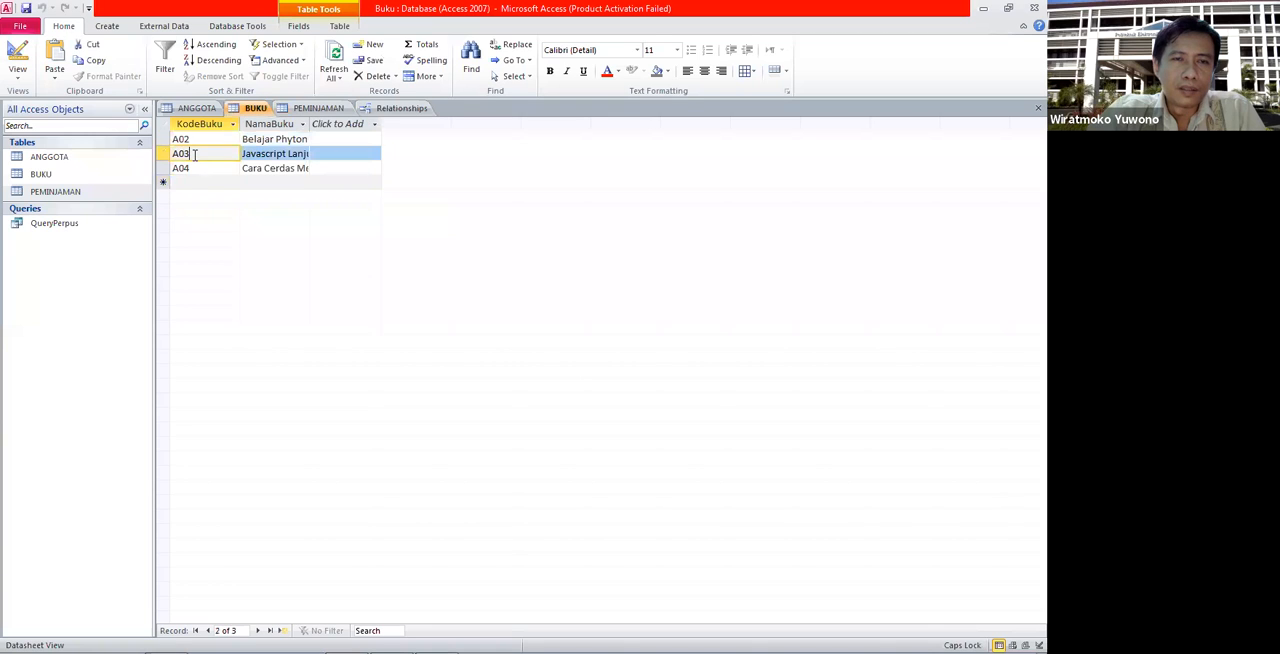
{"action": "left_click", "coordinate": [310, 108]}
{"action": "left_click", "coordinate": [287, 180]}
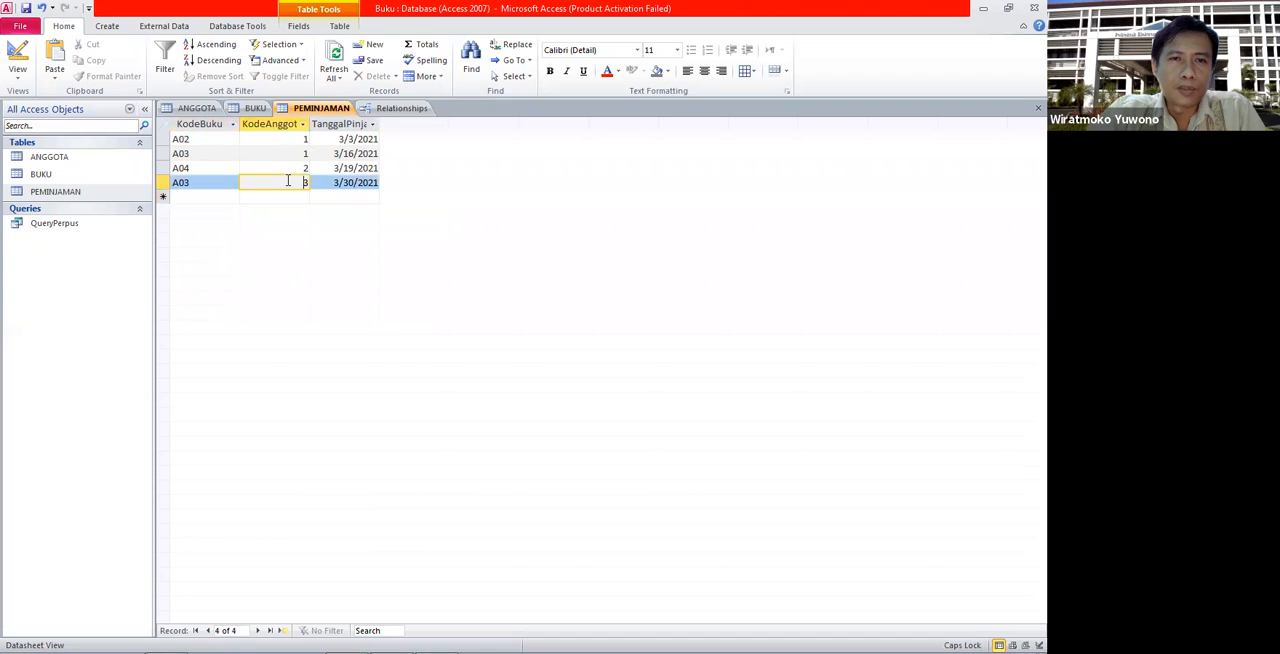
{"action": "left_click", "coordinate": [195, 108]}
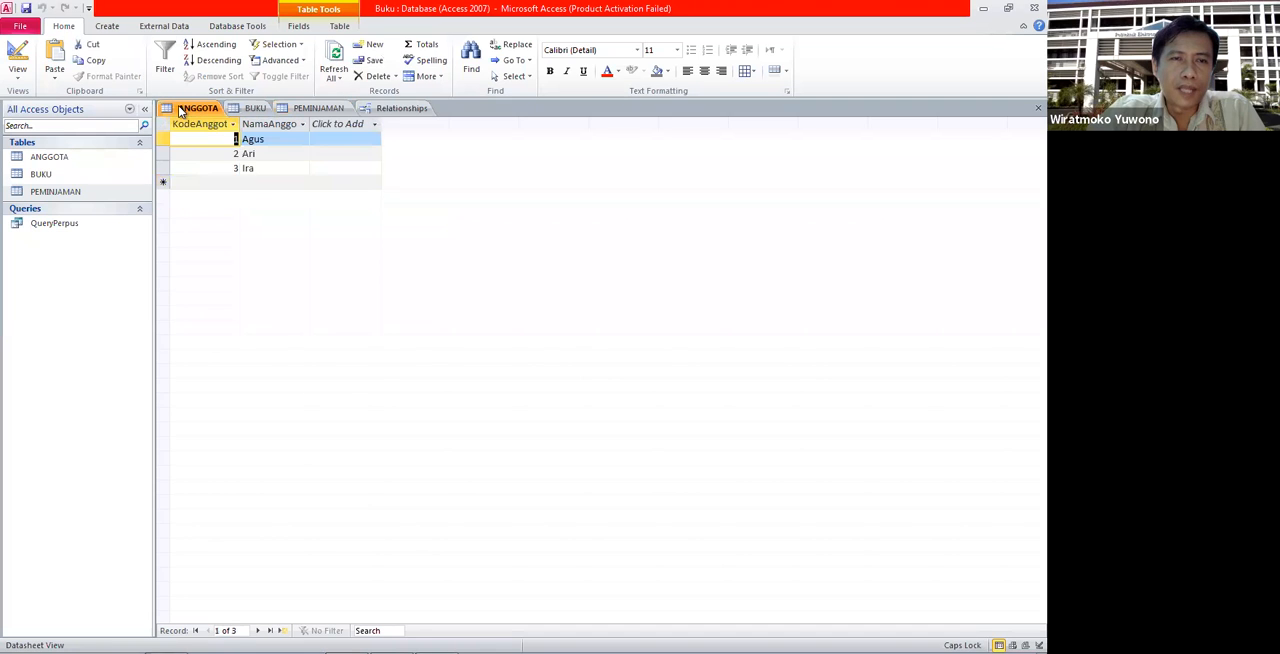
{"action": "left_click", "coordinate": [204, 167]}
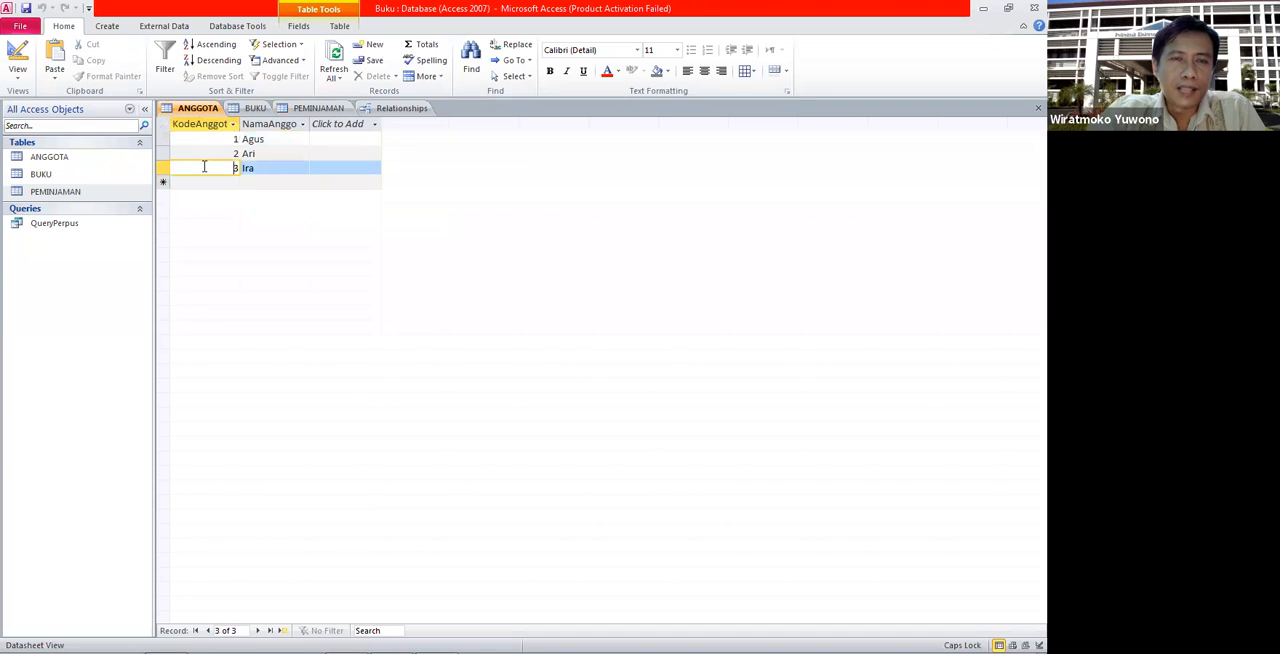
{"action": "left_click", "coordinate": [301, 110]}
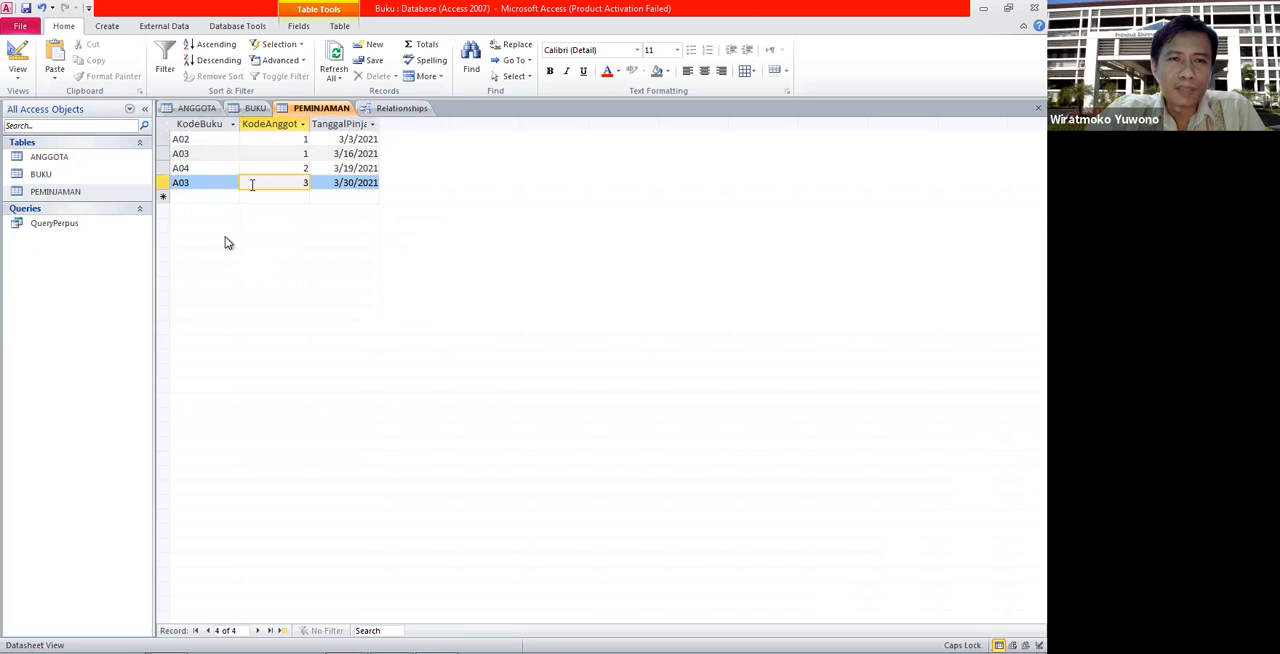
- Add a PEMINJAMAN record with KodeBuku A05, KodeAnggota 3 and today's date, 3/30/2021, as the loan date
{"action": "left_click", "coordinate": [215, 199]}
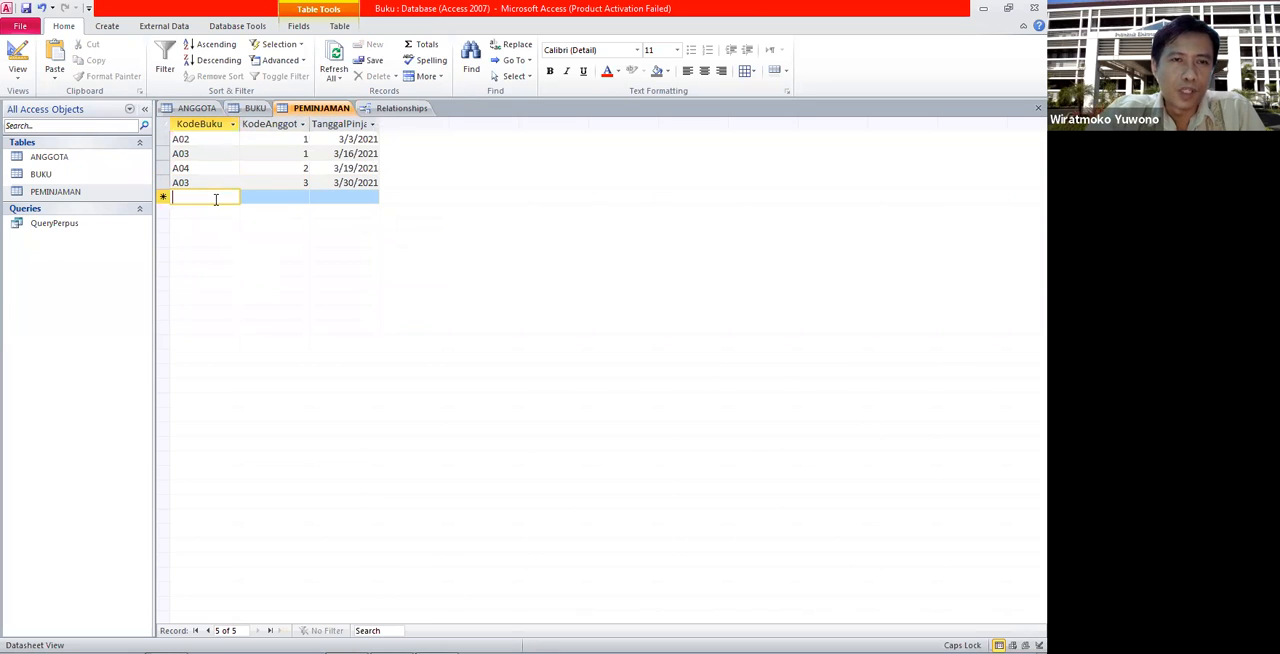
{"action": "left_click", "coordinate": [252, 108]}
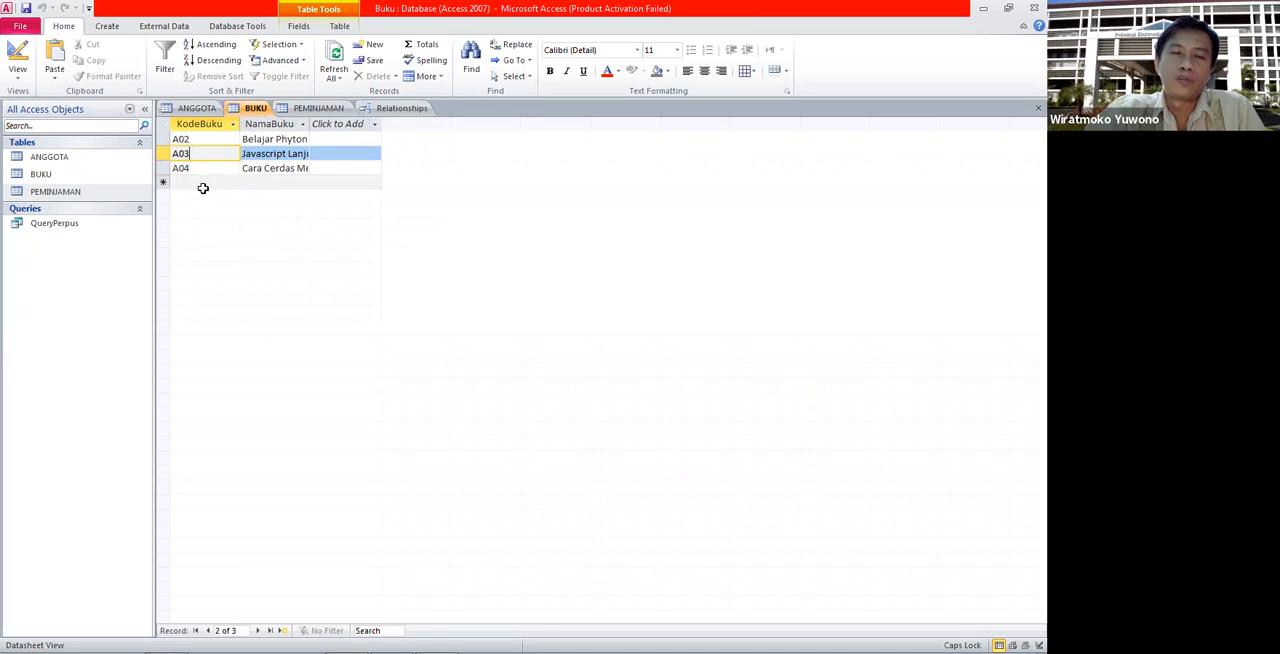
{"action": "left_click", "coordinate": [316, 108]}
{"action": "type", "text": "A05"}
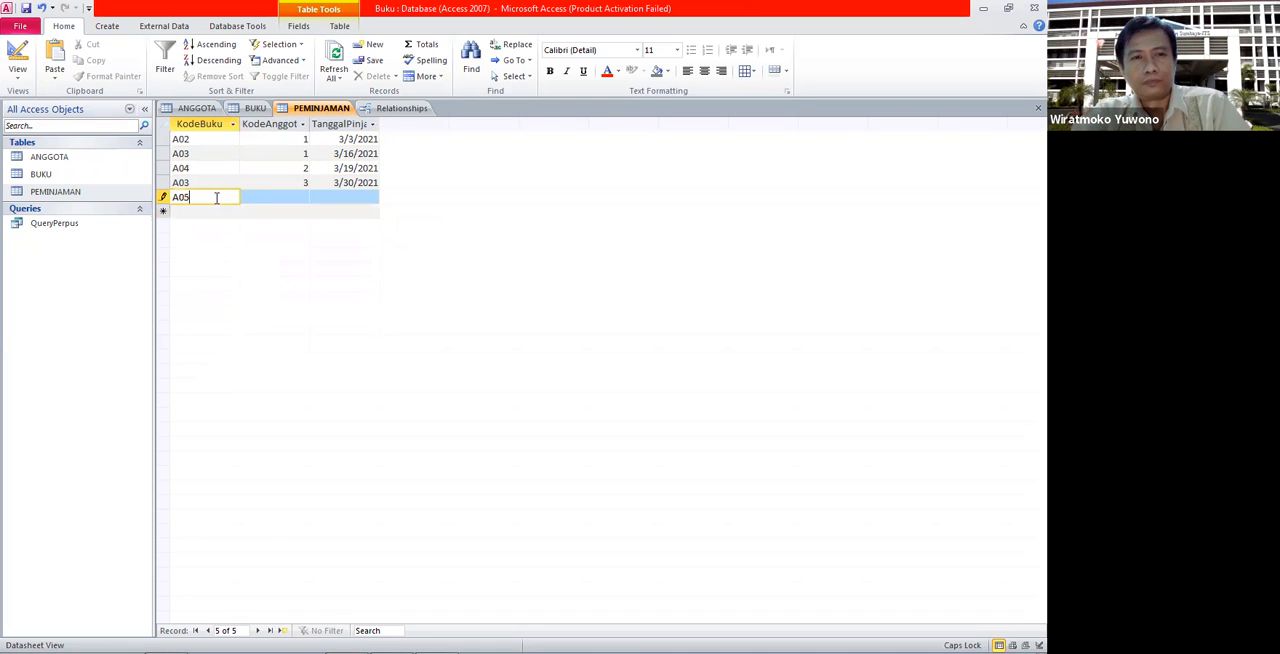
{"action": "left_click", "coordinate": [270, 199]}
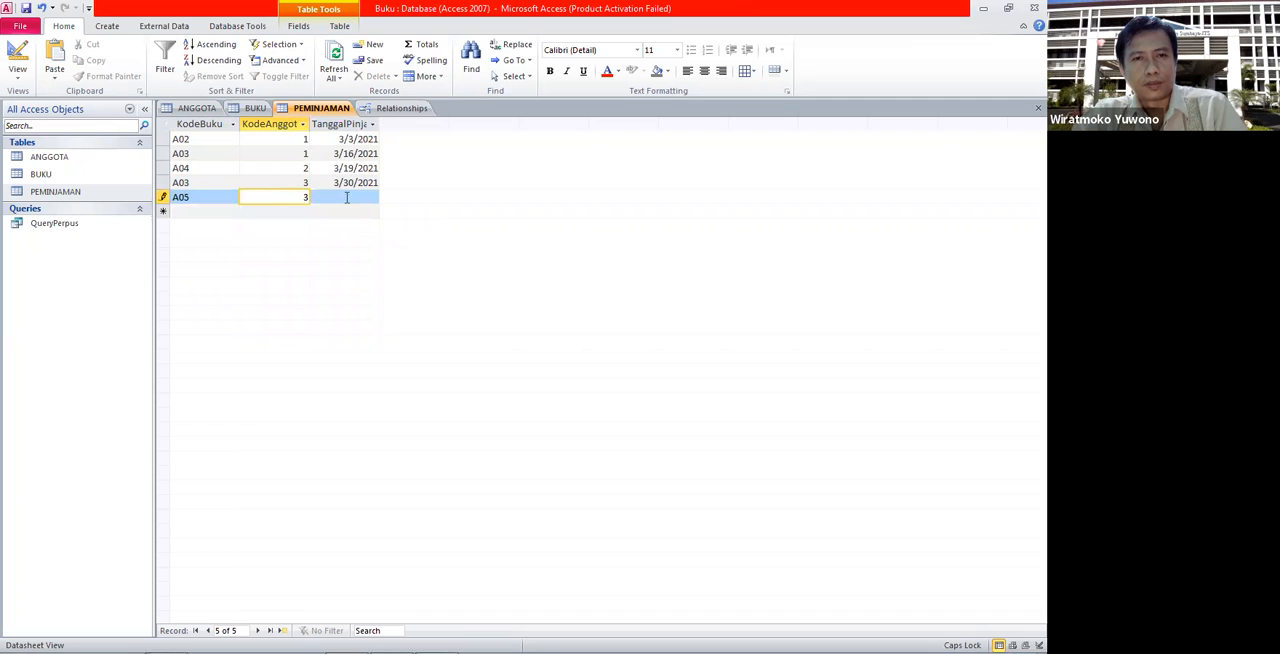
{"action": "left_click", "coordinate": [353, 196]}
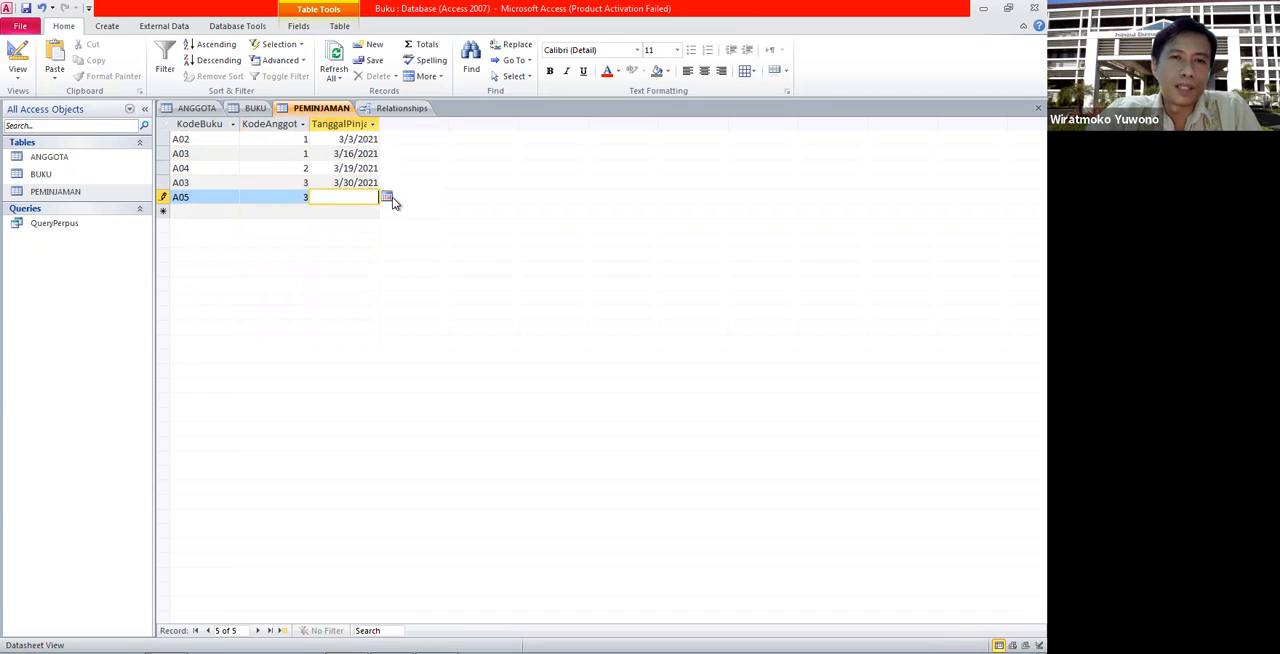
{"action": "left_click", "coordinate": [389, 198]}
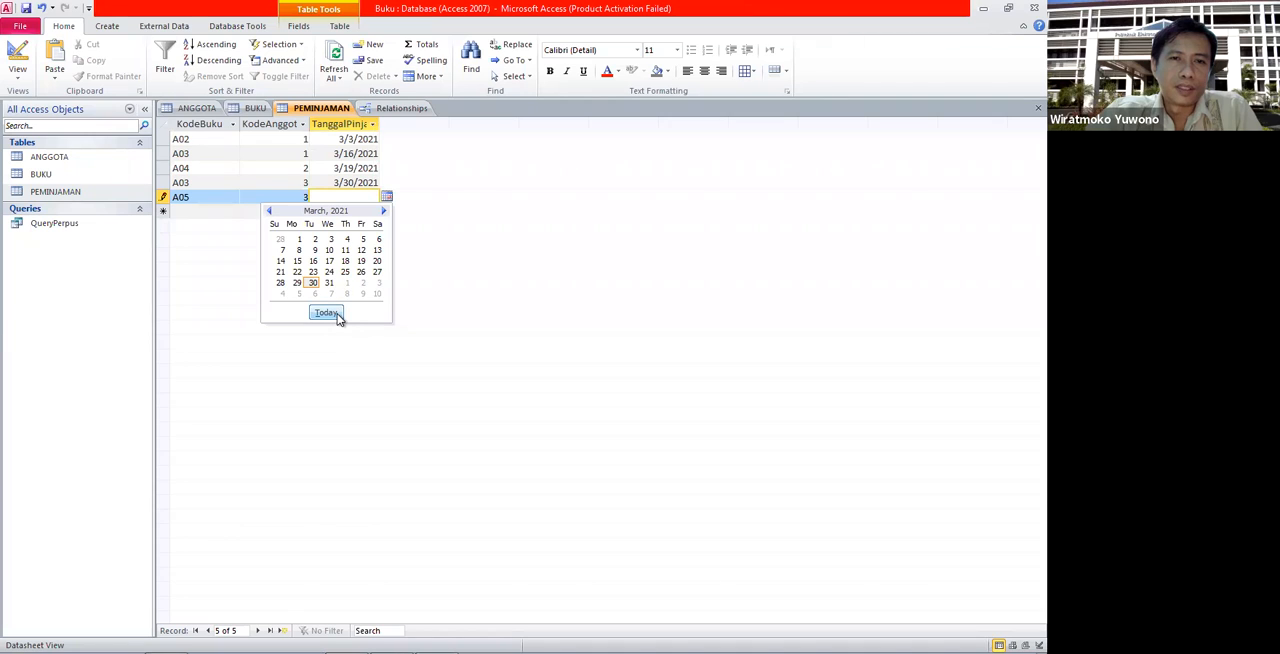
{"action": "left_click", "coordinate": [327, 313]}
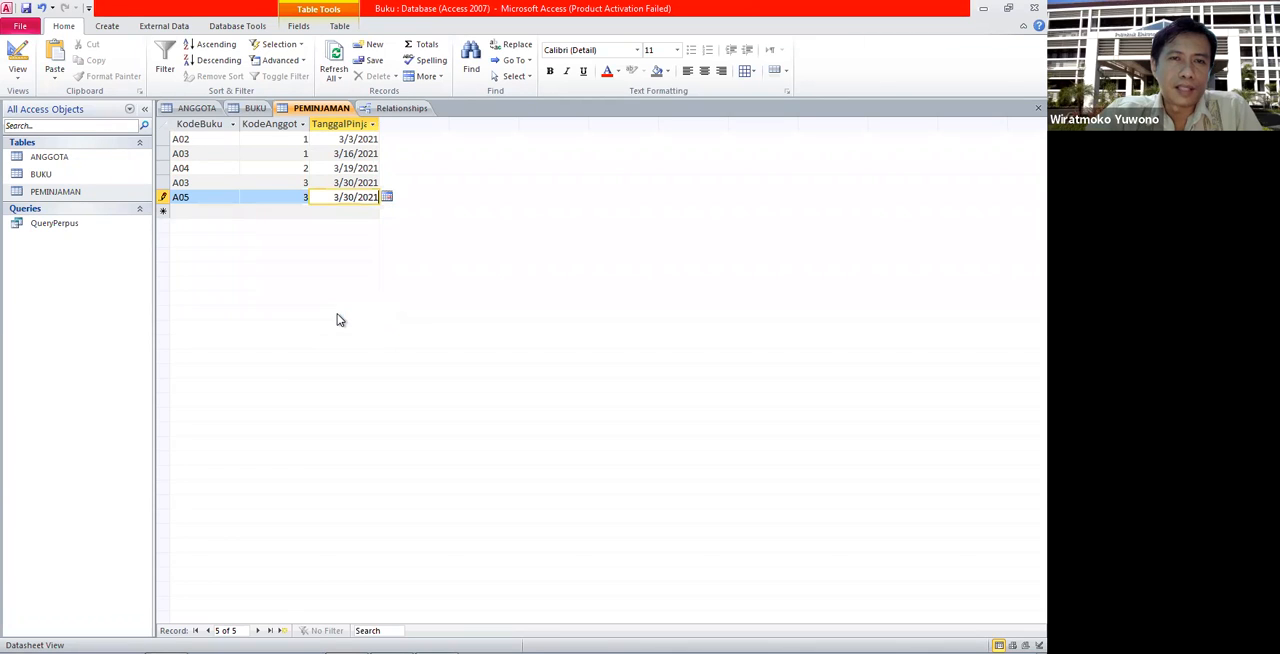
{"action": "left_click", "coordinate": [219, 210]}
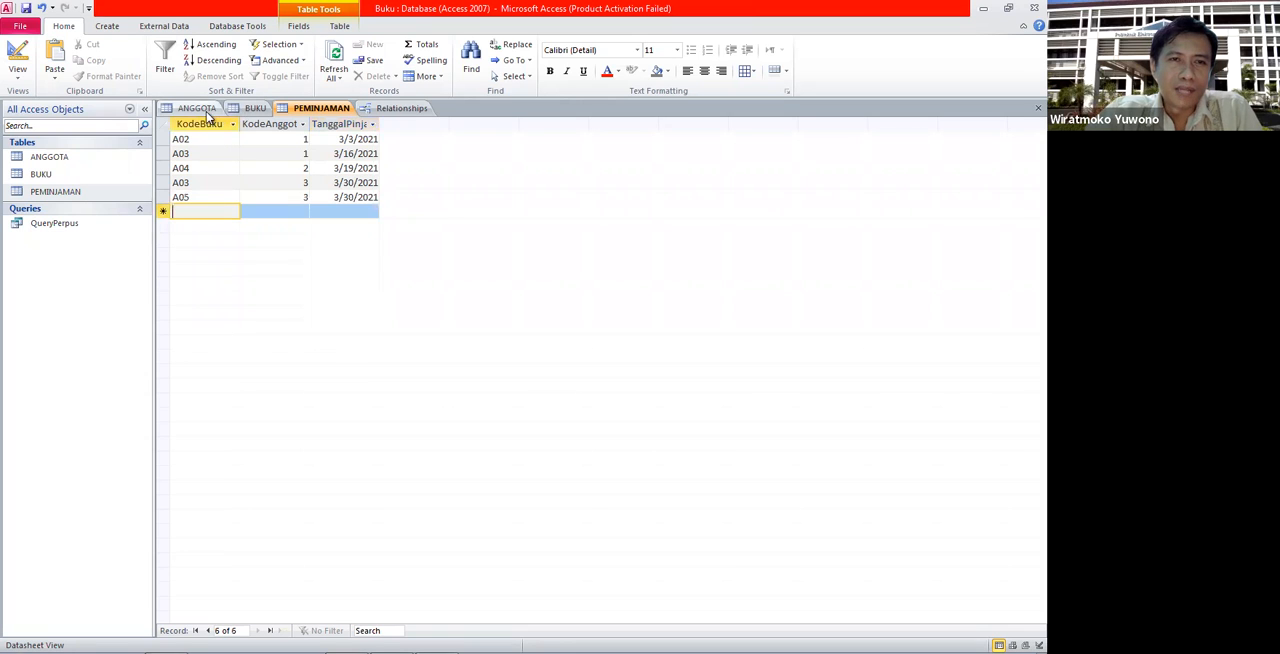
- Compare the A05 loan record in PEMINJAMAN with the book codes listed in BUKU
{"action": "left_click", "coordinate": [250, 108]}
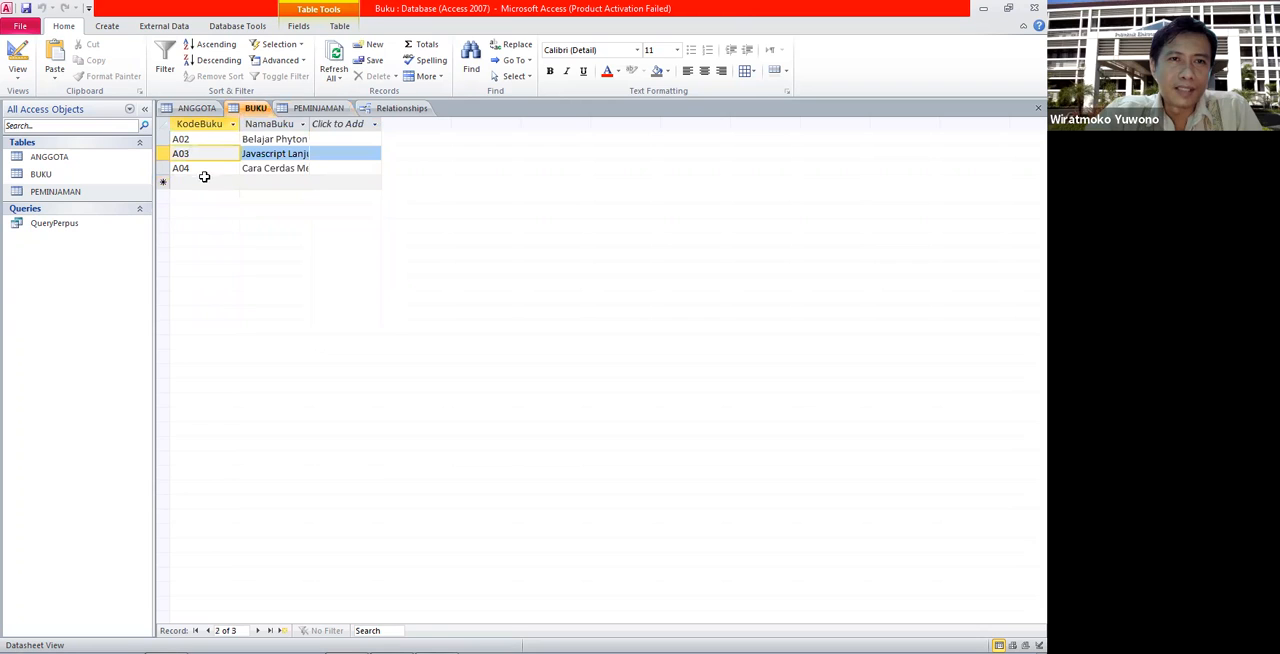
{"action": "left_click", "coordinate": [308, 108]}
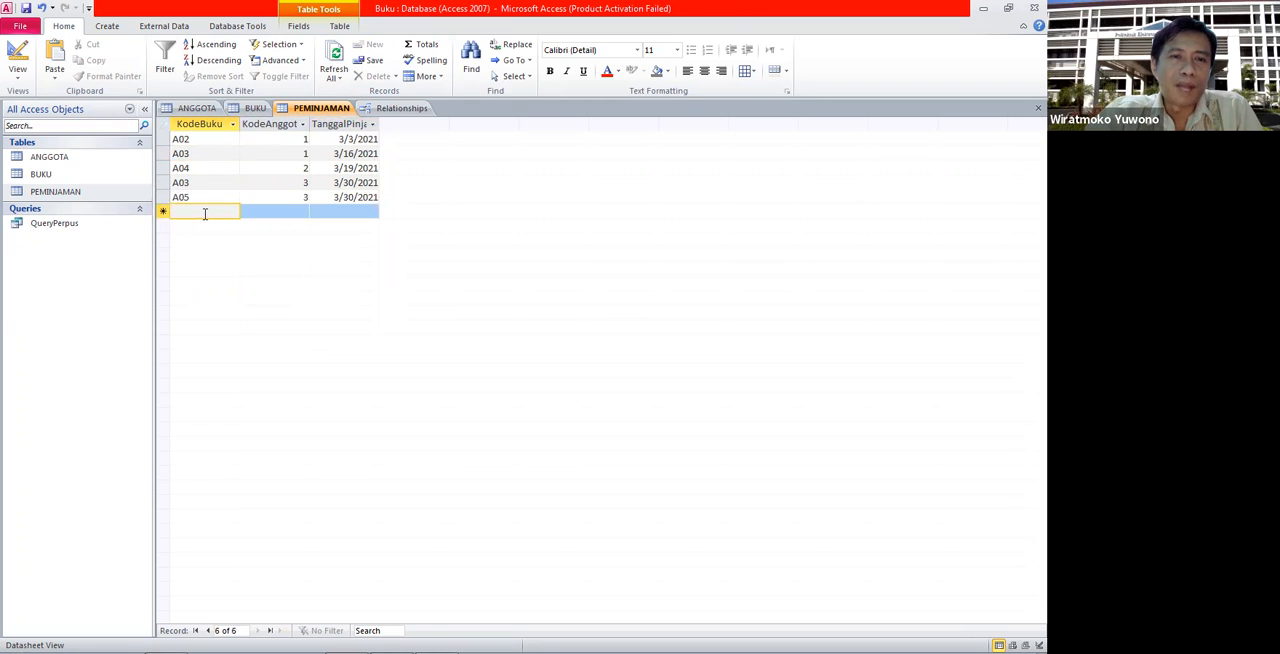
{"action": "left_click", "coordinate": [252, 110]}
{"action": "left_click", "coordinate": [300, 110]}
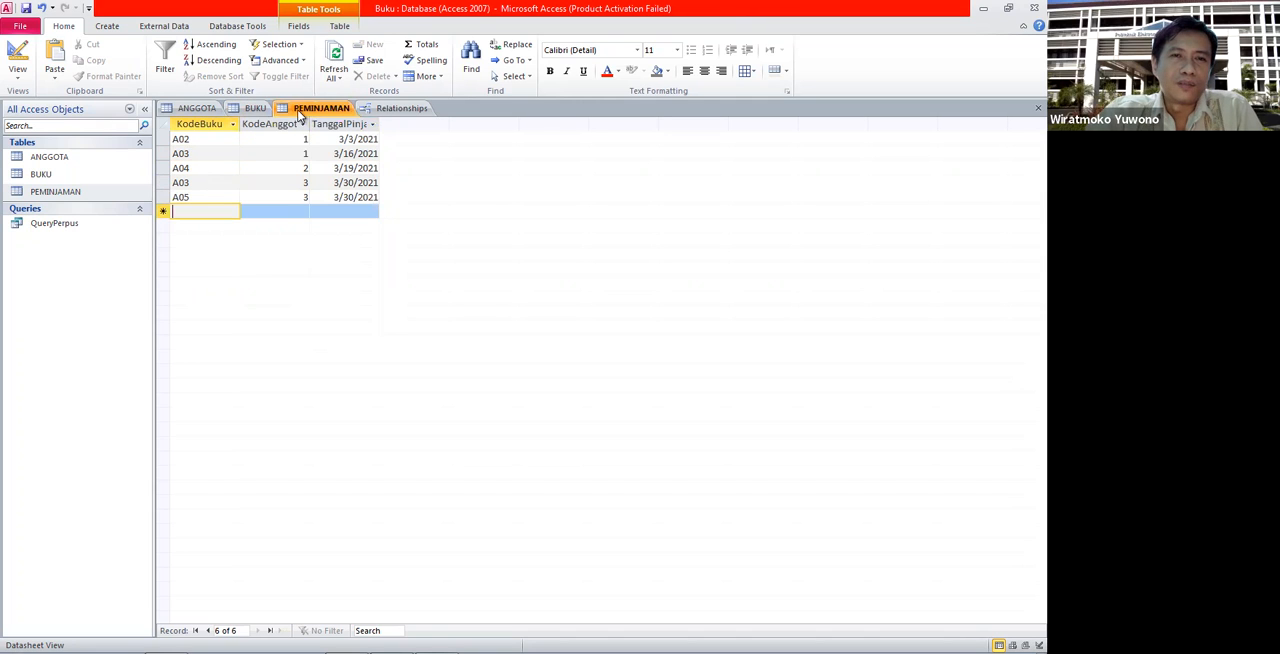
{"action": "left_click", "coordinate": [202, 197]}
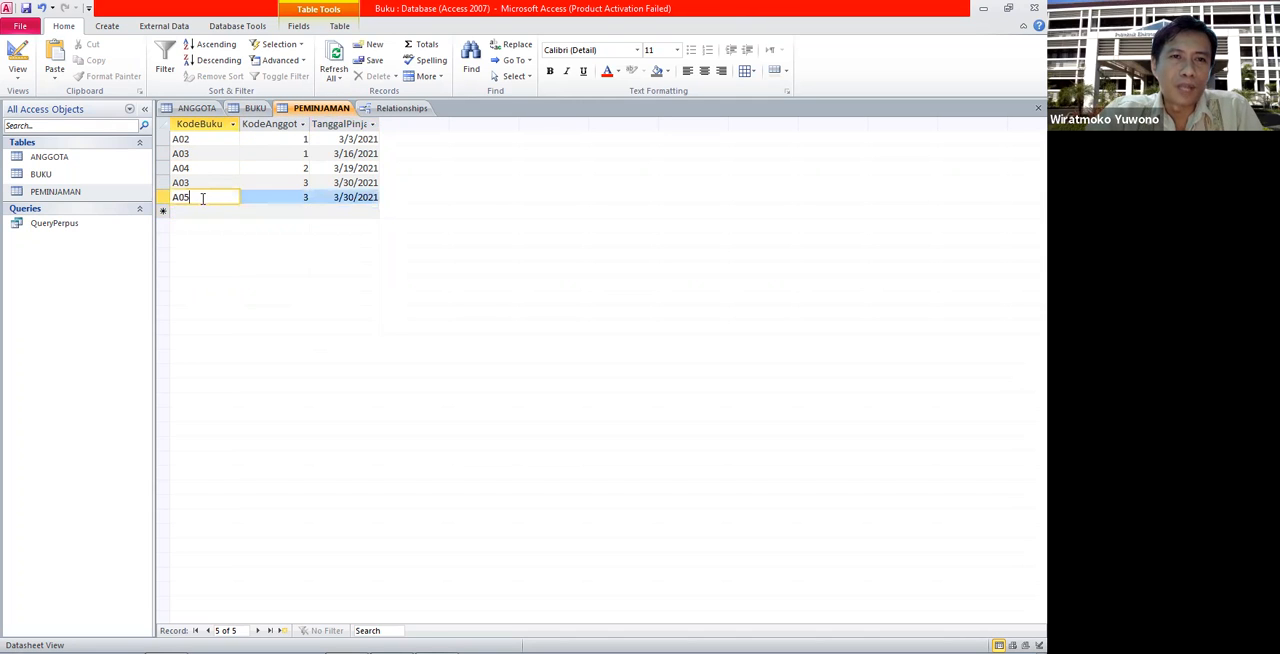
{"action": "left_click", "coordinate": [251, 108]}
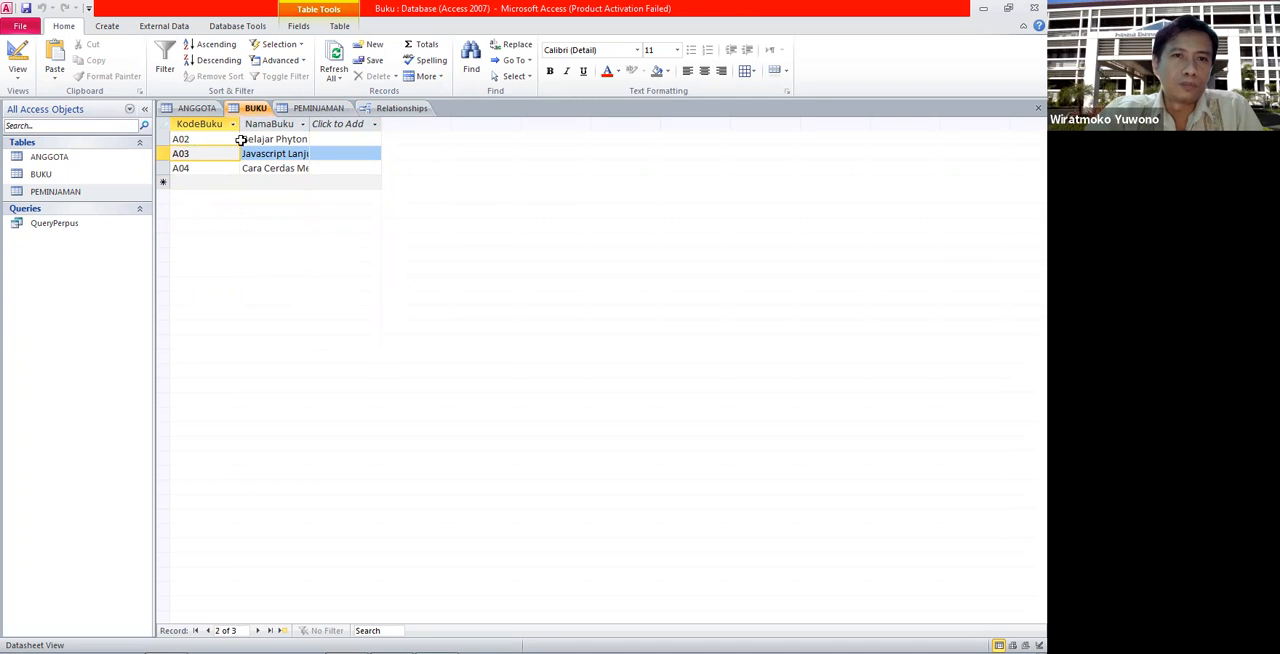
{"action": "left_click", "coordinate": [298, 110]}
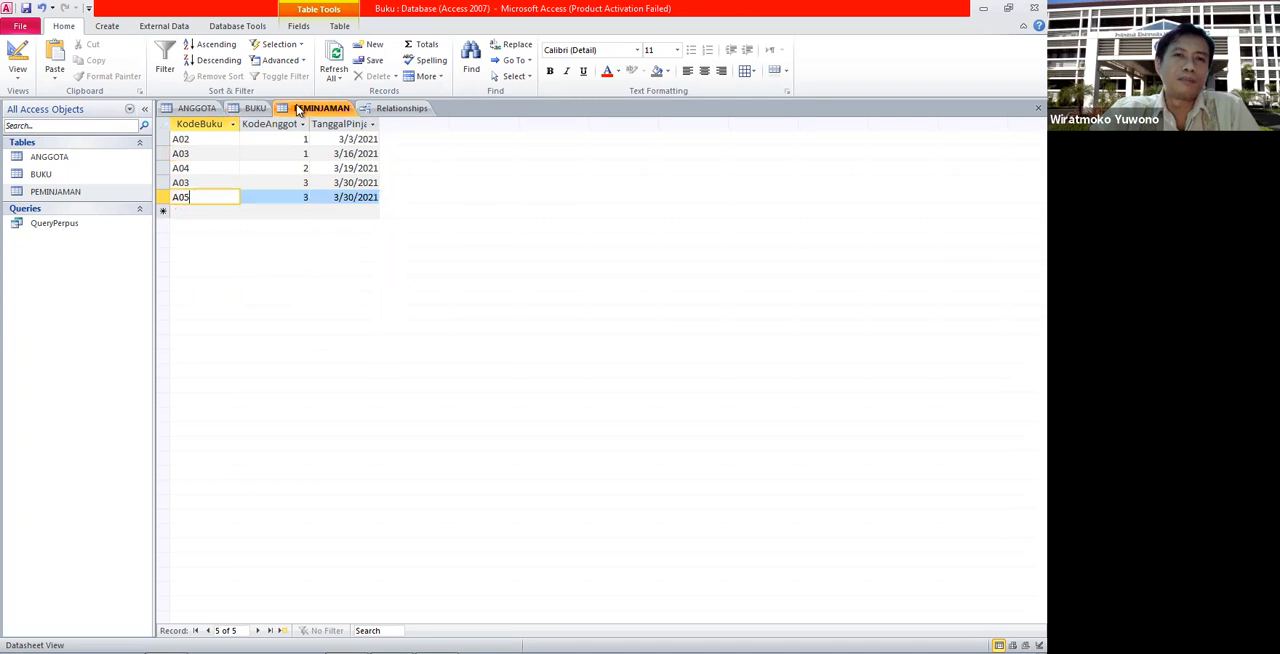
- Delete the A05 record from the PEMINJAMAN table
{"action": "left_click", "coordinate": [253, 211]}
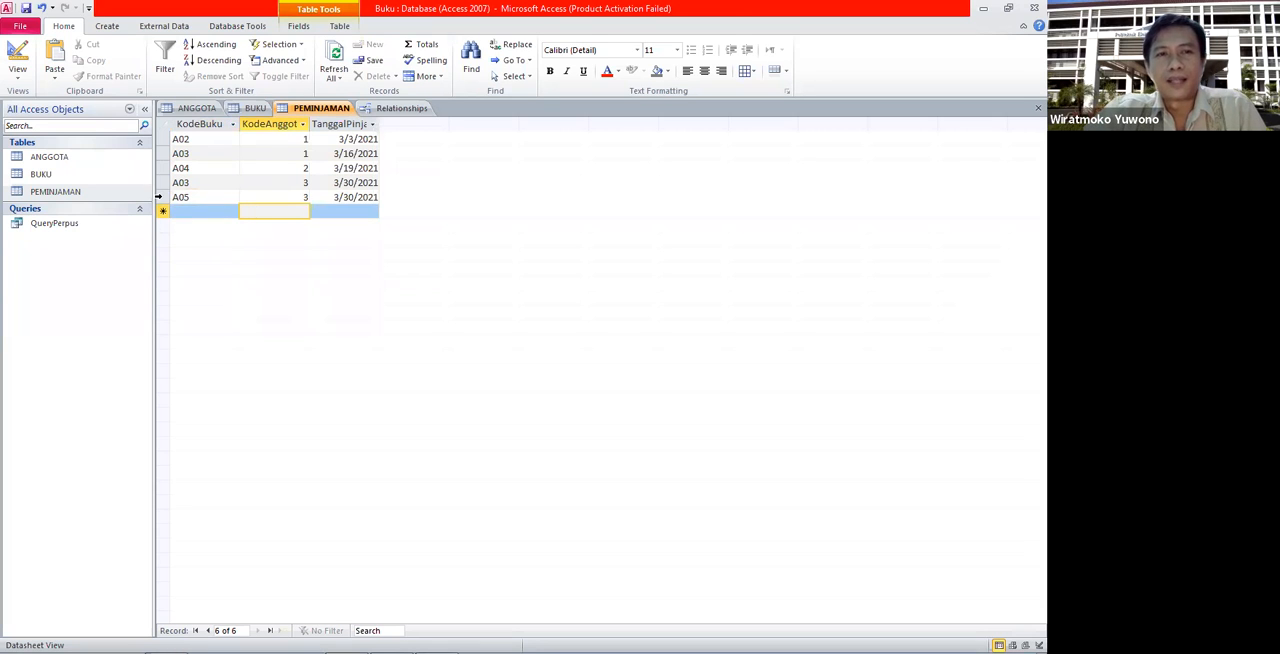
{"action": "left_click", "coordinate": [160, 197]}
{"action": "right_click", "coordinate": [160, 197]}
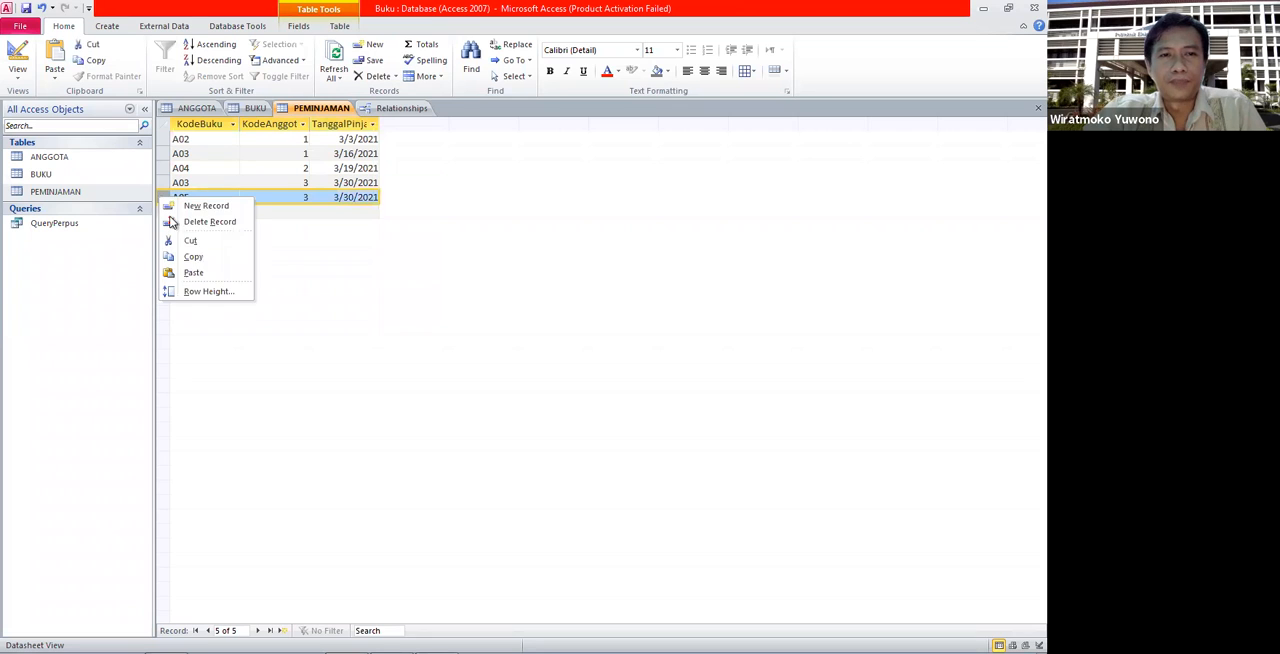
{"action": "left_click", "coordinate": [218, 220]}
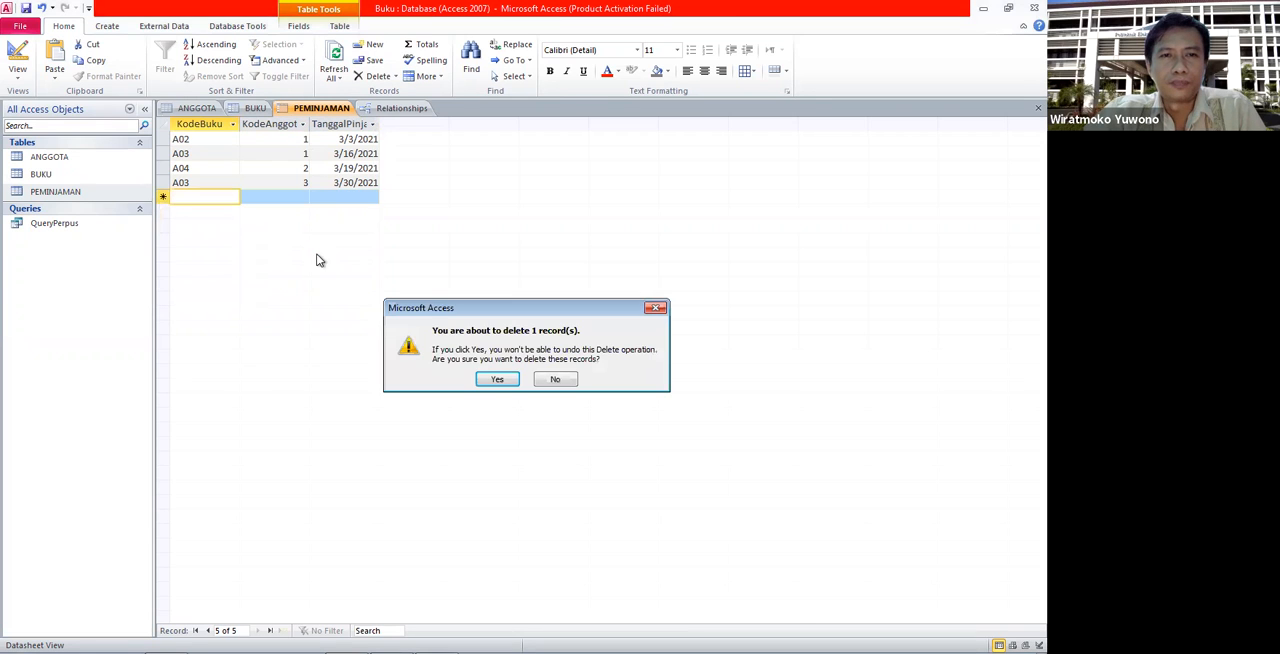
{"action": "left_click", "coordinate": [496, 381]}
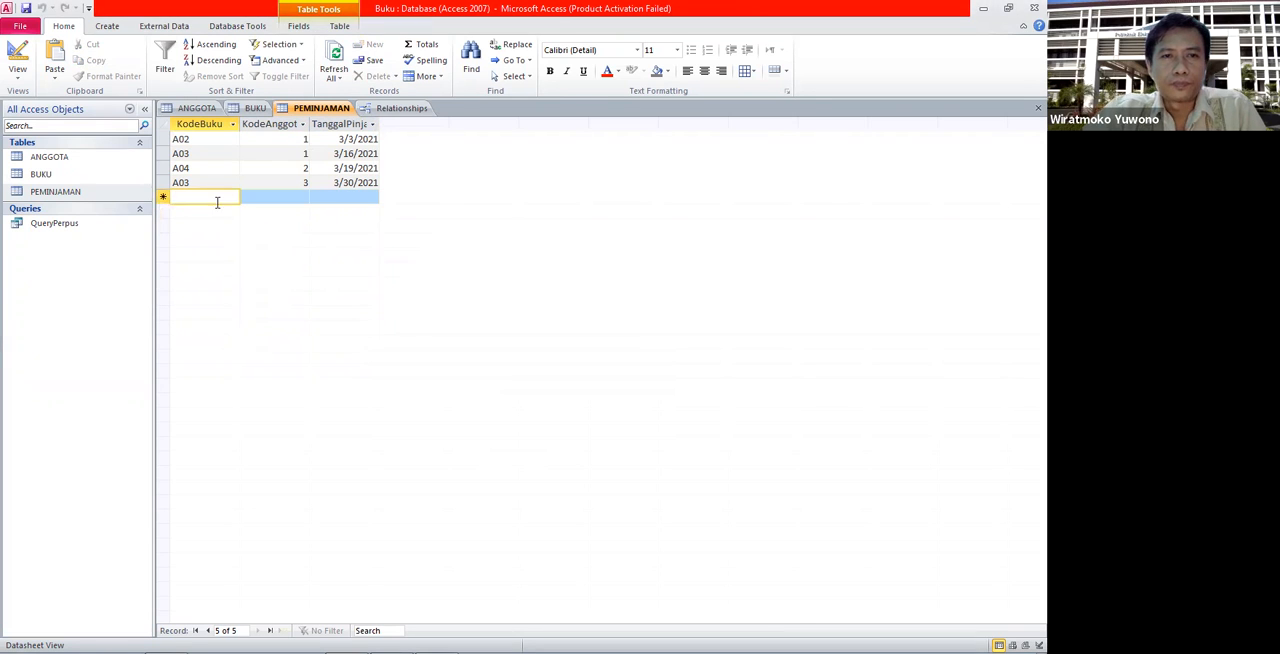
- Open the KodeBuku relationship between BUKU and PEMINJAMAN for editing in the relationship layout
{"action": "left_click", "coordinate": [400, 108]}
{"action": "left_click", "coordinate": [447, 192]}
{"action": "left_click", "coordinate": [479, 184]}
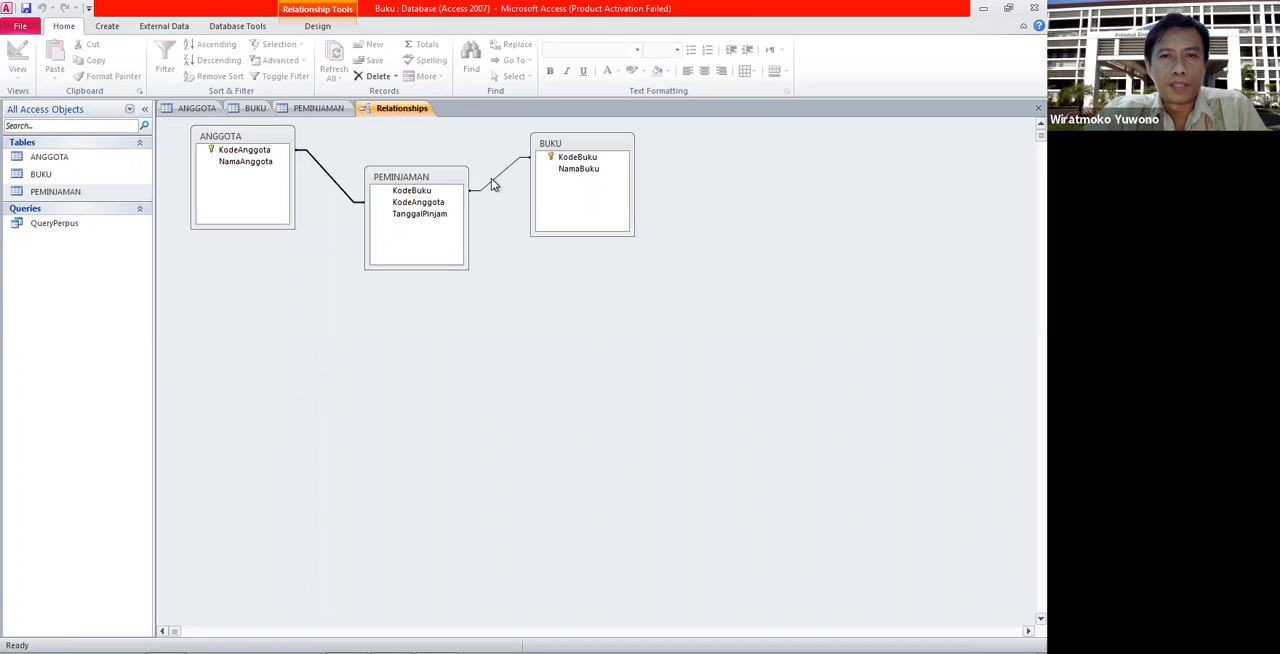
{"action": "left_click", "coordinate": [491, 178]}
{"action": "double_click", "coordinate": [491, 178]}
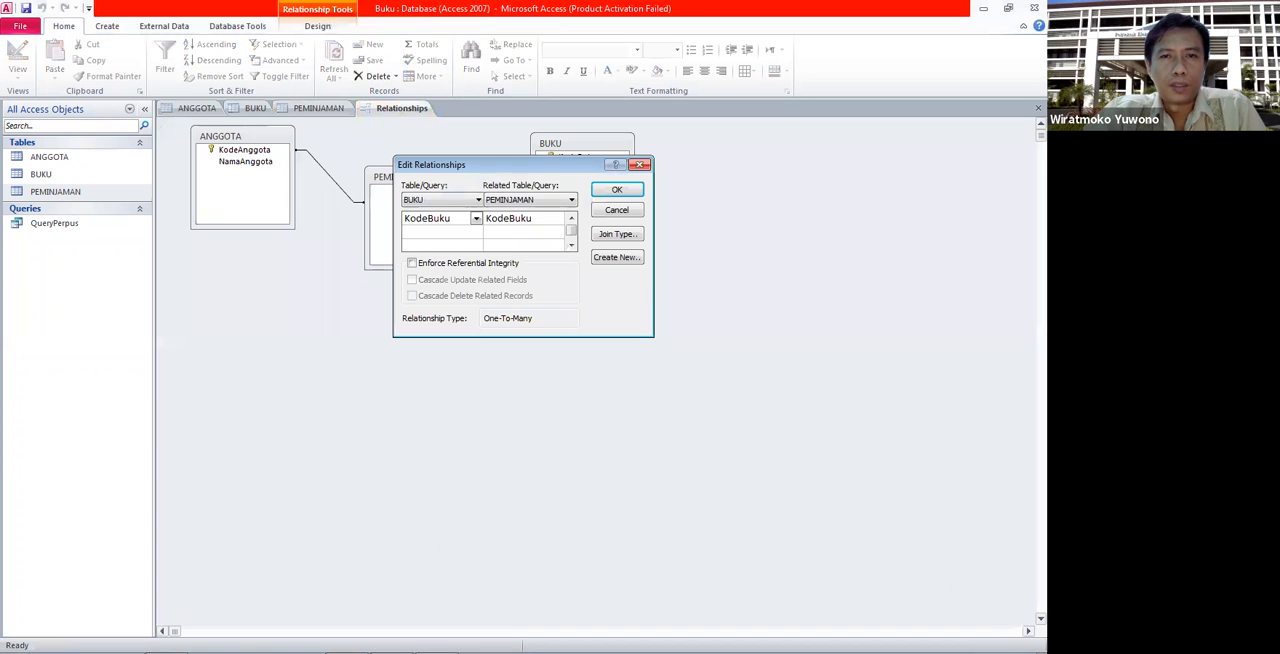
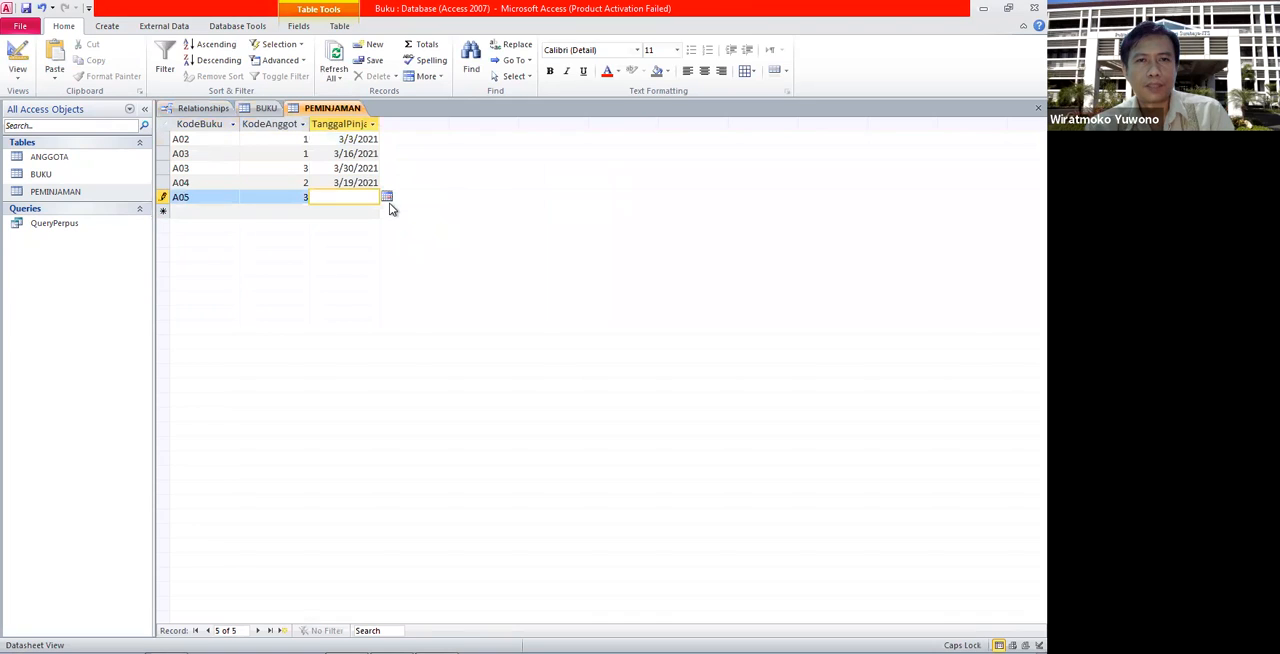
- Set today's date, 3/30/2021, as the loan date of the new A05 record in PEMINJAMAN and try to save the record
{"action": "left_click", "coordinate": [388, 198]}
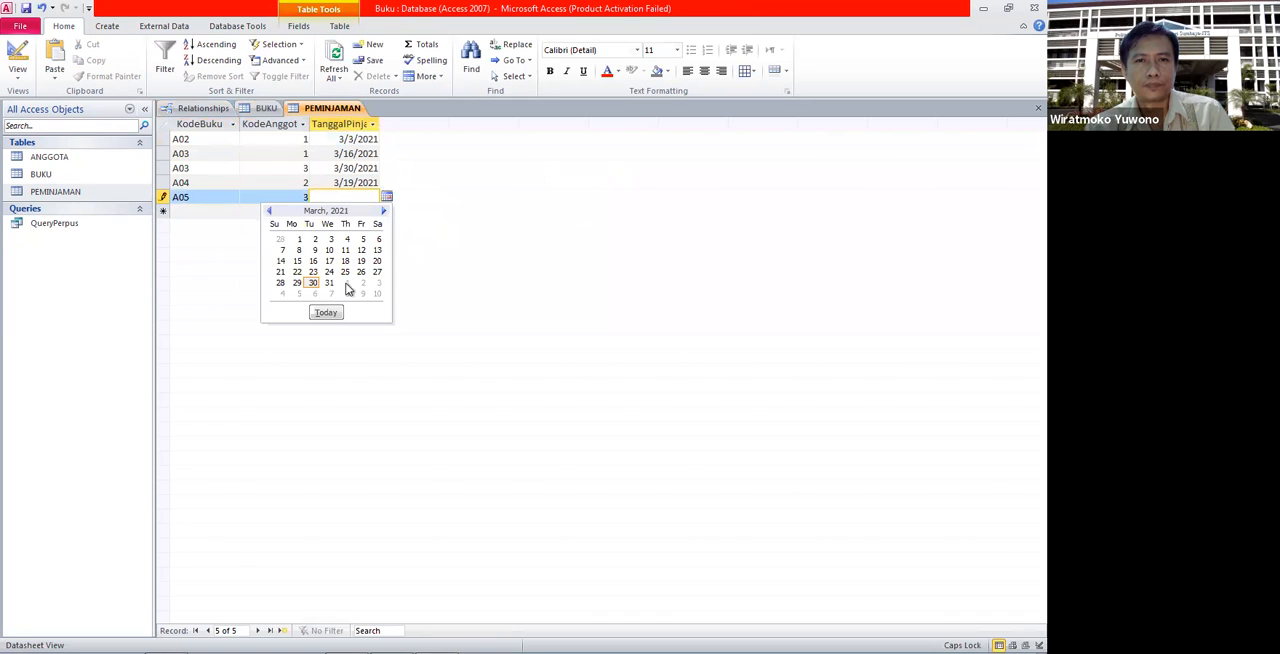
{"action": "left_click", "coordinate": [331, 310]}
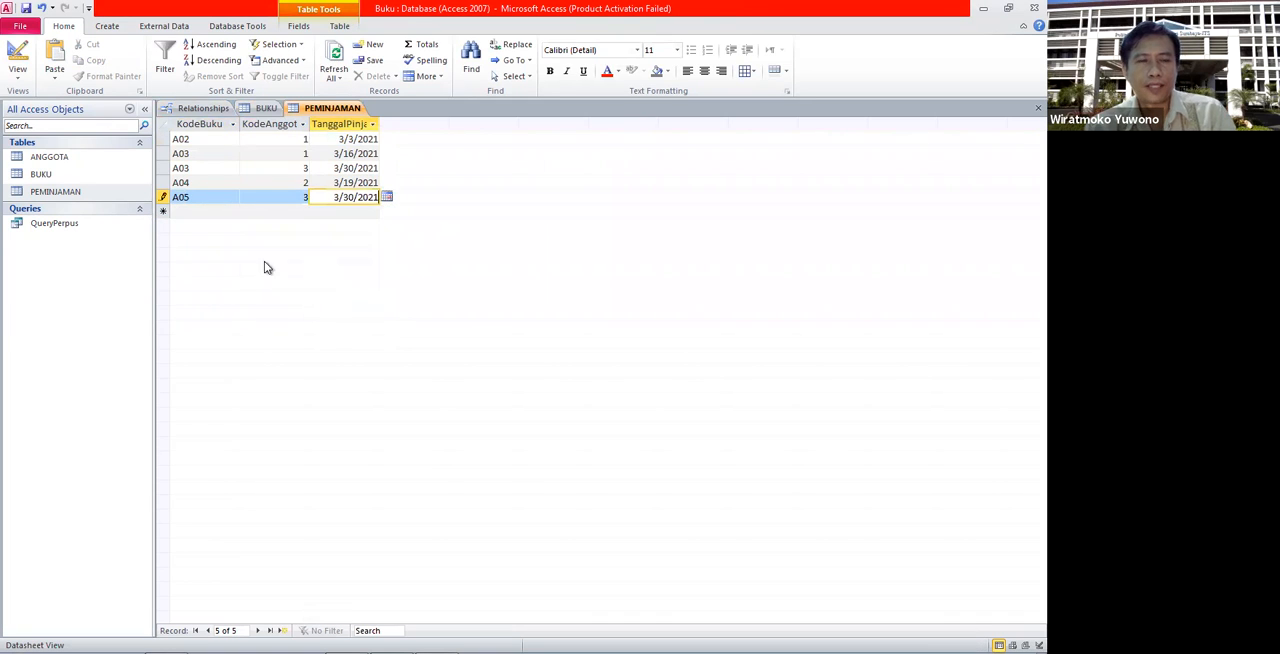
{"action": "left_click", "coordinate": [210, 211]}
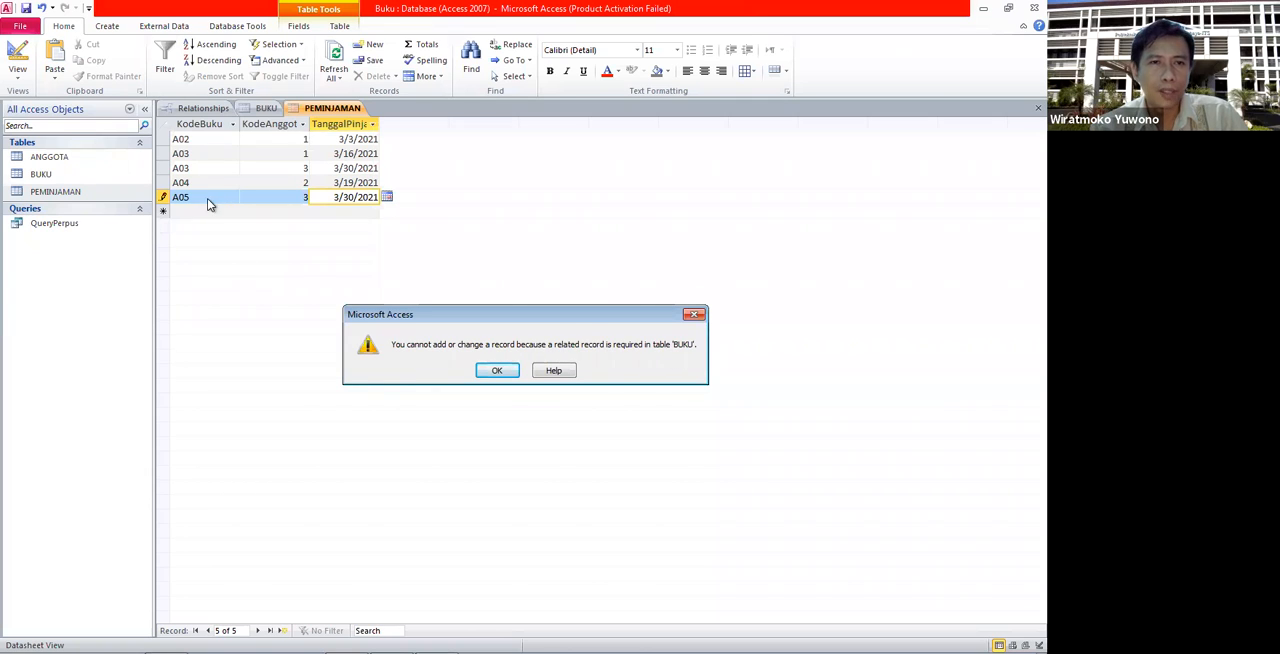
{"action": "left_click", "coordinate": [496, 370]}
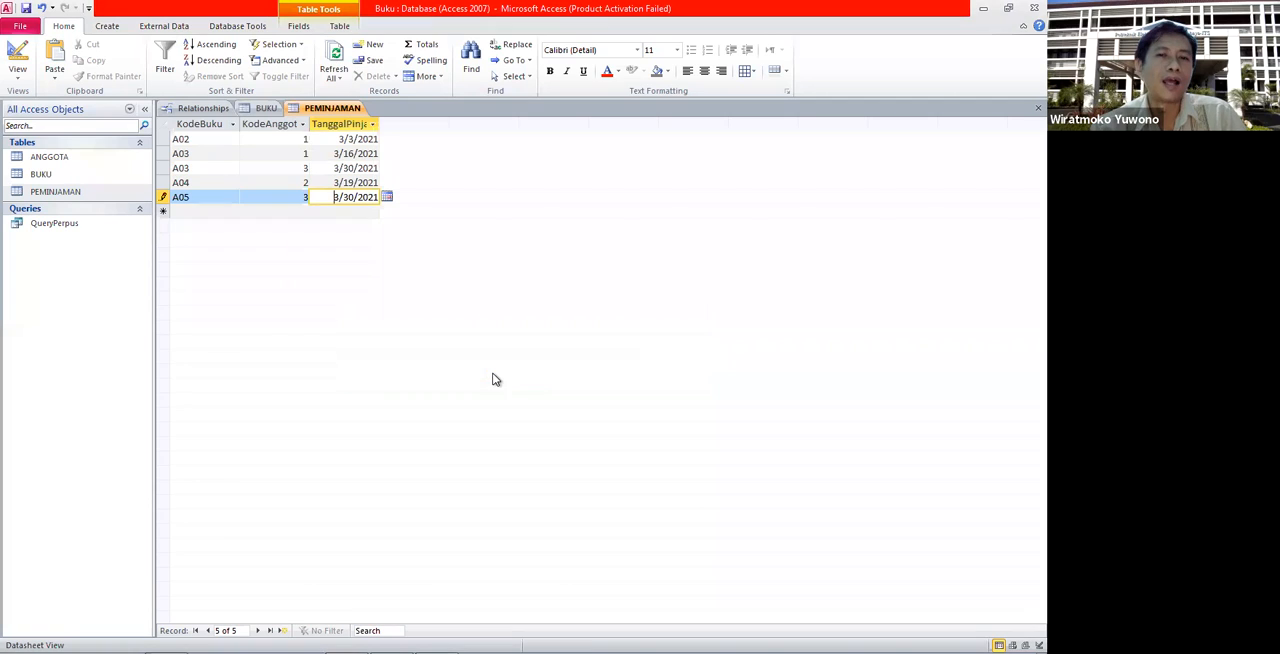
- Change the KodeBuku of the unsaved A05 loan record to A02 and save the record
{"action": "left_click", "coordinate": [192, 198]}
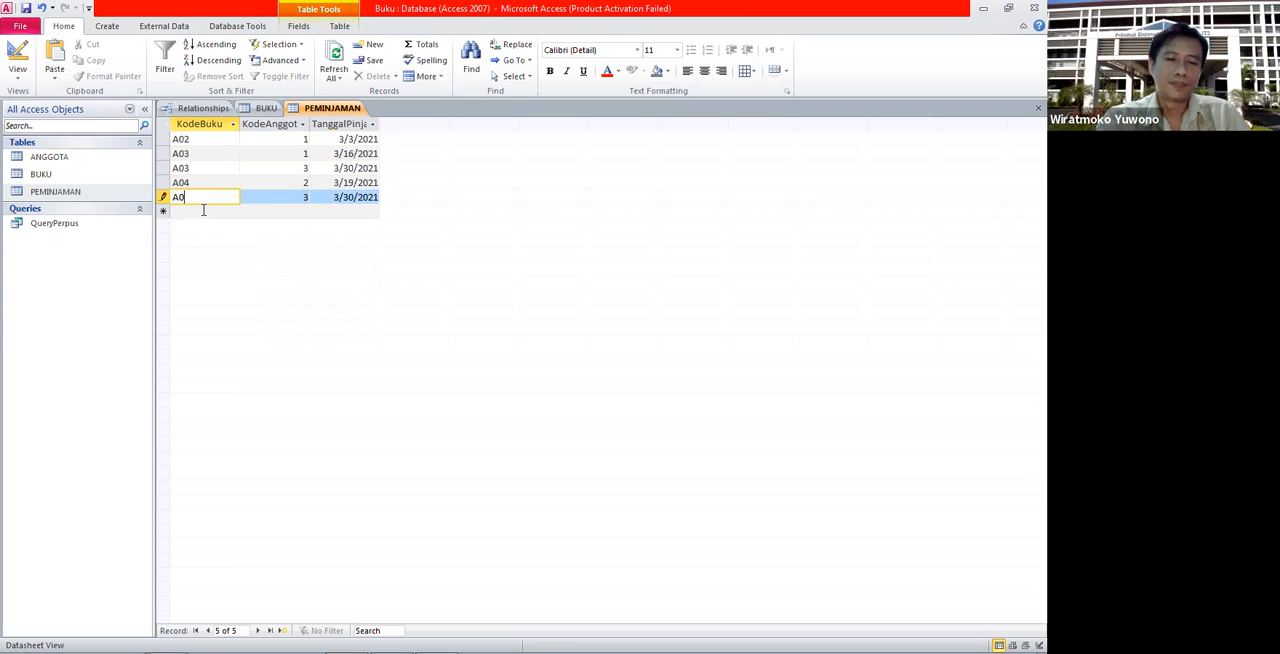
{"action": "key", "text": "Tab"}
{"action": "left_click", "coordinate": [204, 211]}
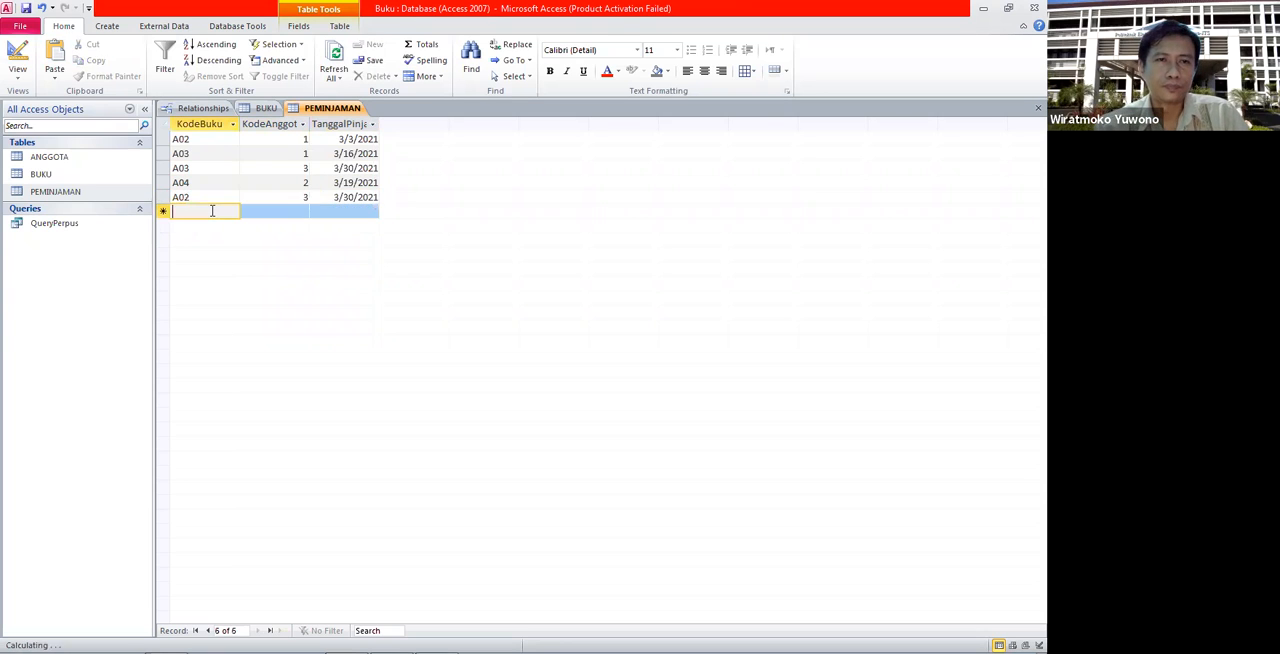
- Compare the book codes listed in BUKU with the codes used by the PEMINJAMAN loan records
{"action": "left_click", "coordinate": [266, 108]}
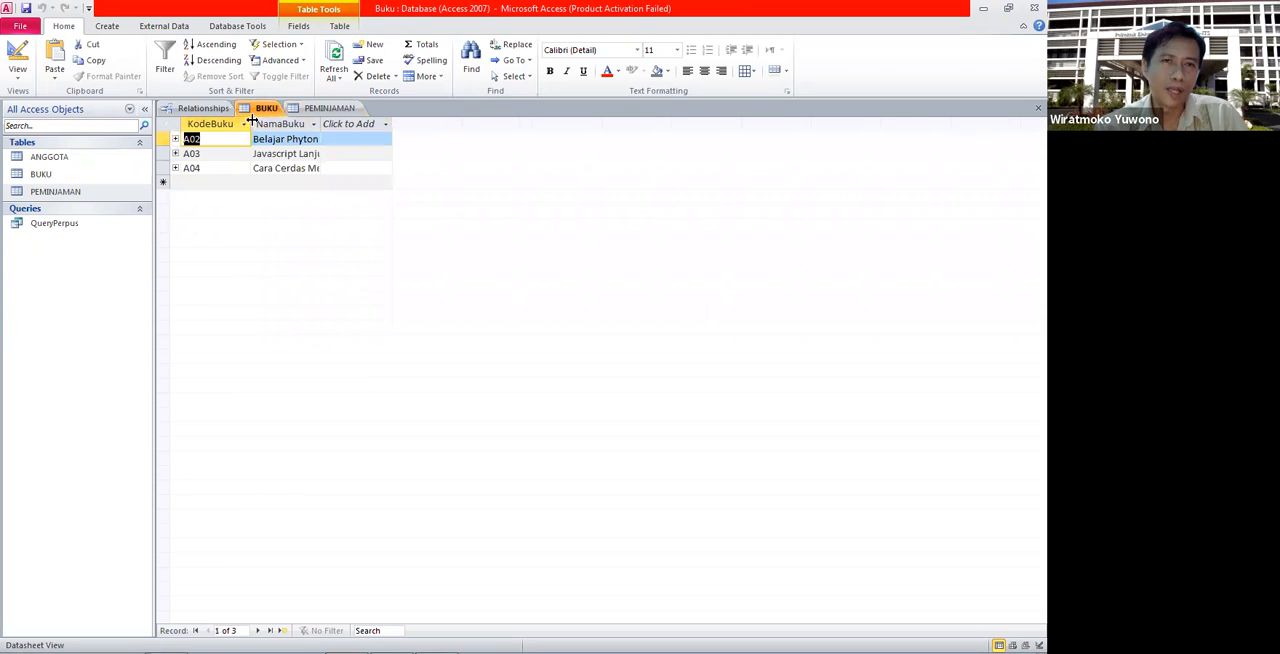
{"action": "left_click", "coordinate": [320, 110]}
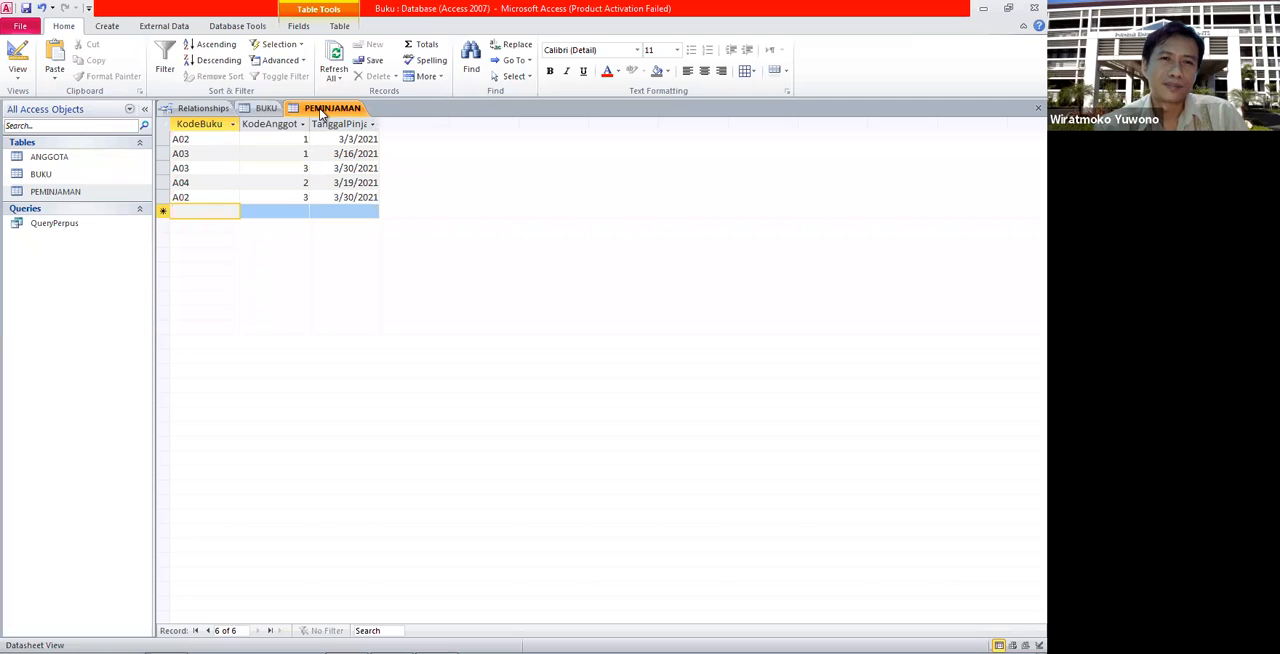
{"action": "left_click", "coordinate": [262, 109]}
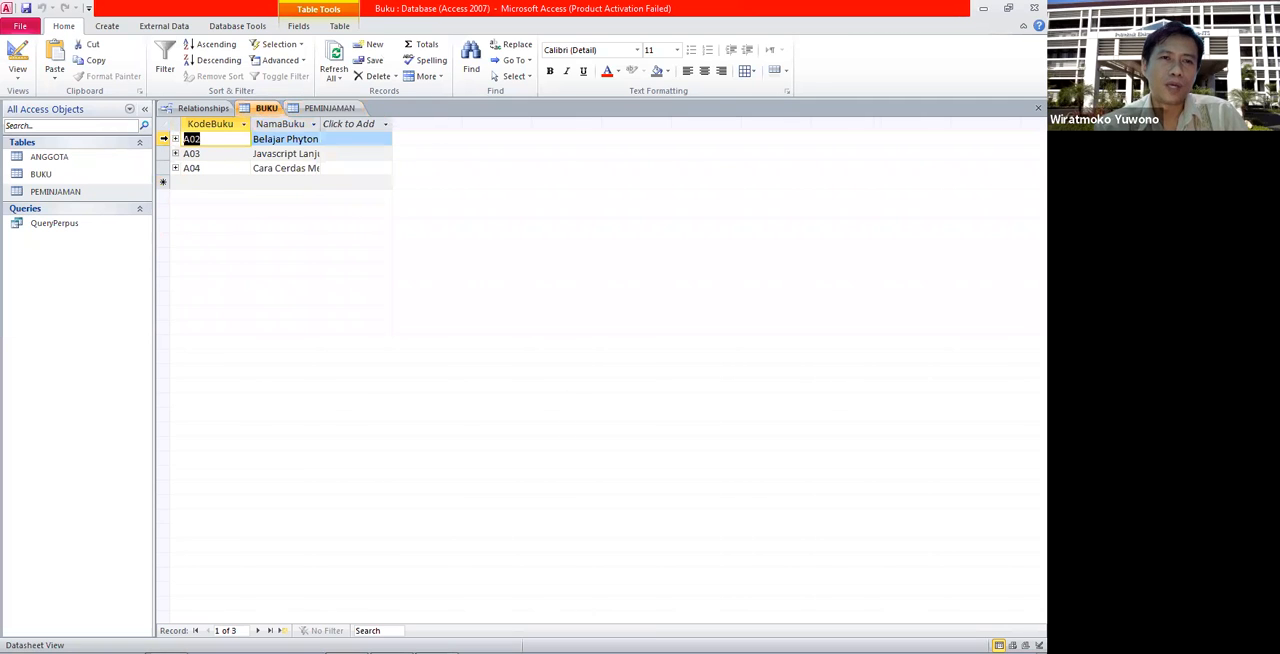
{"action": "left_click", "coordinate": [164, 139]}
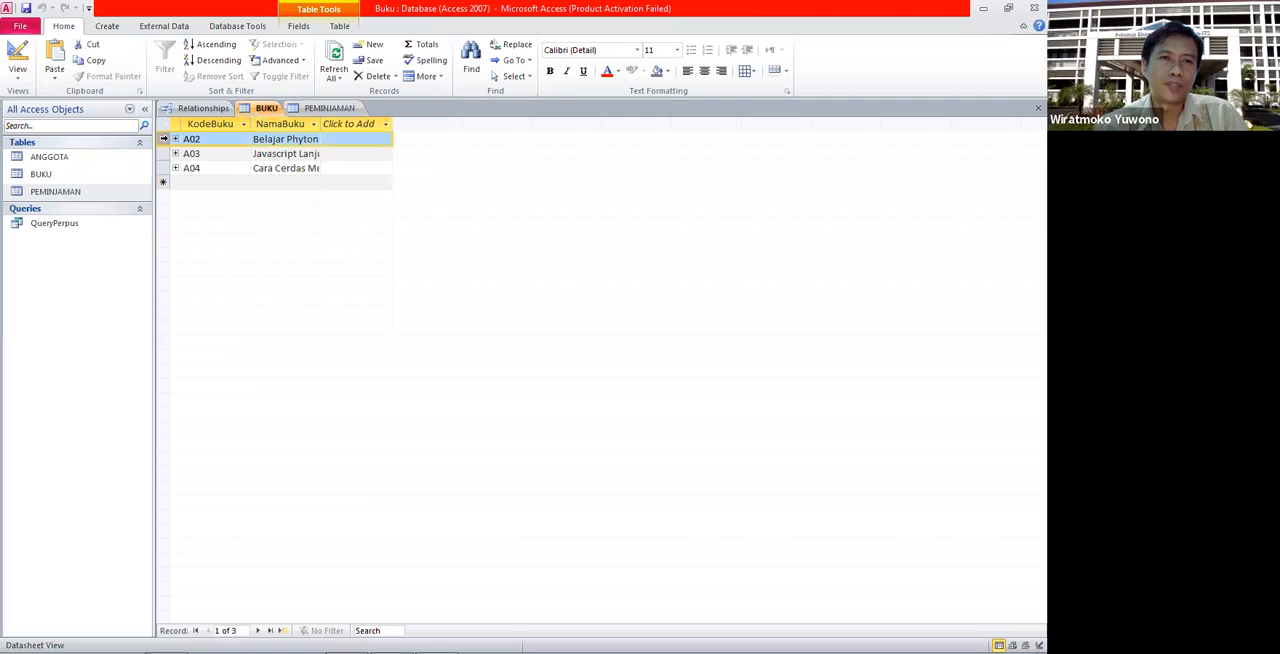
{"action": "left_click", "coordinate": [328, 108]}
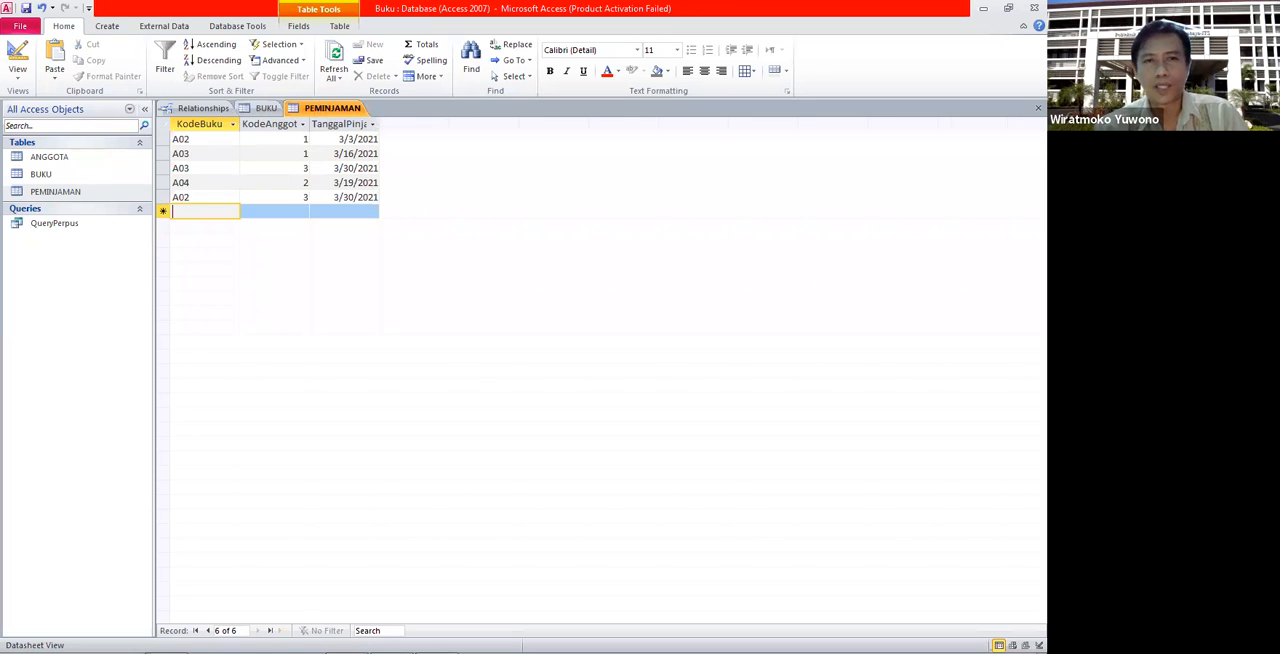
{"action": "left_click", "coordinate": [201, 197]}
- Try to delete the A02 book record, which is used in PEMINJAMAN loans, from the BUKU table
{"action": "left_click", "coordinate": [244, 110]}
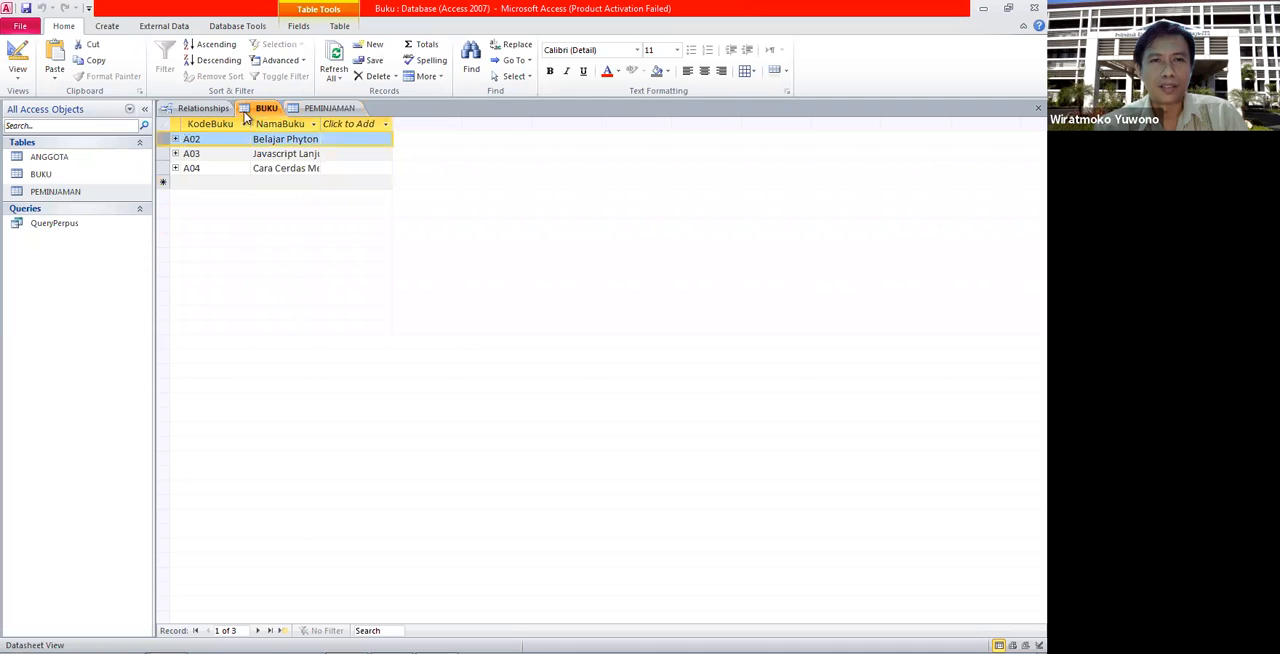
{"action": "right_click", "coordinate": [162, 140]}
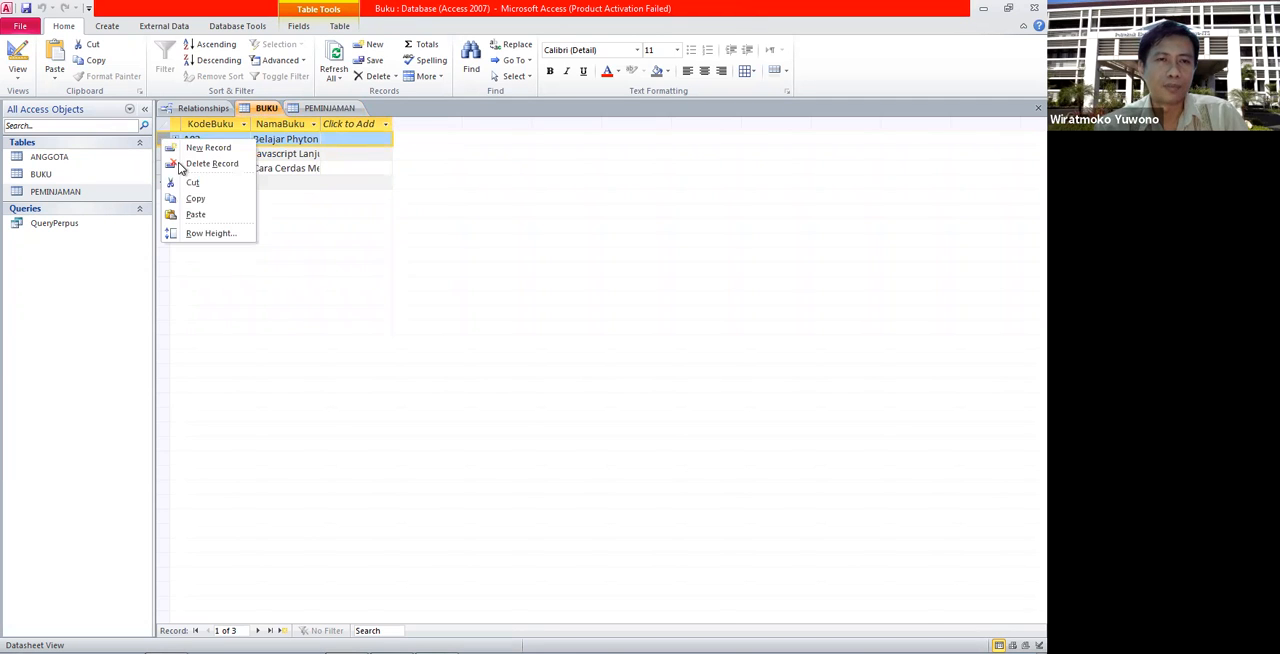
{"action": "left_click", "coordinate": [200, 165]}
{"action": "left_click", "coordinate": [497, 371]}
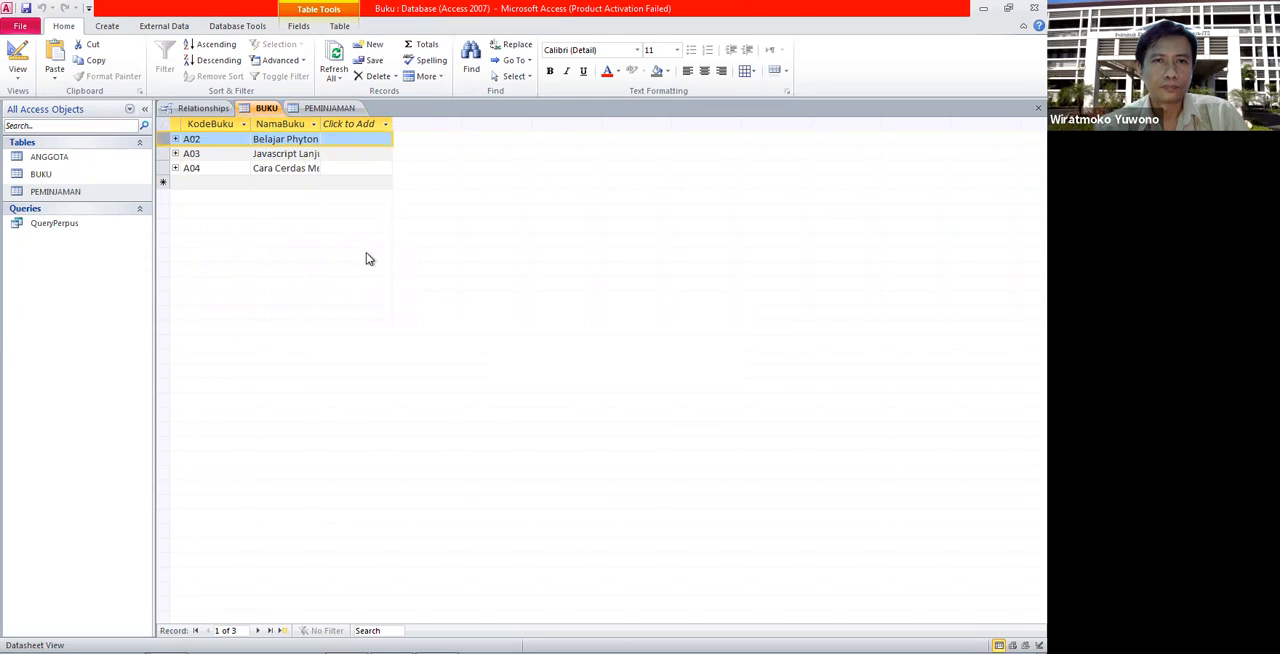
{"action": "left_click", "coordinate": [293, 163]}
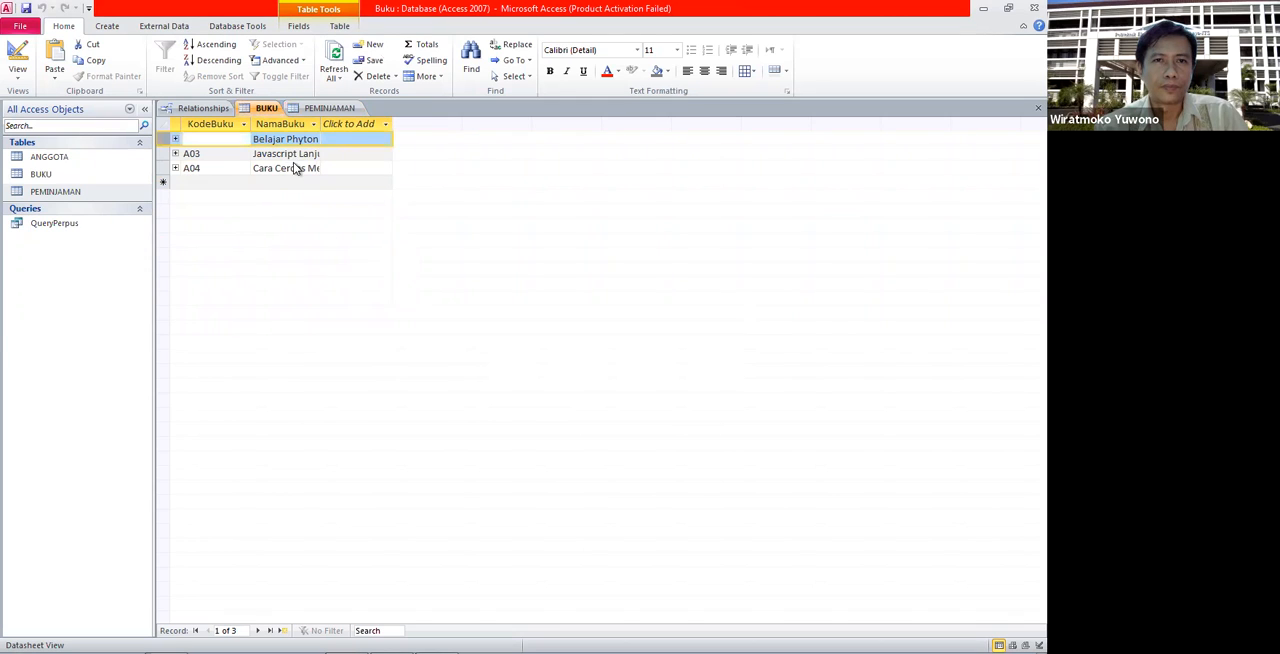
{"action": "left_click", "coordinate": [303, 154]}
{"action": "left_click", "coordinate": [161, 138]}
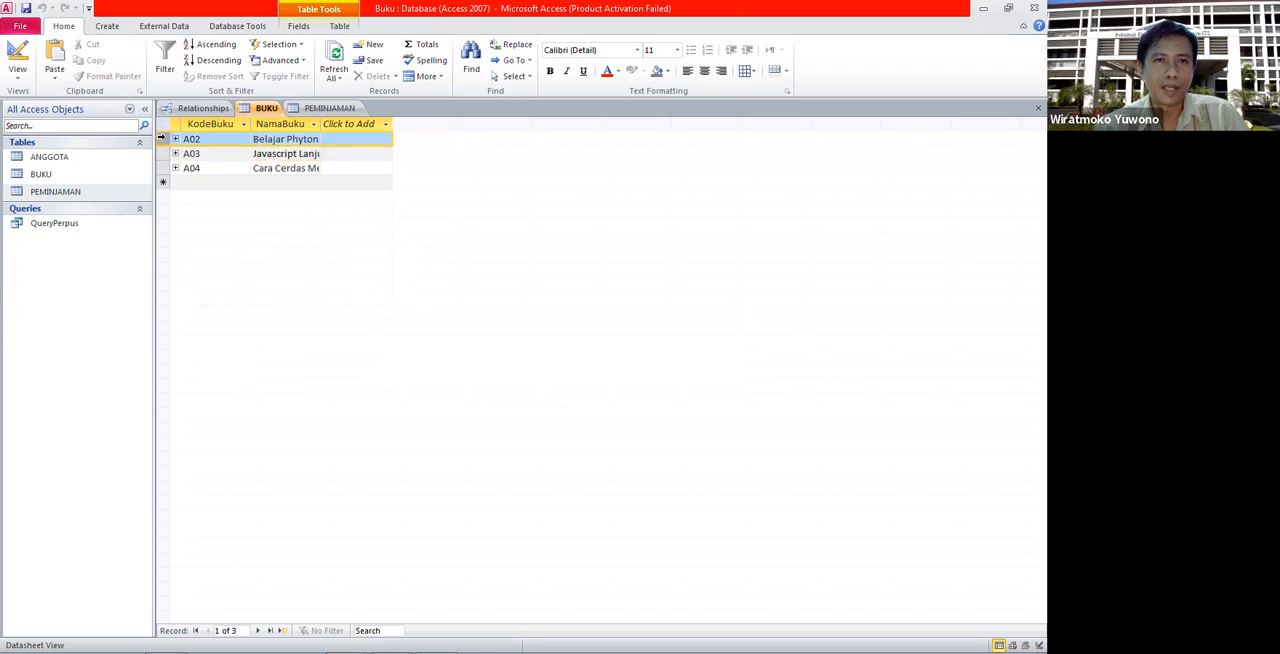
{"action": "right_click", "coordinate": [161, 138]}
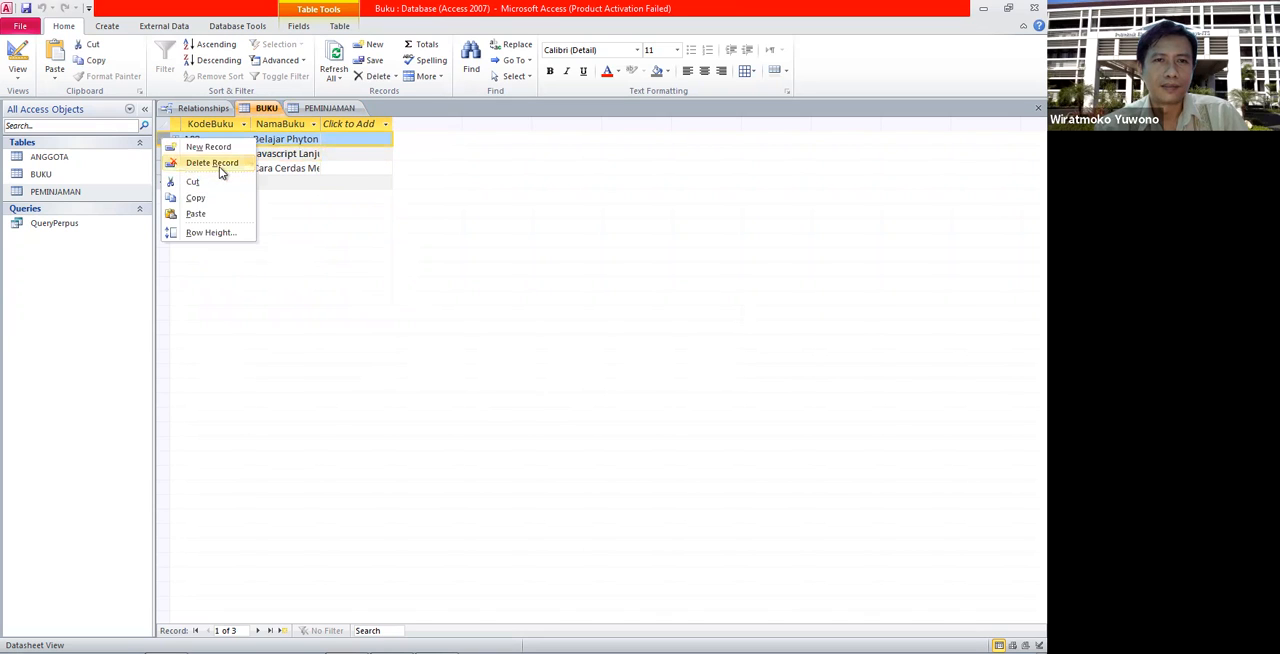
{"action": "left_click", "coordinate": [218, 165]}
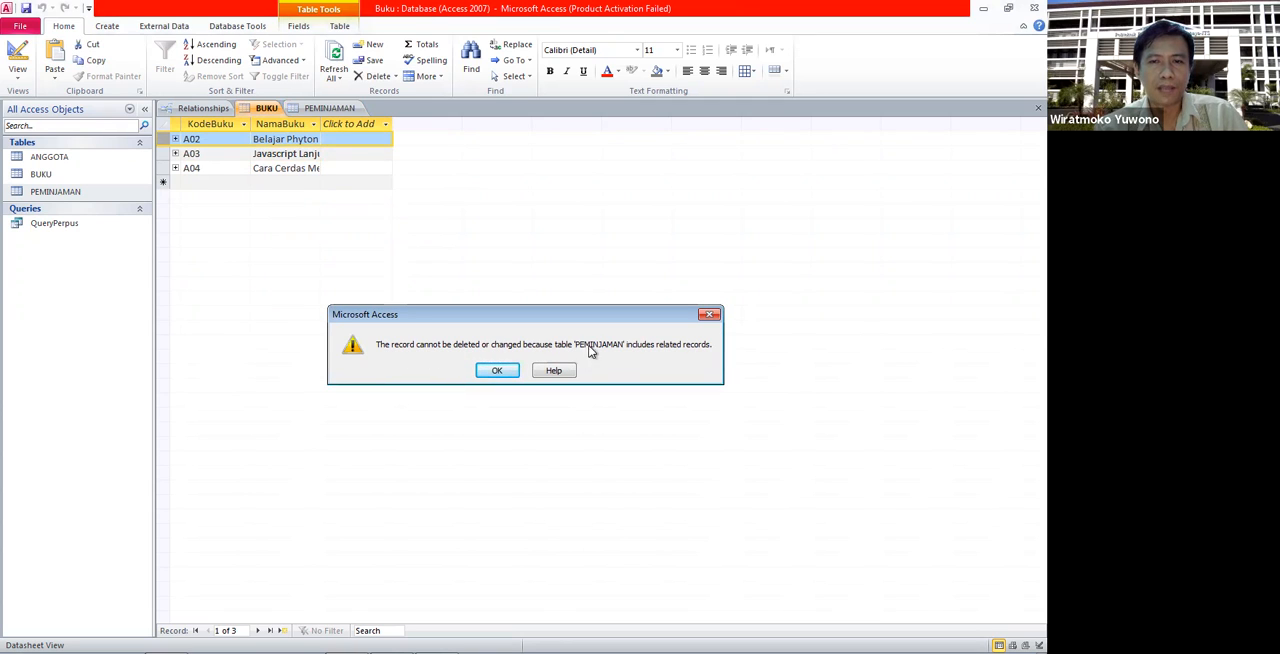
{"action": "left_click", "coordinate": [509, 369]}
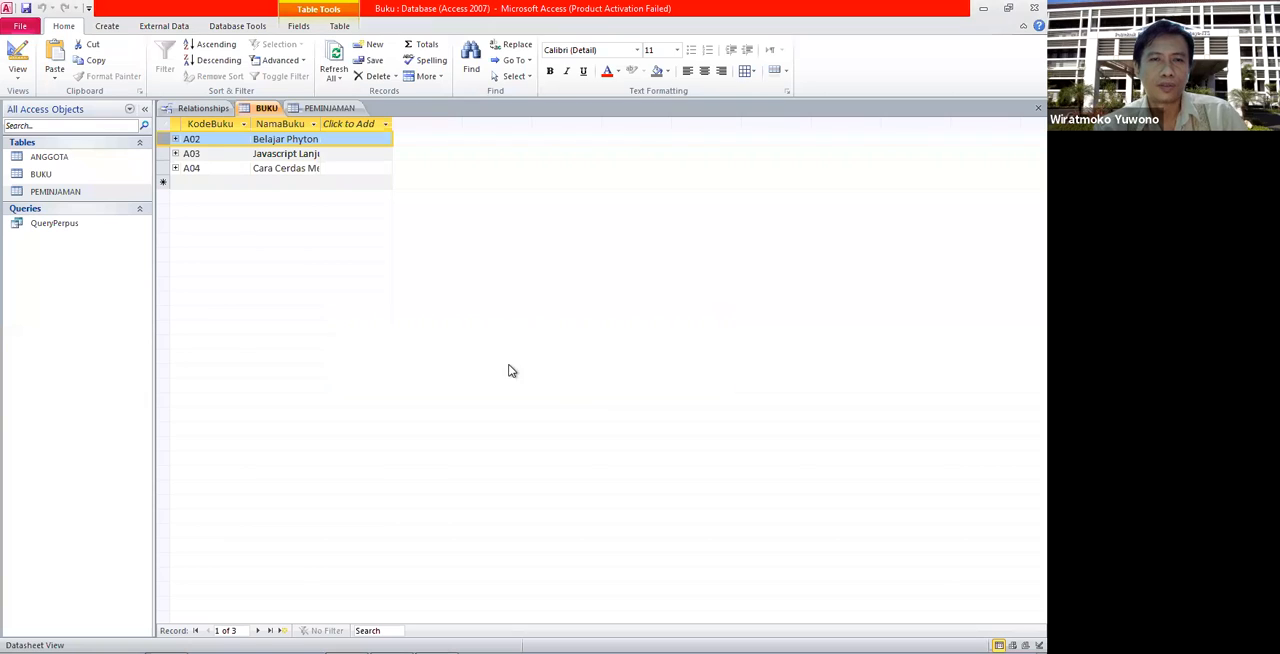
- Check the loans in PEMINJAMAN and add a BUKU record with KodeBuku A01 and NamaBuku Belajar Database
{"action": "left_click", "coordinate": [334, 108]}
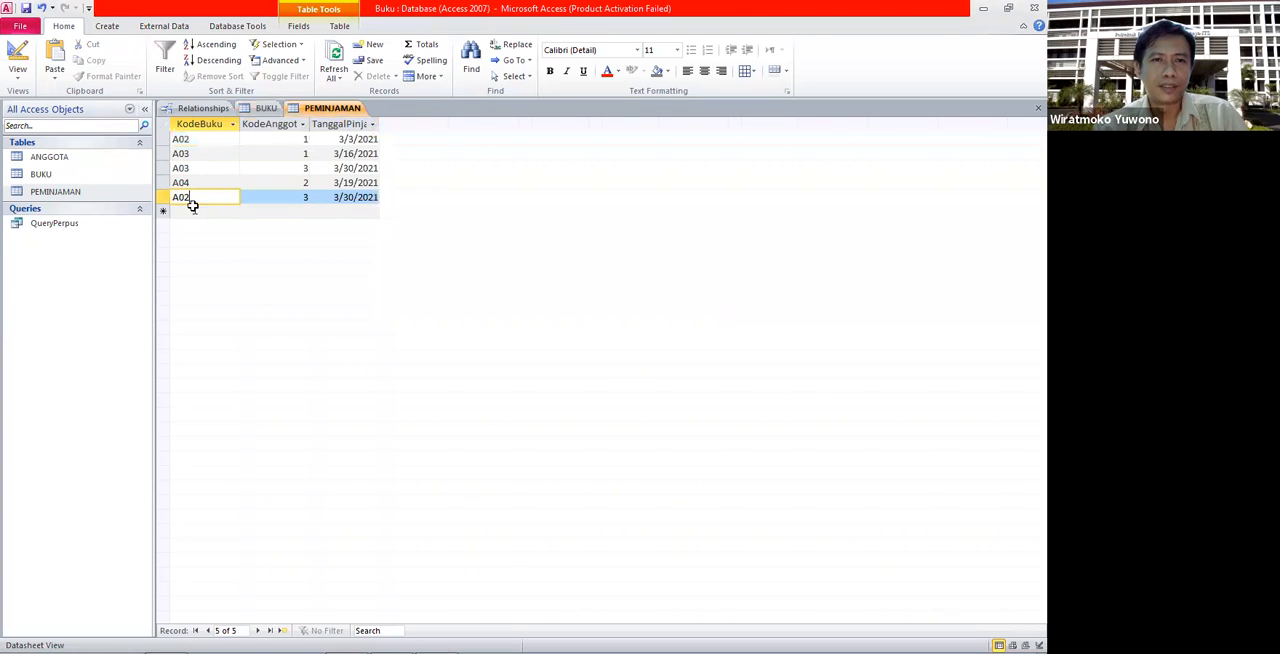
{"action": "left_click", "coordinate": [266, 108]}
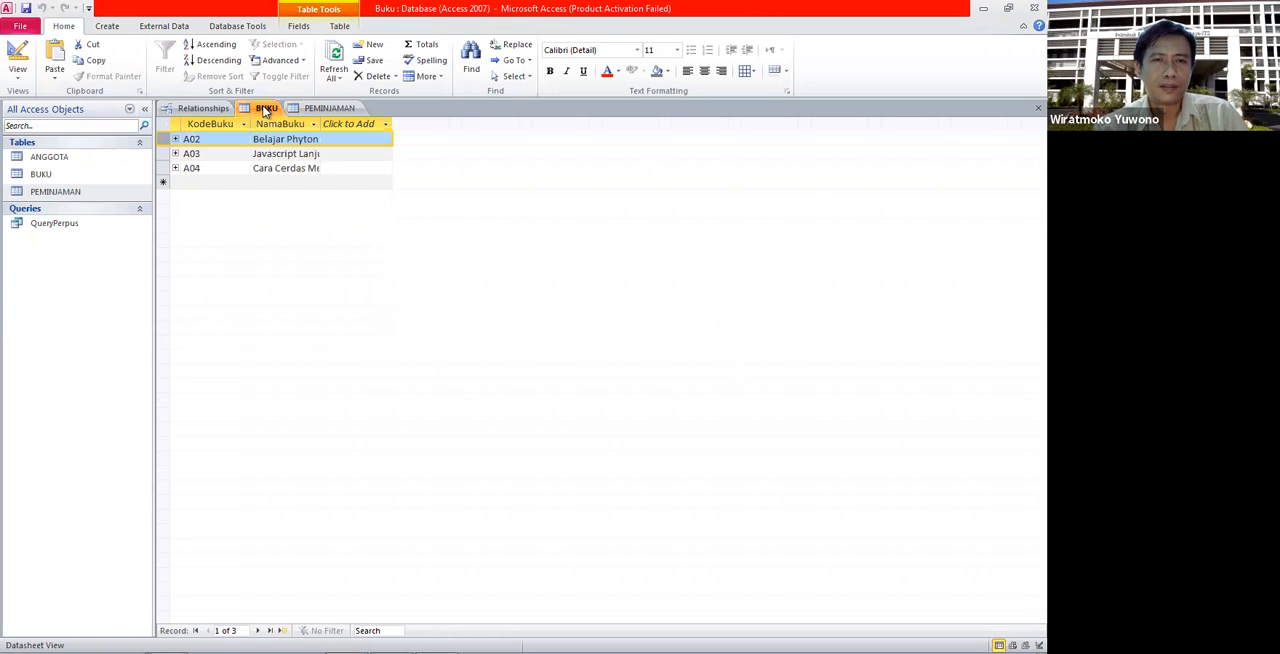
{"action": "left_click", "coordinate": [200, 183]}
{"action": "key", "text": "Caps_Lock"}
{"action": "type", "text": "A"}
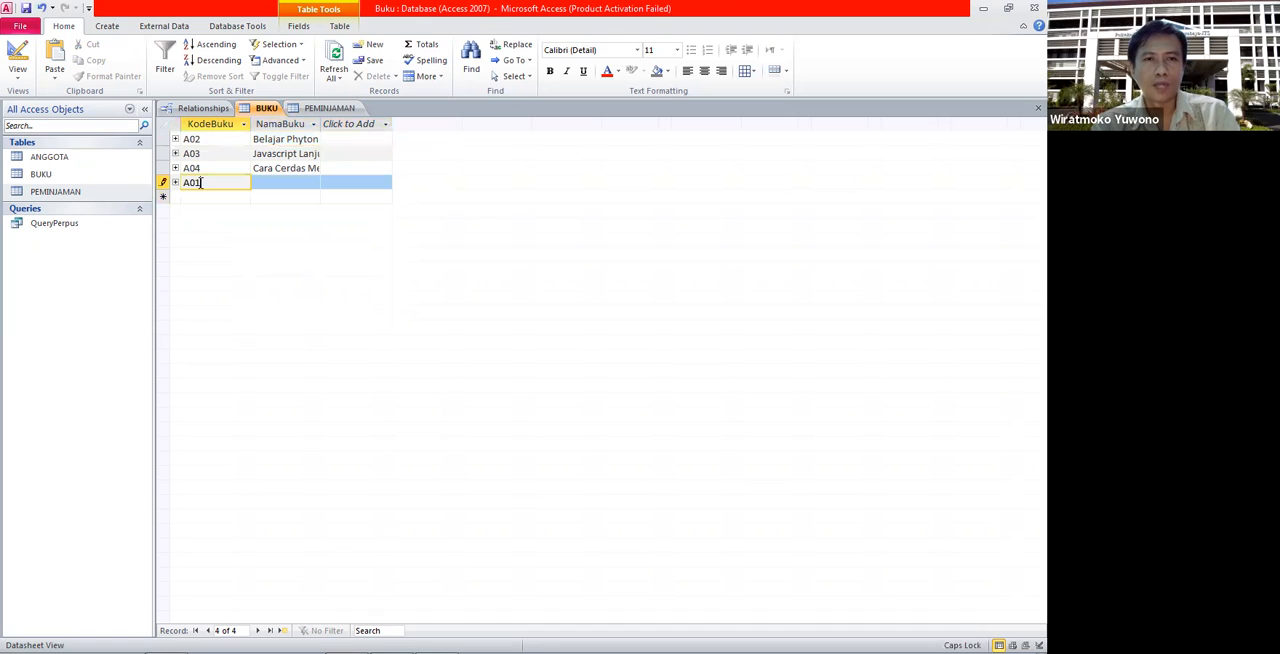
{"action": "type", "text": "01"}
{"action": "left_click", "coordinate": [266, 183]}
{"action": "type", "text": "Belajar Database"}
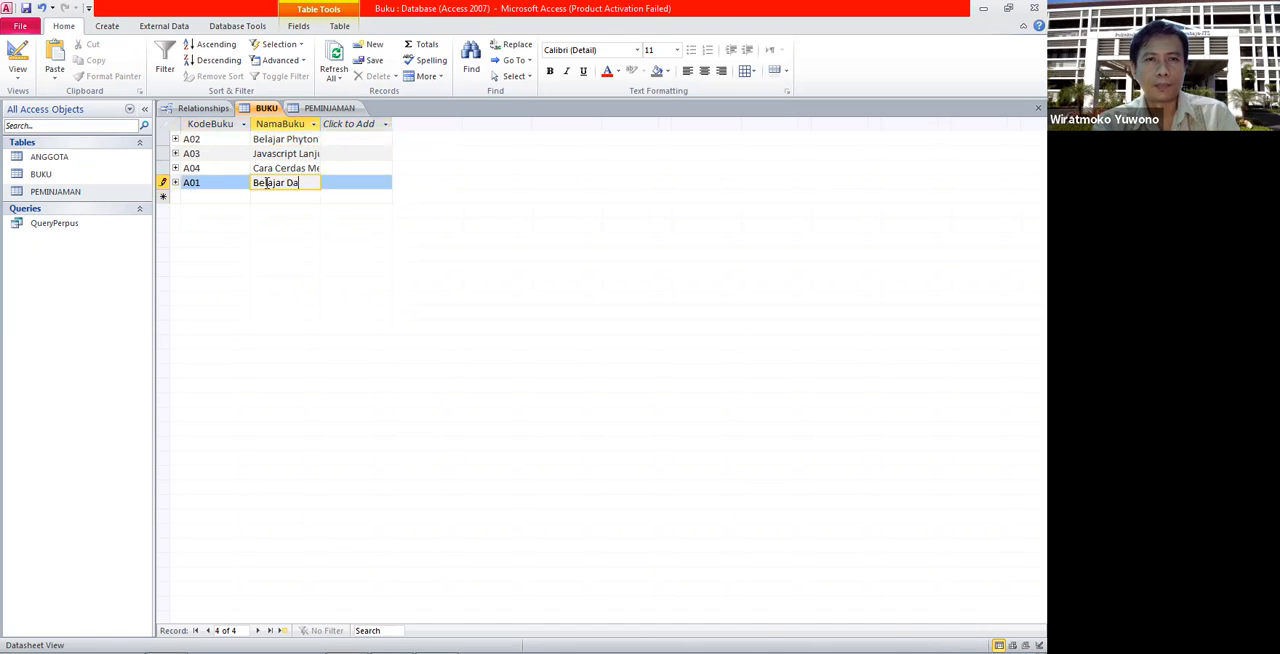
{"action": "key", "text": "Return"}
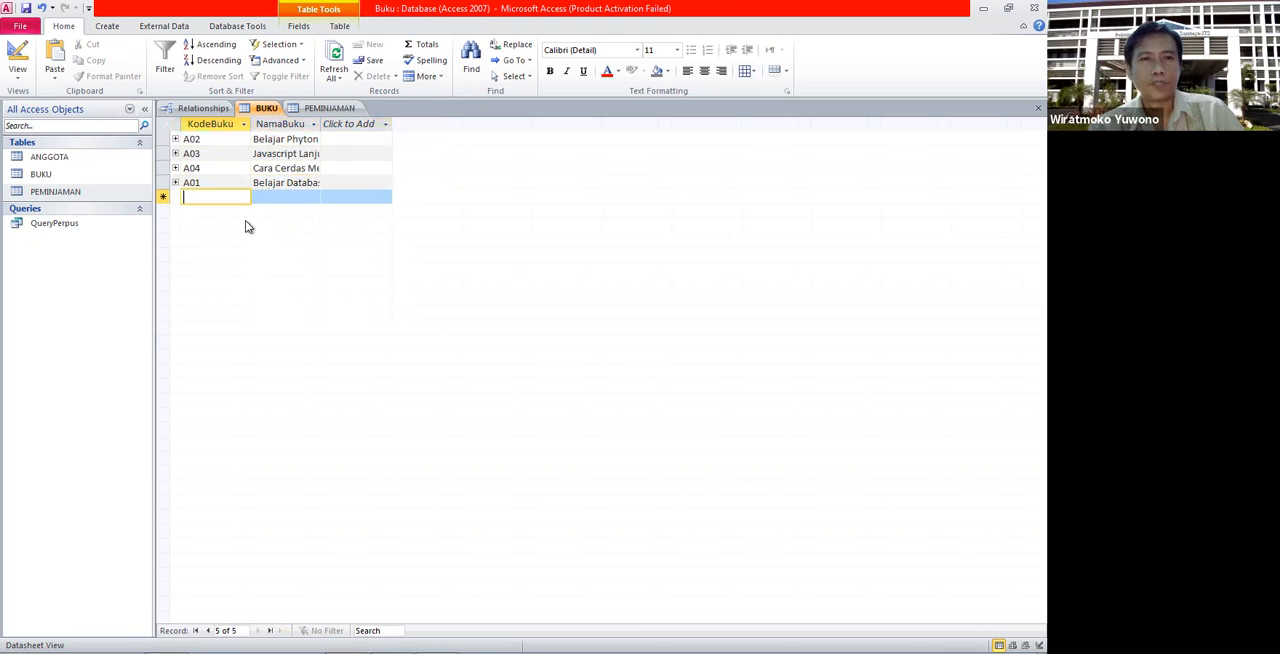
- Check PEMINJAMAN for loans of A01 and delete the A01 book record from the BUKU table
{"action": "left_click", "coordinate": [329, 108]}
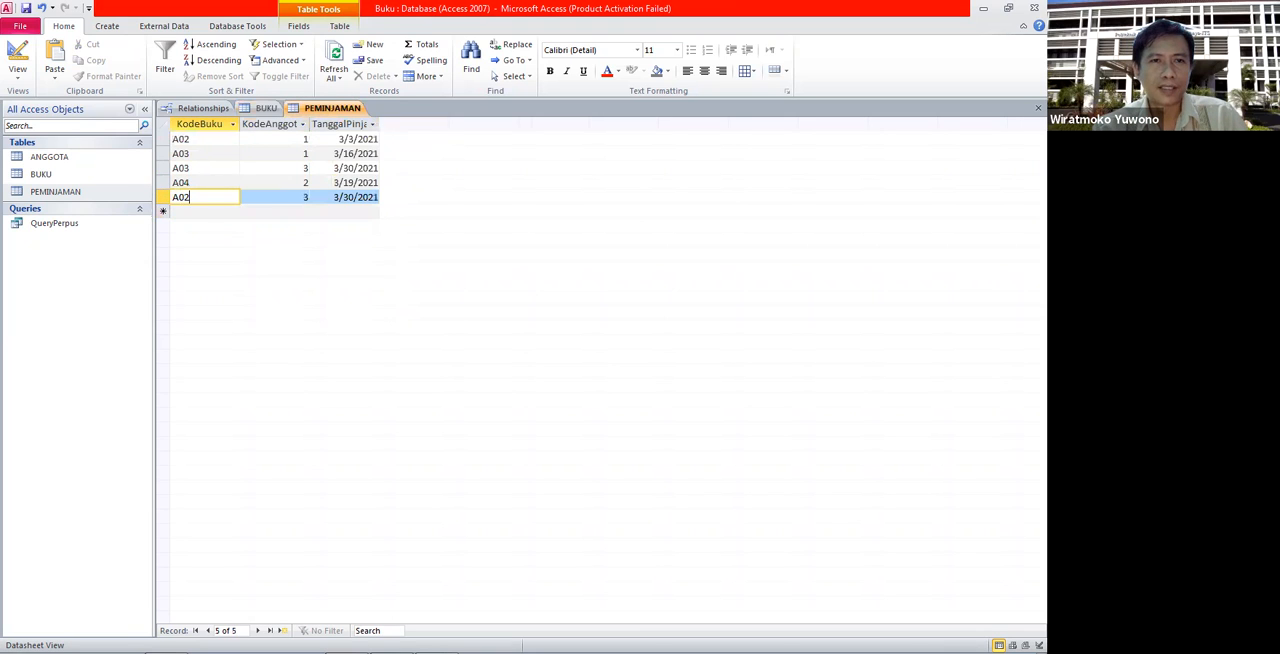
{"action": "left_click", "coordinate": [265, 108]}
{"action": "left_click", "coordinate": [165, 183]}
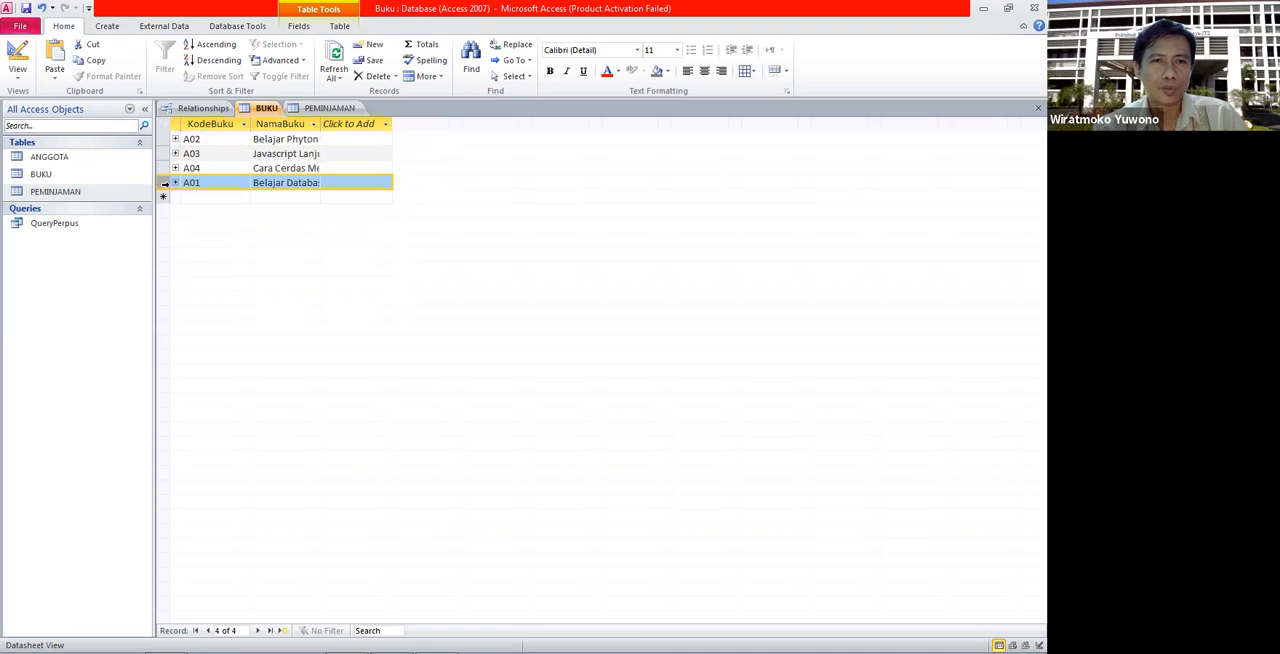
{"action": "right_click", "coordinate": [166, 186]}
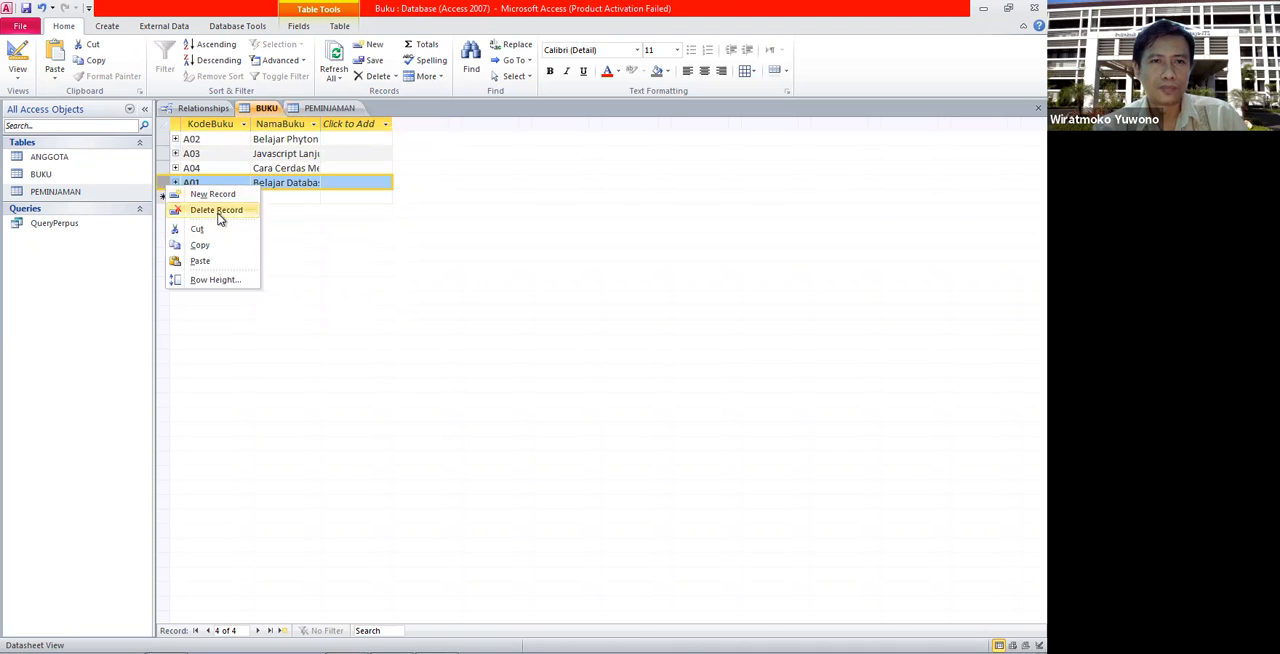
{"action": "left_click", "coordinate": [216, 210]}
{"action": "left_click", "coordinate": [491, 380]}
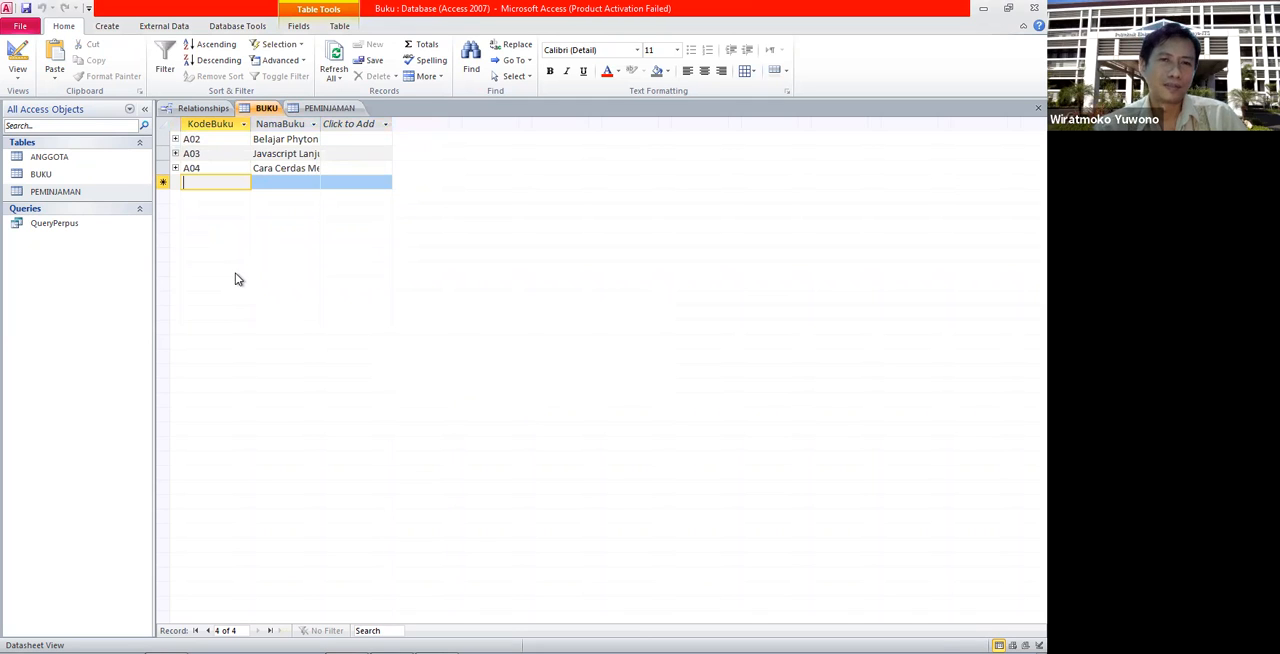
- Close the BUKU and PEMINJAMAN tables, leaving the relationship layout open
{"action": "left_click", "coordinate": [296, 108]}
{"action": "left_click", "coordinate": [266, 108]}
{"action": "right_click", "coordinate": [268, 110]}
{"action": "left_click", "coordinate": [299, 132]}
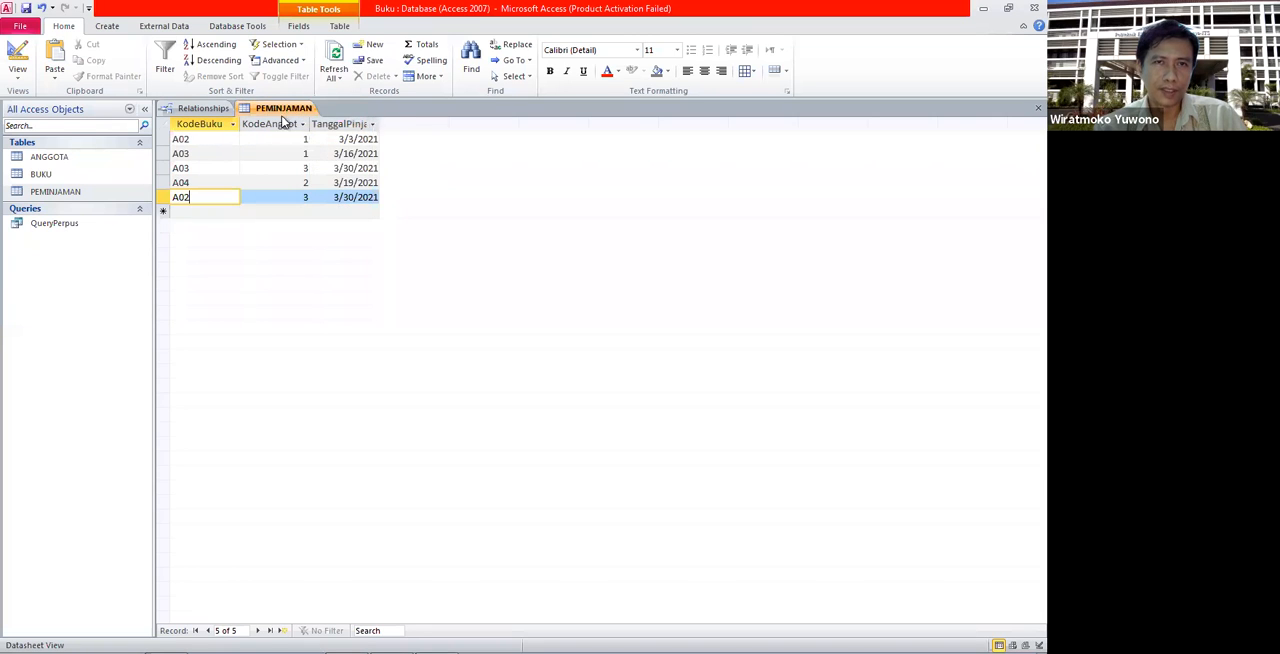
{"action": "right_click", "coordinate": [283, 110]}
{"action": "left_click", "coordinate": [297, 133]}
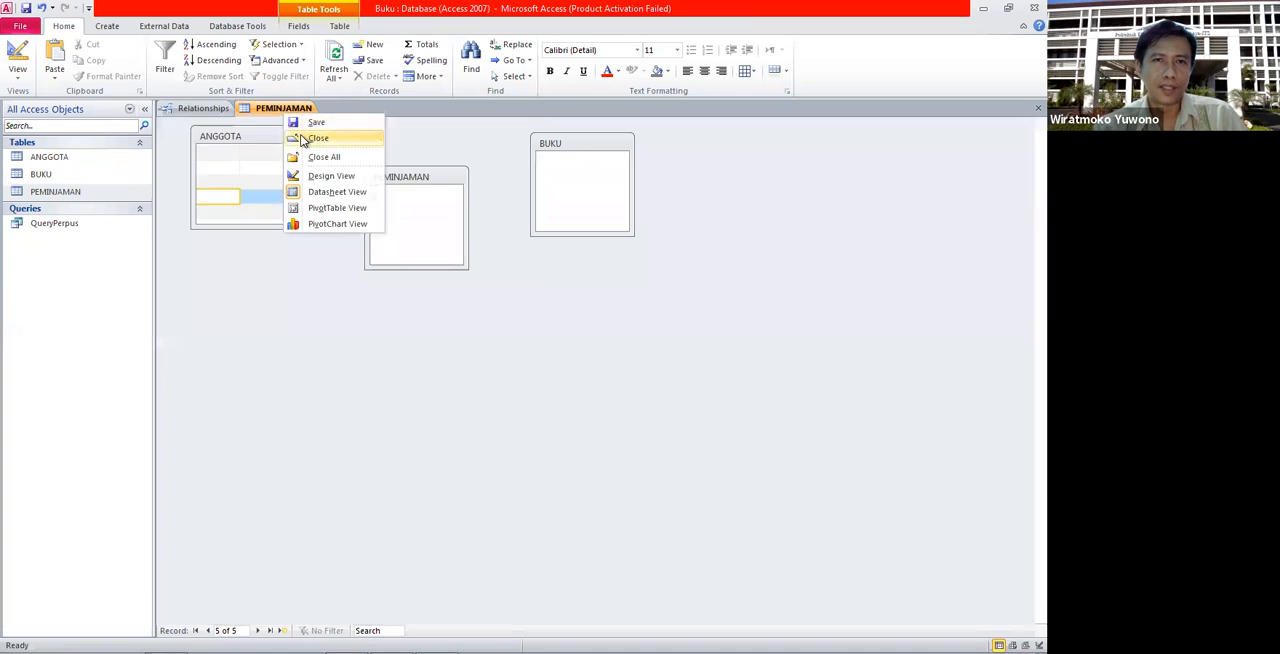
- Edit the KodeBuku relationship between BUKU and PEMINJAMAN to enable Cascade Update Related Fields, keeping referential integrity enforced
{"action": "left_click", "coordinate": [501, 172]}
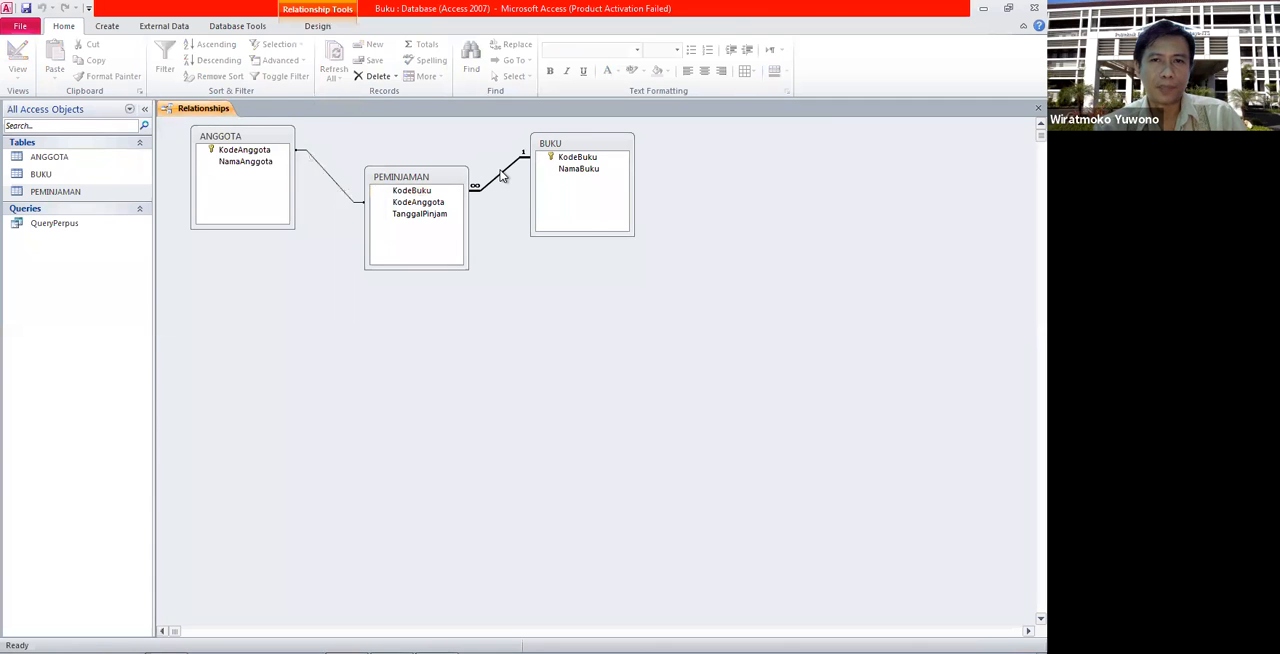
{"action": "double_click", "coordinate": [503, 176]}
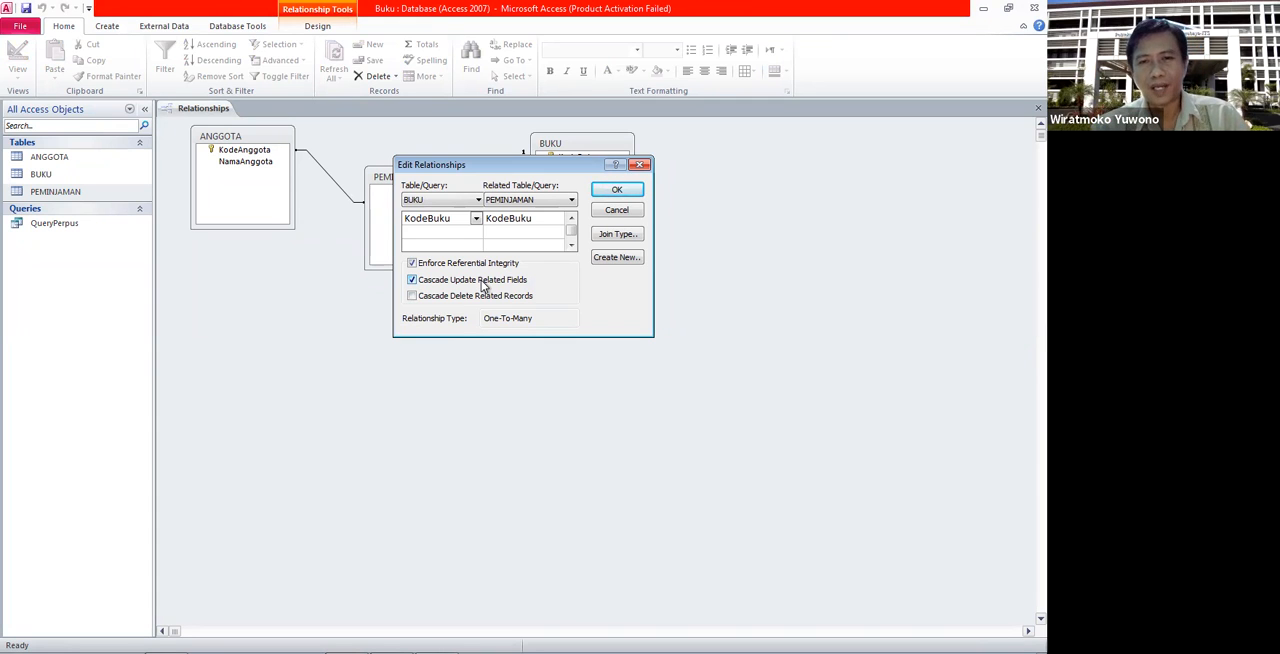
{"action": "left_click", "coordinate": [618, 190]}
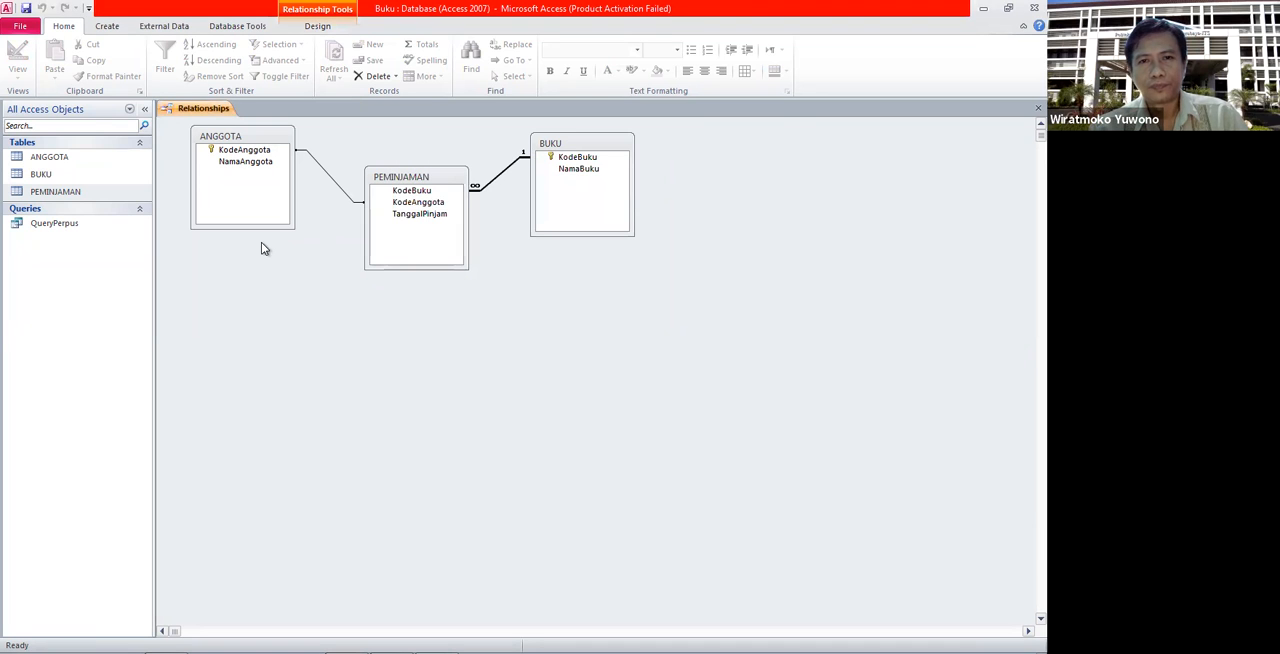
- Reopen the BUKU and PEMINJAMAN tables and go to the KodeBuku value of the first loan record
{"action": "double_click", "coordinate": [62, 177]}
{"action": "double_click", "coordinate": [62, 189]}
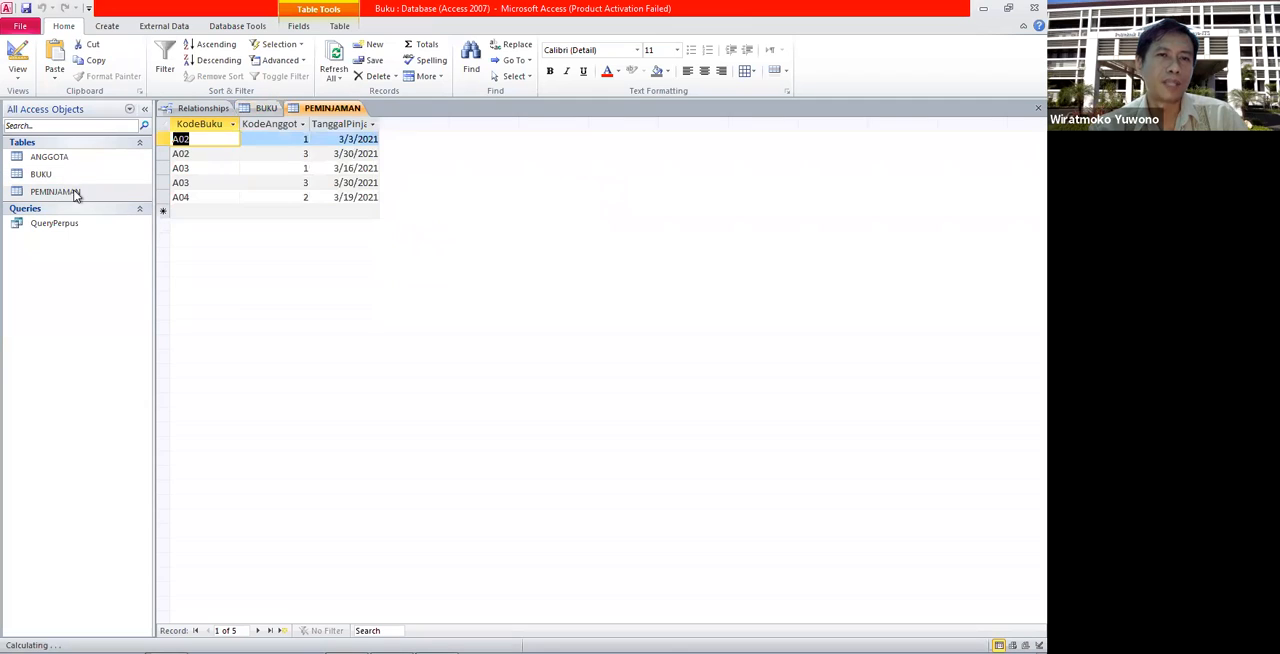
{"action": "left_click", "coordinate": [211, 138]}
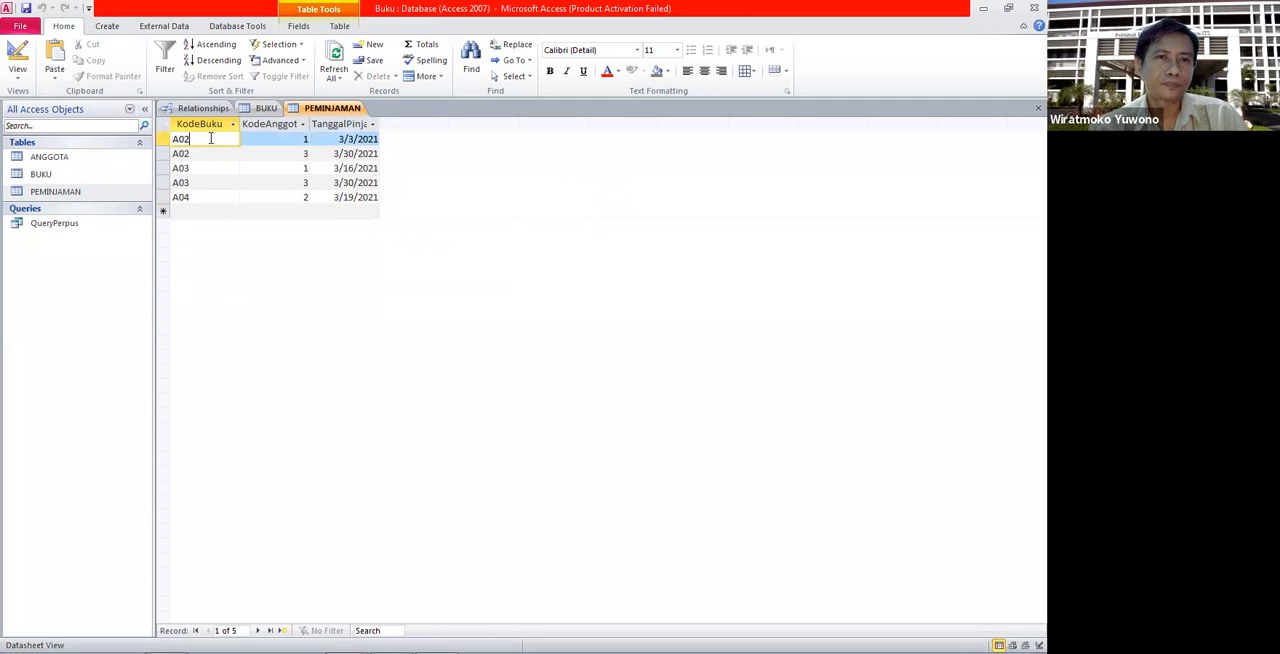
- Change the KodeBuku of the Belajar Phyton record in BUKU to A01 and check the matching loan records in PEMINJAMAN
{"action": "left_click", "coordinate": [262, 107]}
{"action": "left_click", "coordinate": [217, 139]}
{"action": "key", "text": "BackSpace"}
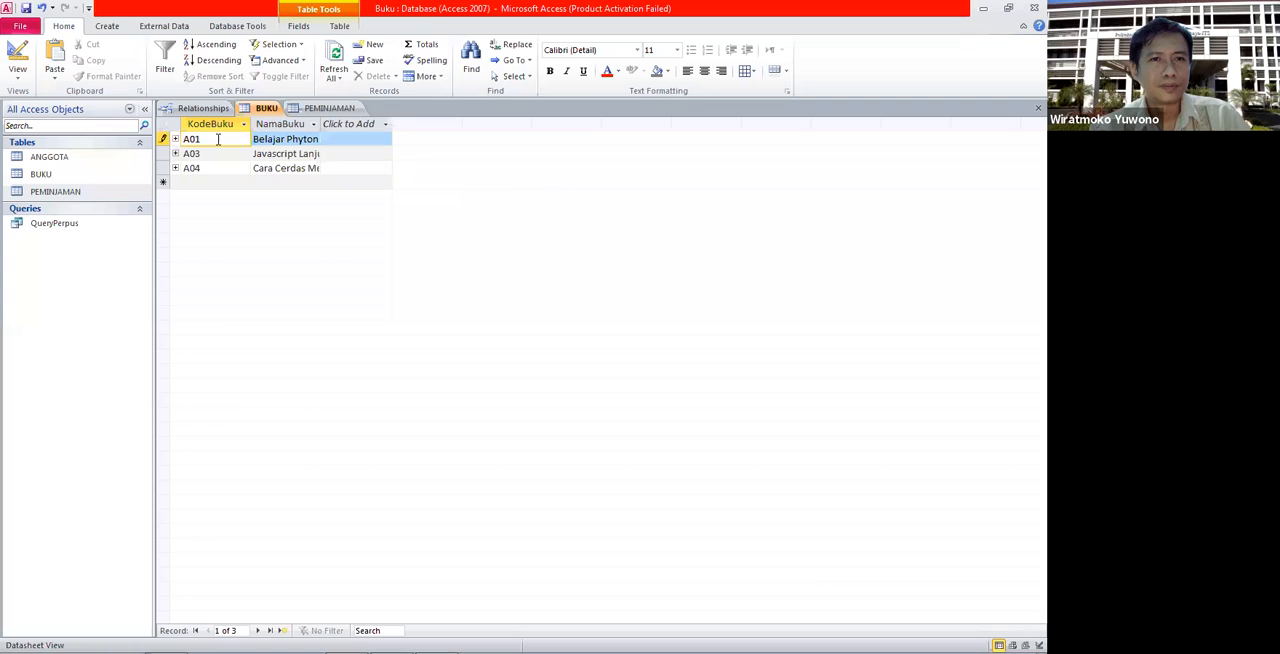
{"action": "left_click", "coordinate": [213, 181]}
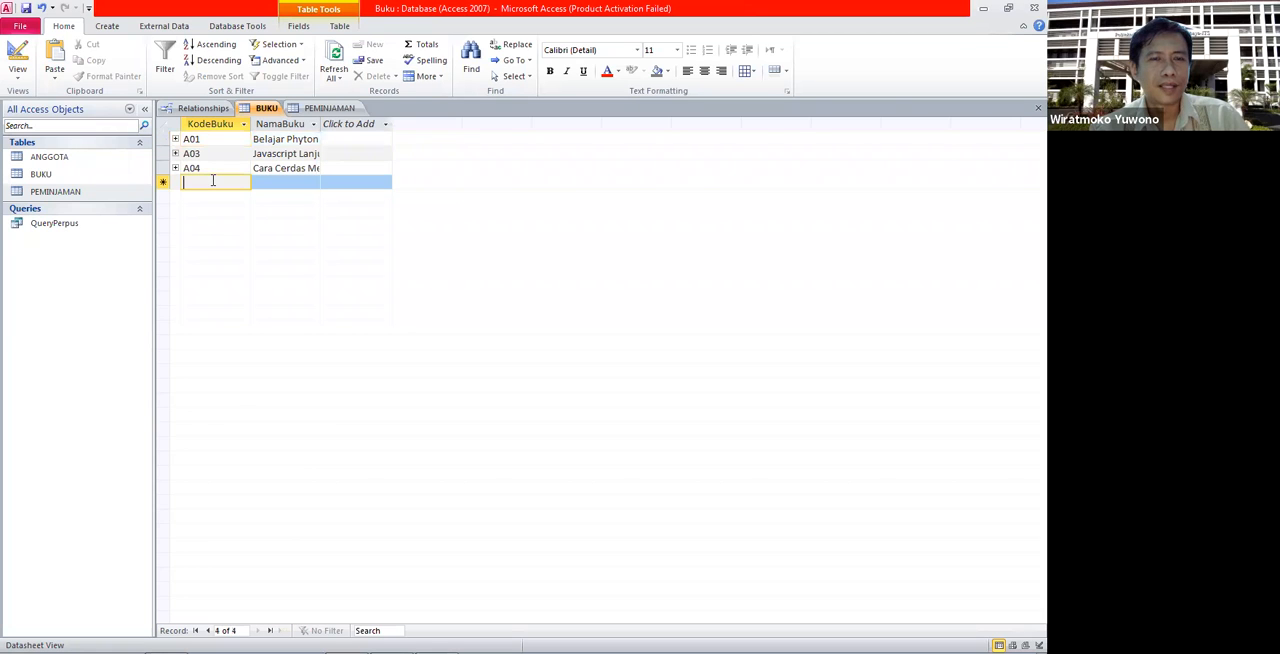
{"action": "left_click", "coordinate": [315, 110]}
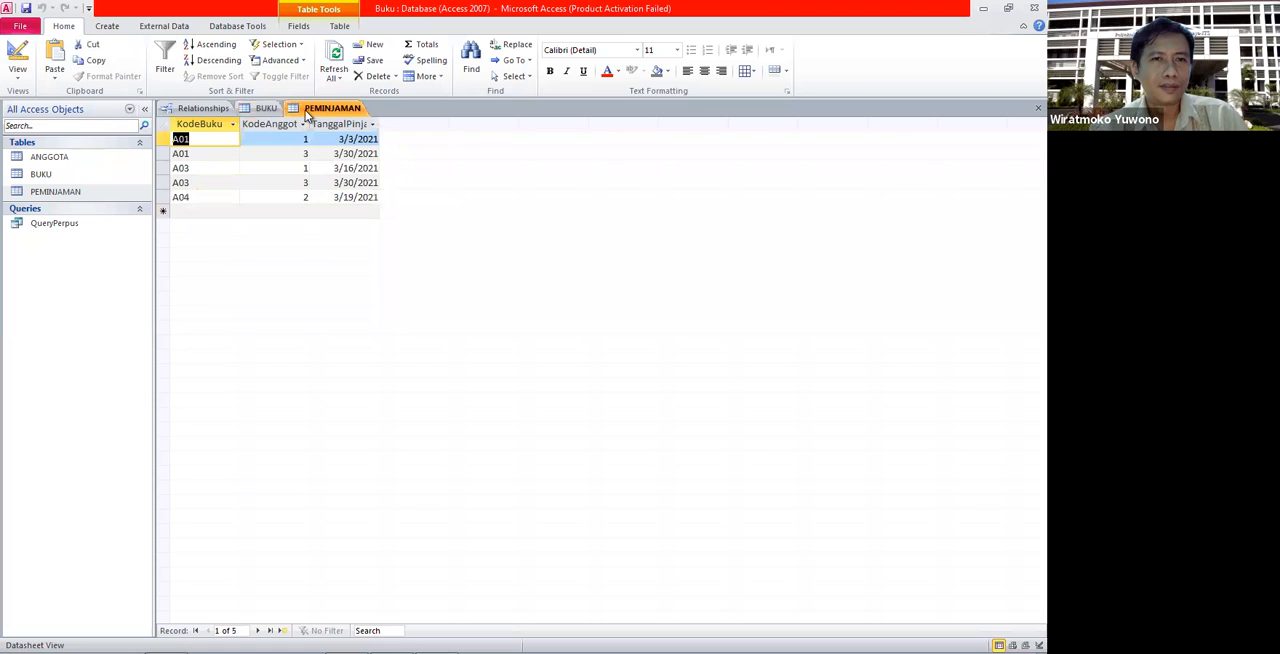
{"action": "left_click", "coordinate": [198, 153]}
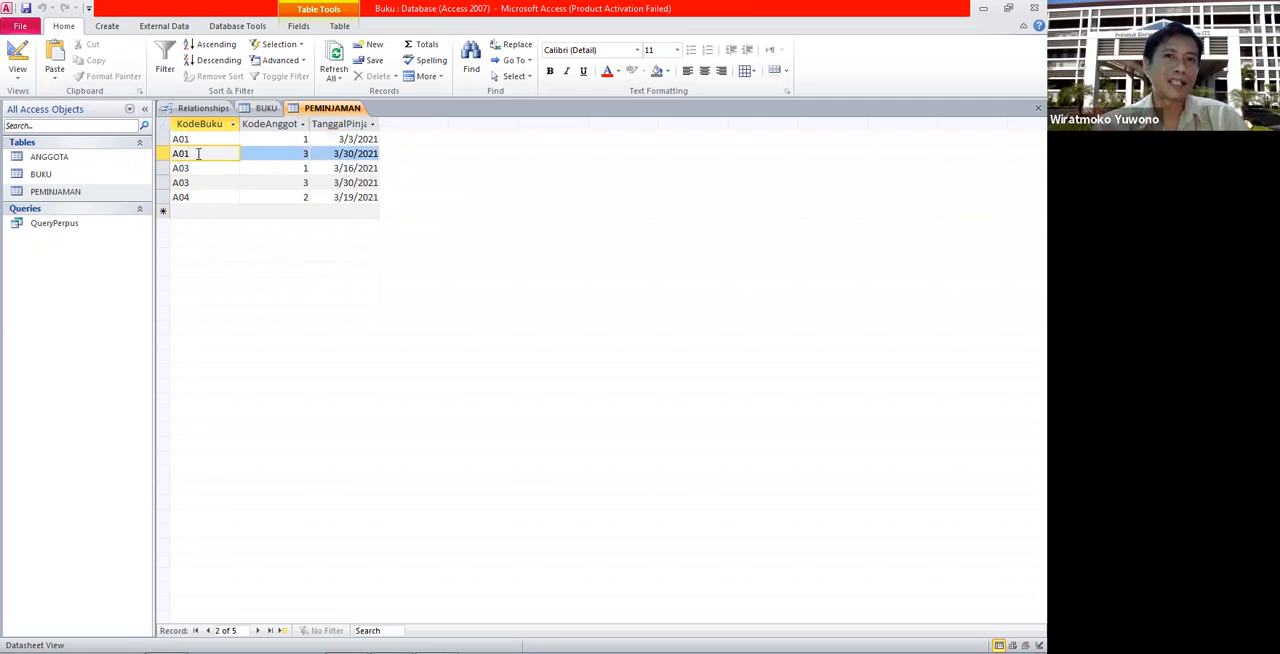
{"action": "left_click", "coordinate": [265, 108]}
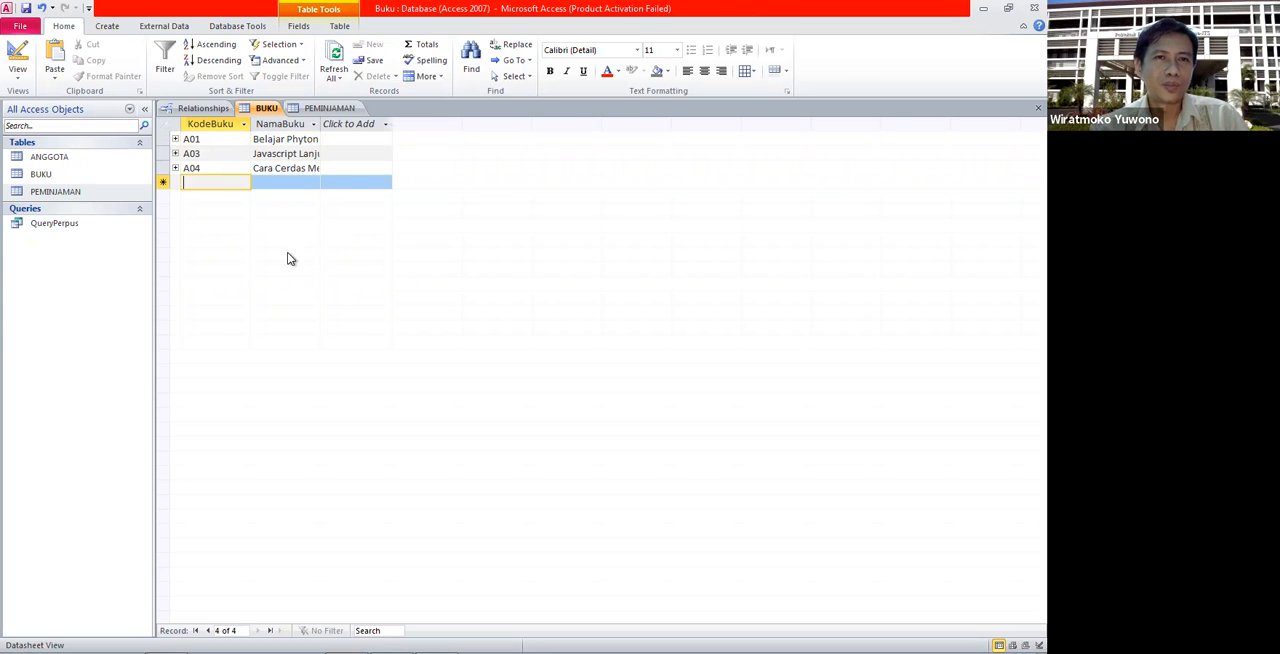
- Try to change the KodeBuku of the first PEMINJAMAN record to A02, and discard the edit
{"action": "left_click", "coordinate": [322, 107]}
{"action": "left_click", "coordinate": [204, 140]}
{"action": "key", "text": "BackSpace"}
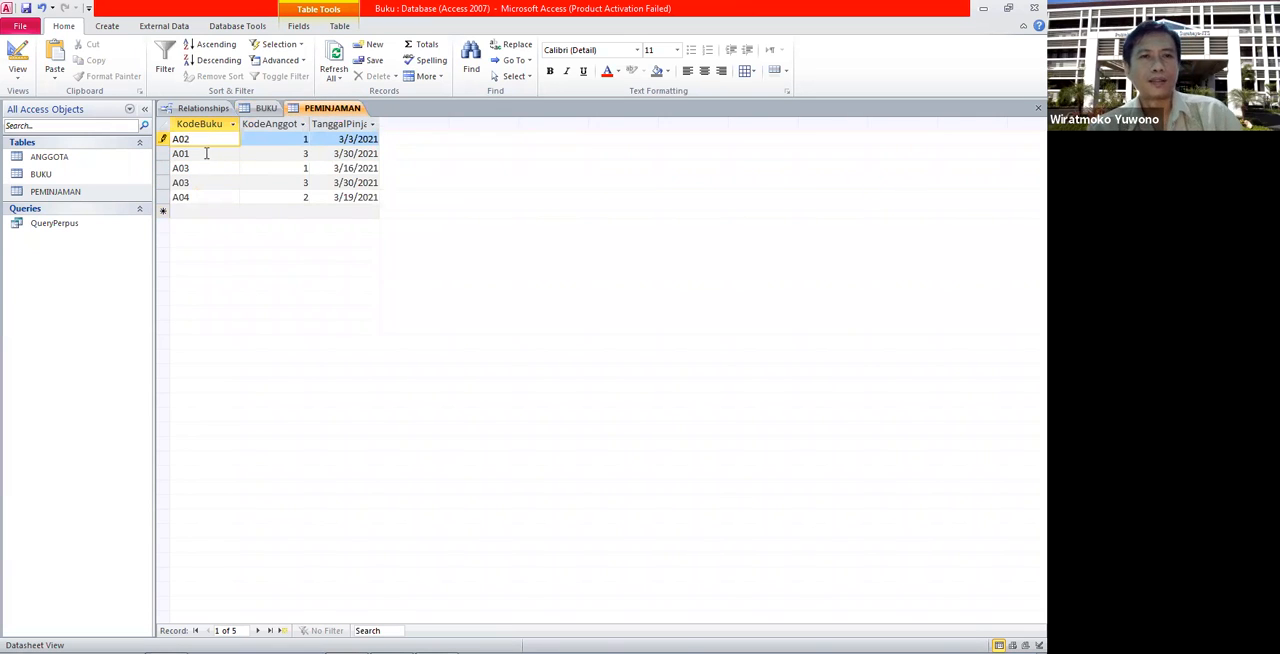
{"action": "type", "text": "2"}
{"action": "left_click", "coordinate": [207, 153]}
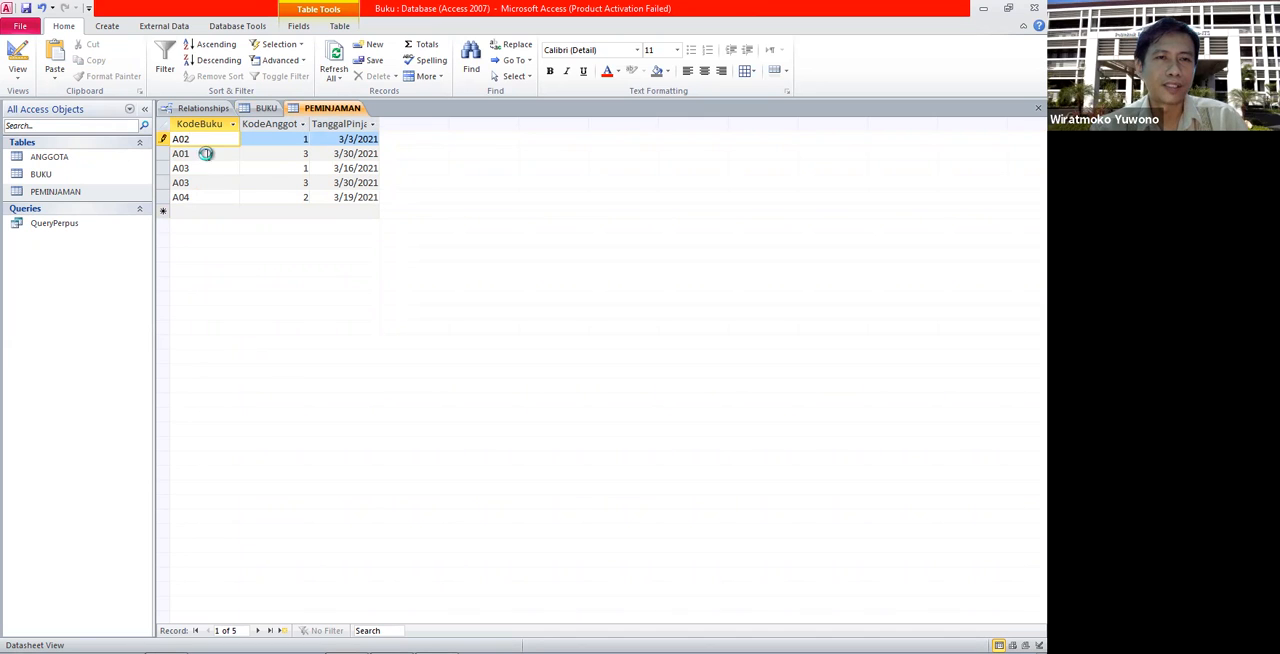
{"action": "left_click", "coordinate": [498, 371]}
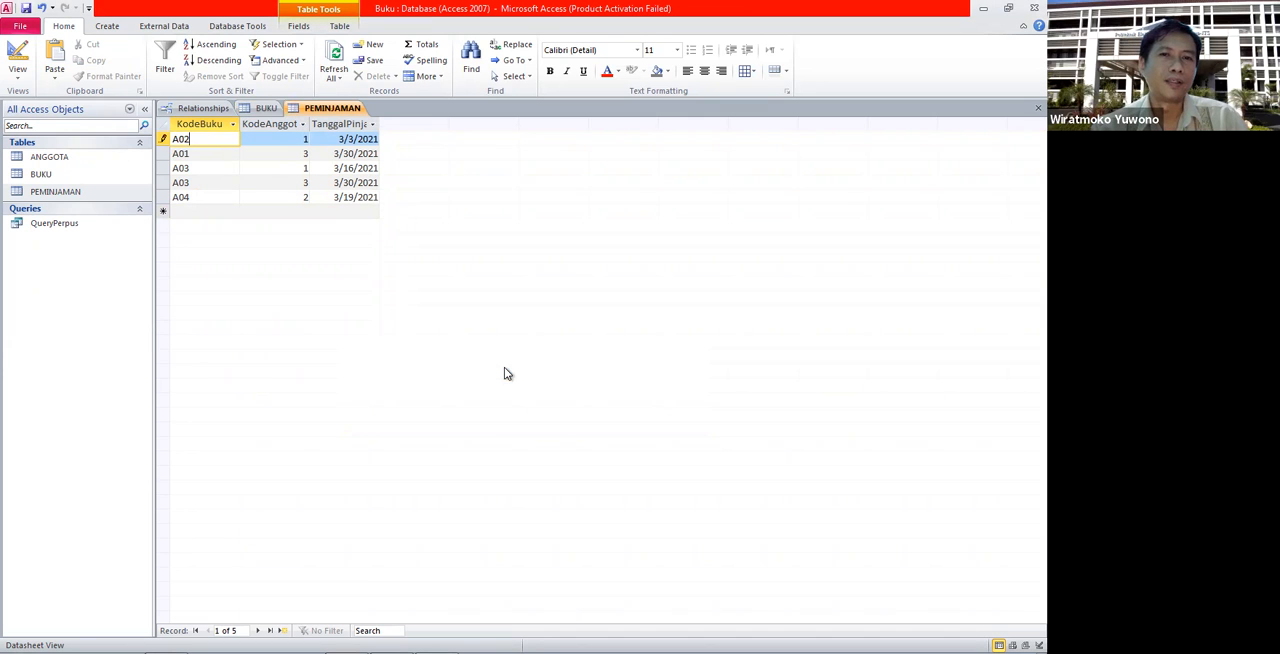
{"action": "key", "text": "Escape"}
{"action": "left_click", "coordinate": [206, 155]}
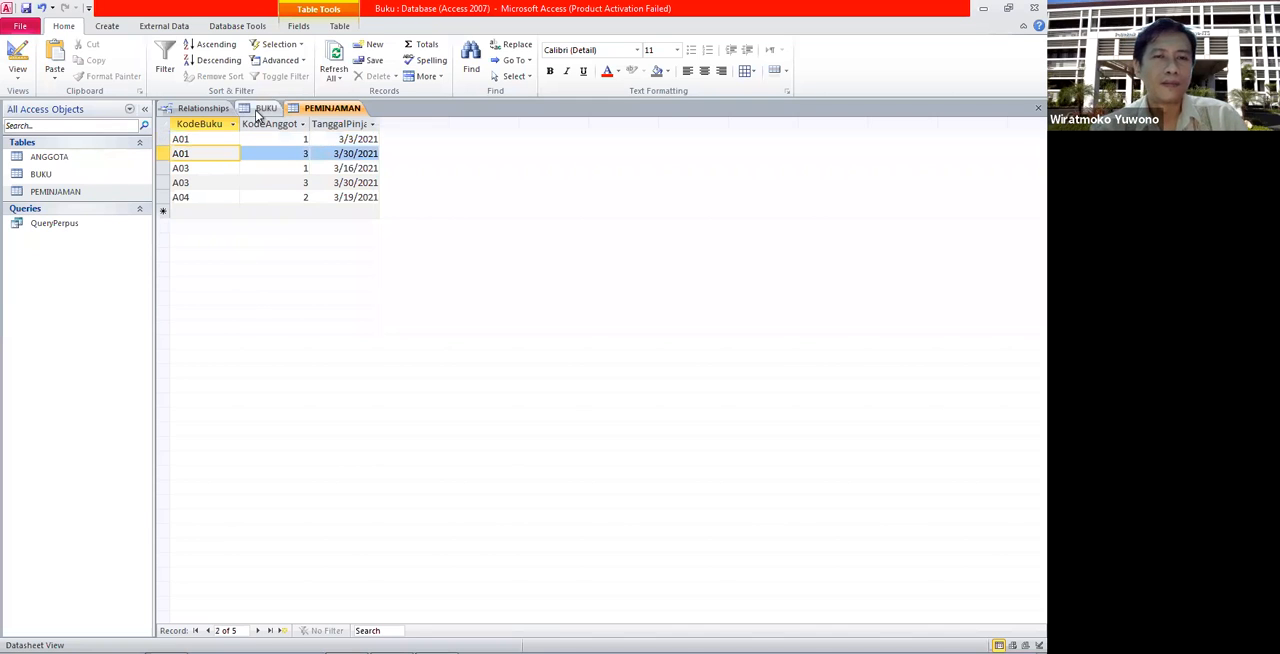
- Try to delete the A01 Belajar Phyton record from the BUKU table
{"action": "left_click", "coordinate": [262, 109]}
{"action": "left_click", "coordinate": [207, 142]}
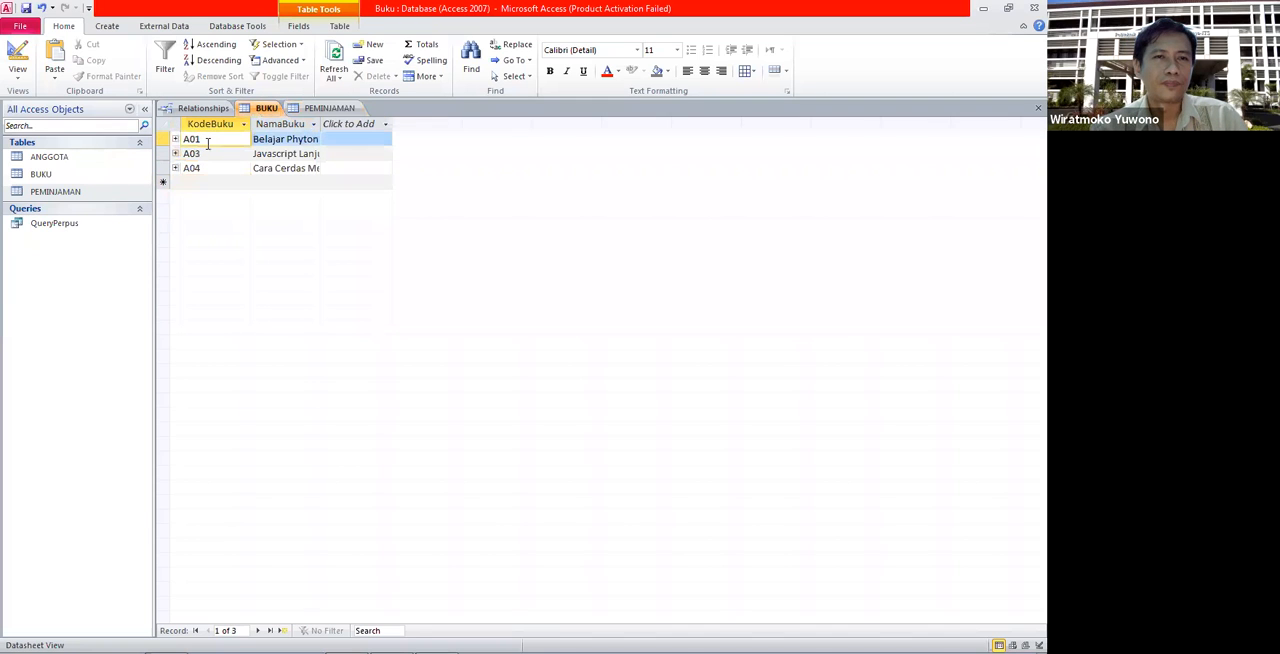
{"action": "left_click", "coordinate": [165, 139]}
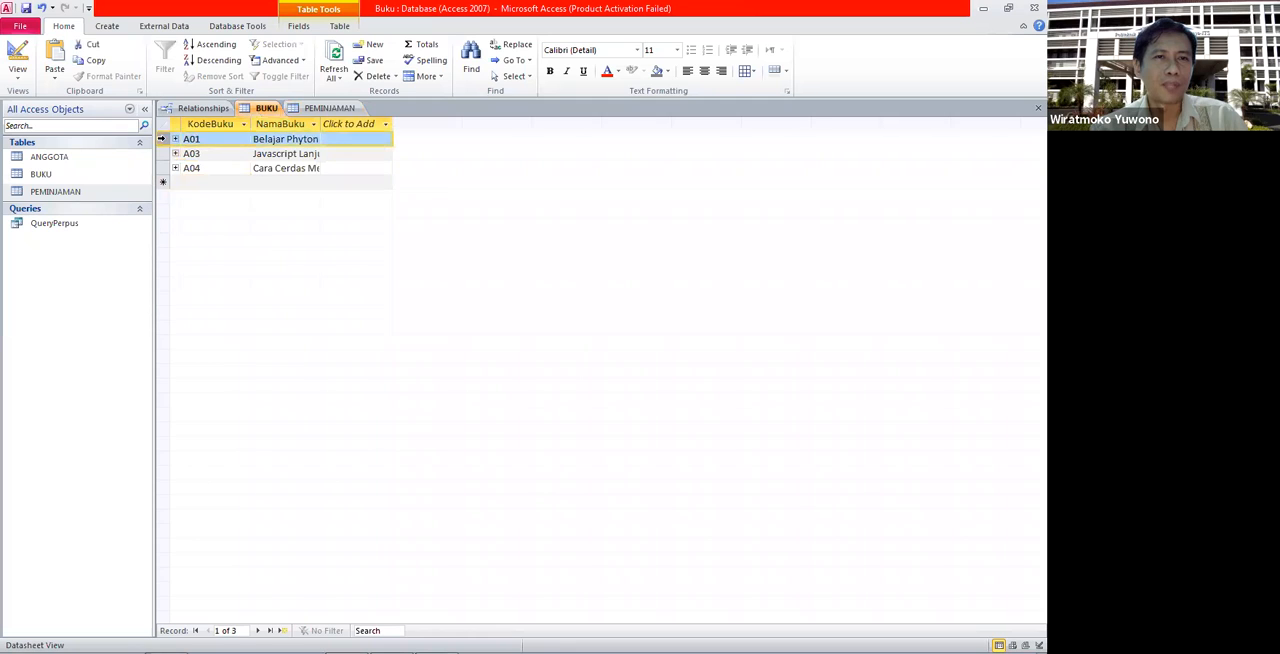
{"action": "right_click", "coordinate": [165, 140]}
{"action": "left_click", "coordinate": [236, 164]}
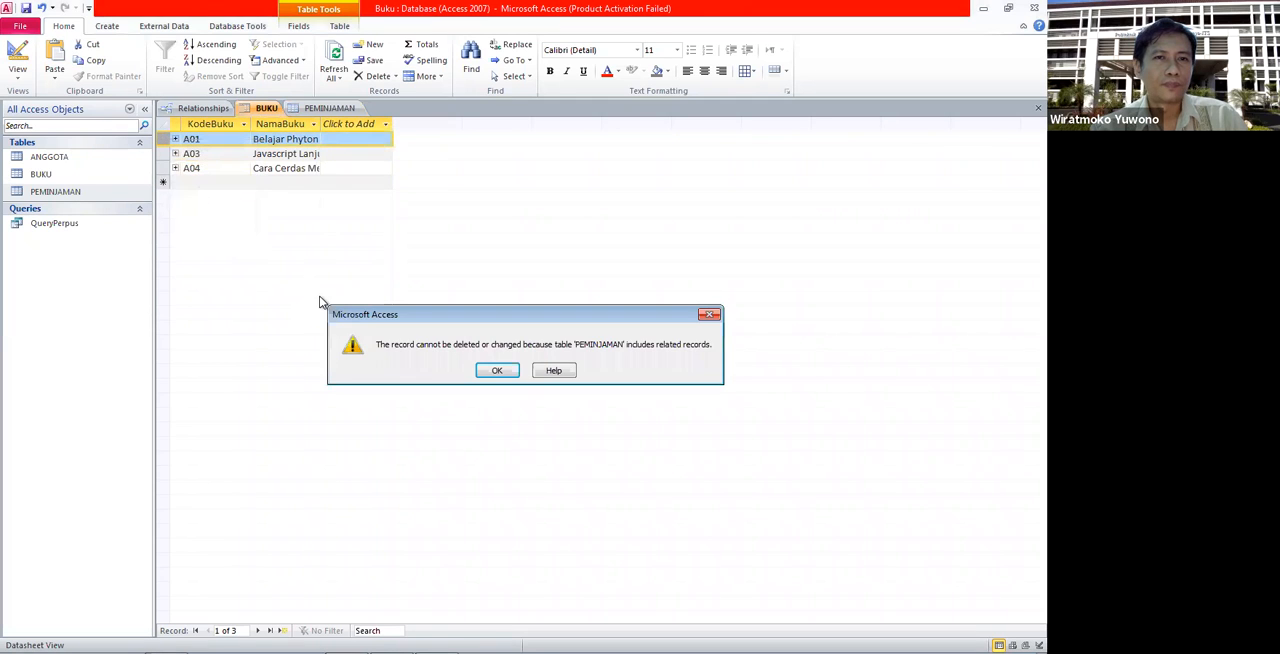
{"action": "left_click", "coordinate": [496, 371]}
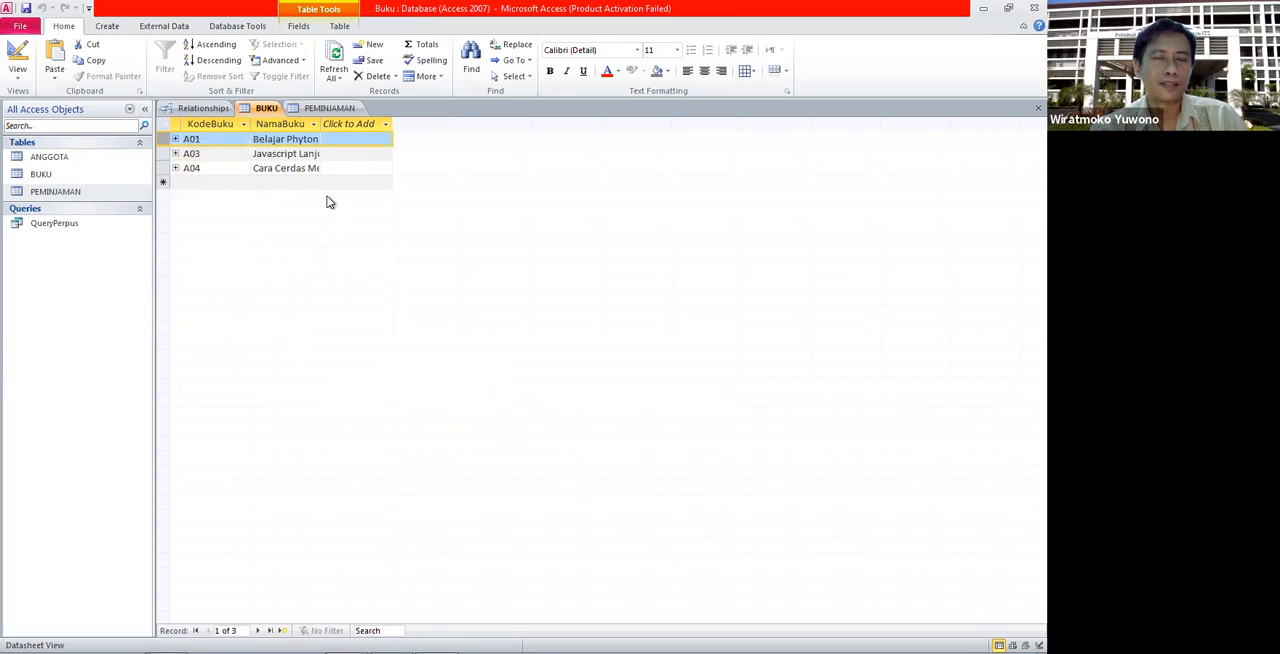
- Close the BUKU and PEMINJAMAN tables to return to the relationship layout
{"action": "right_click", "coordinate": [268, 119]}
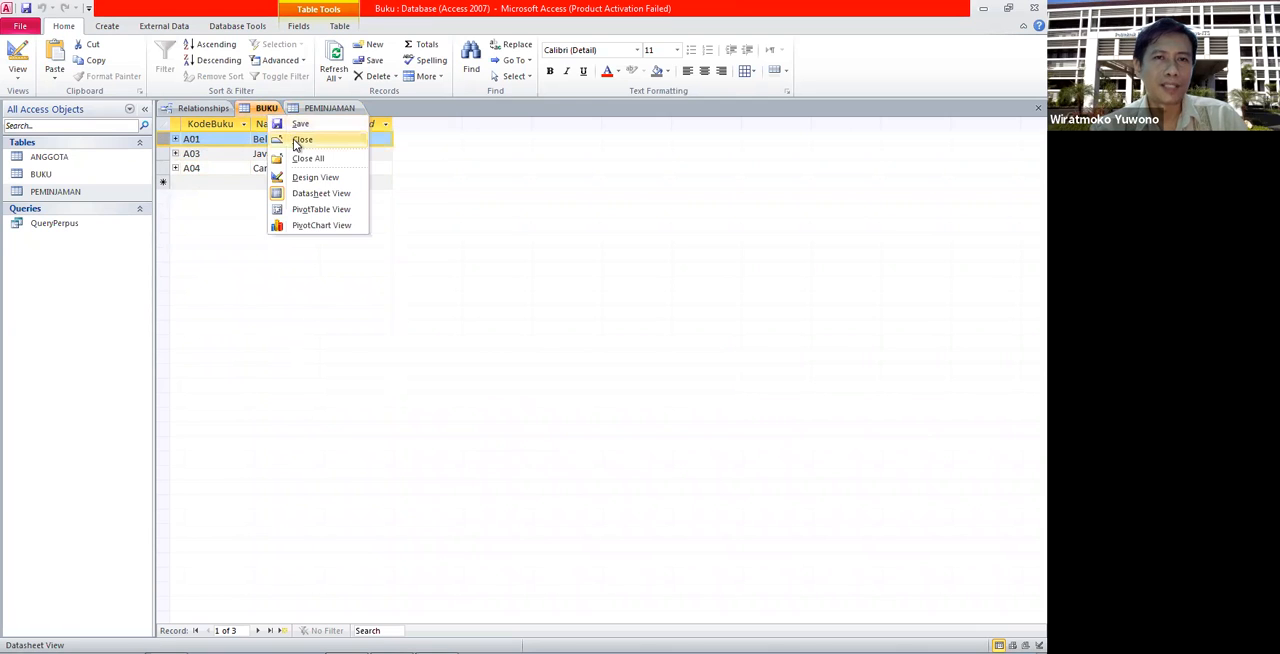
{"action": "left_click", "coordinate": [285, 138]}
{"action": "right_click", "coordinate": [262, 118]}
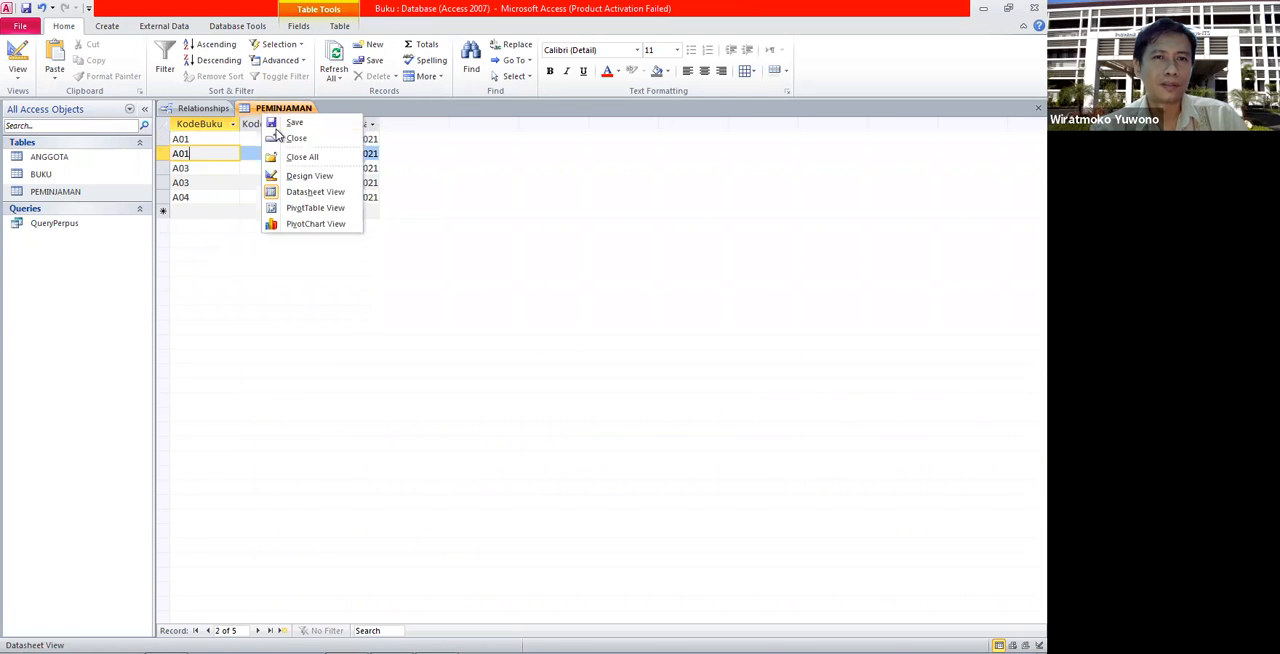
{"action": "left_click", "coordinate": [283, 136]}
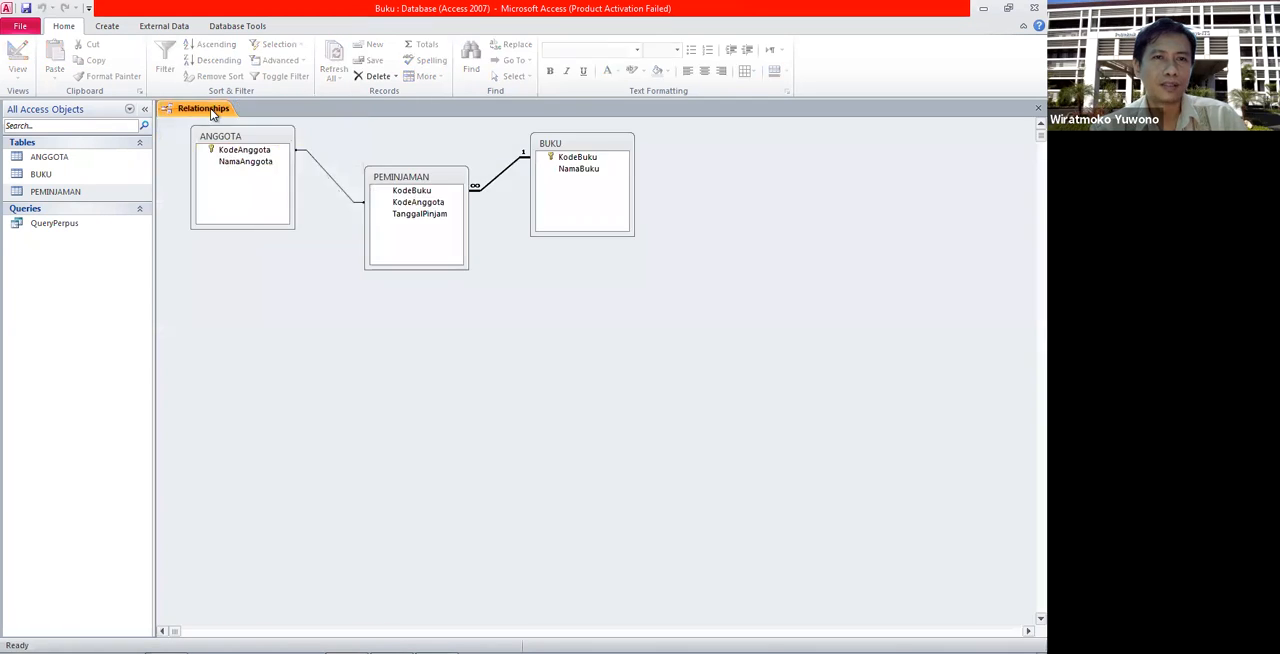
- Enable Cascade Delete Related Records on the KodeBuku relationship between BUKU and PEMINJAMAN
{"action": "double_click", "coordinate": [500, 181]}
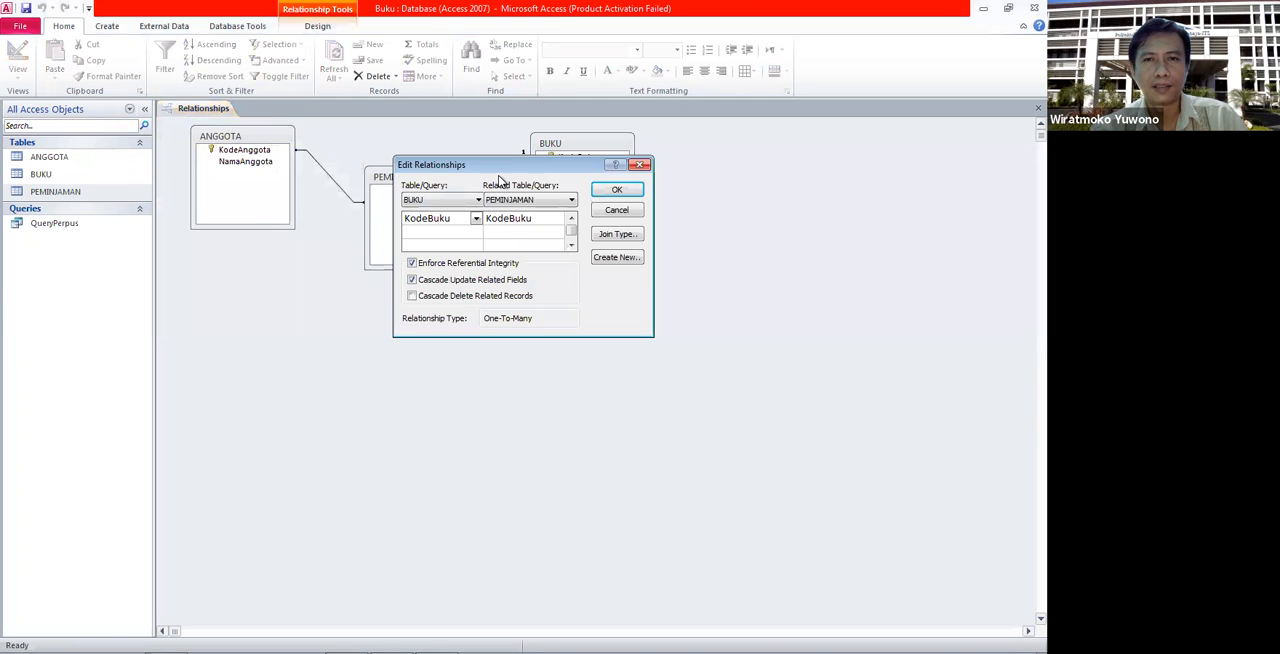
{"action": "left_click", "coordinate": [446, 304]}
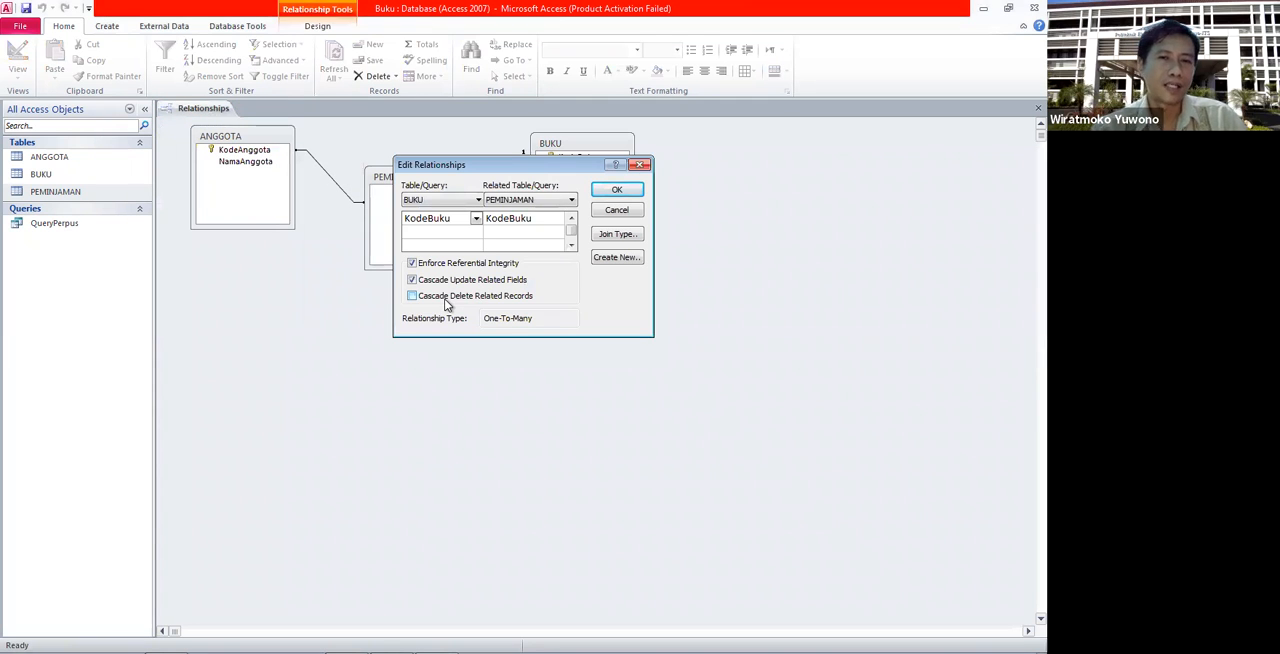
{"action": "left_click", "coordinate": [616, 189]}
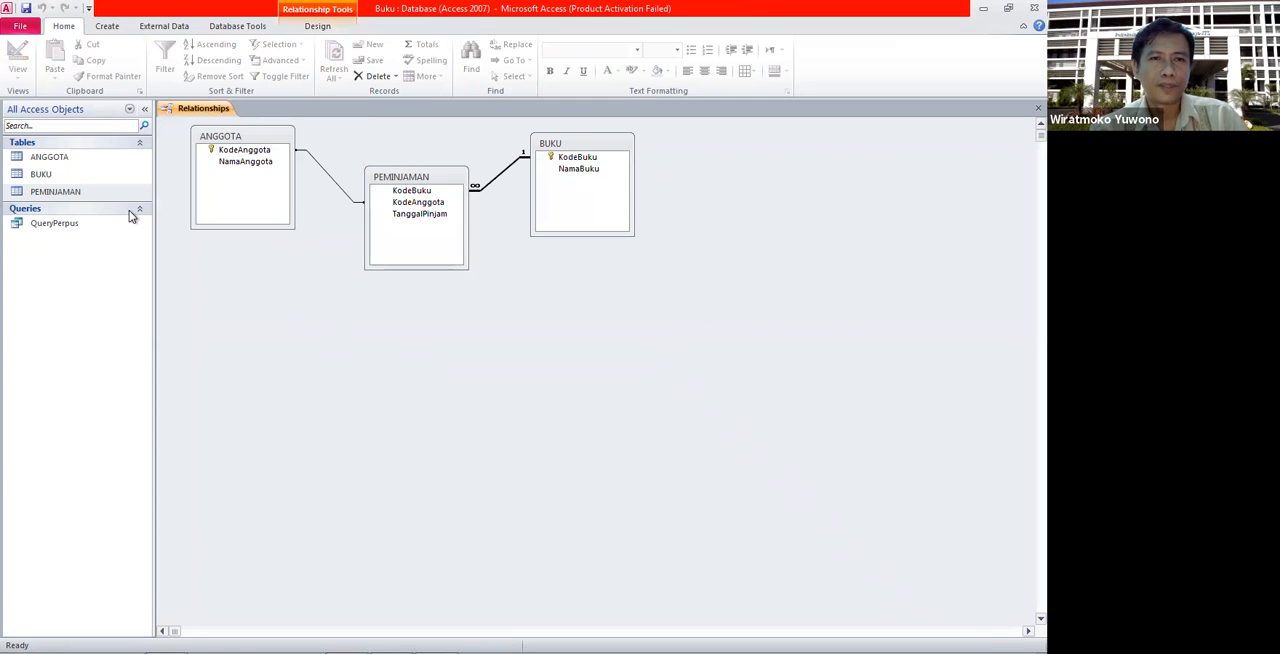
- Reopen the BUKU and PEMINJAMAN tables and show the BUKU records
{"action": "double_click", "coordinate": [42, 174]}
{"action": "double_click", "coordinate": [60, 191]}
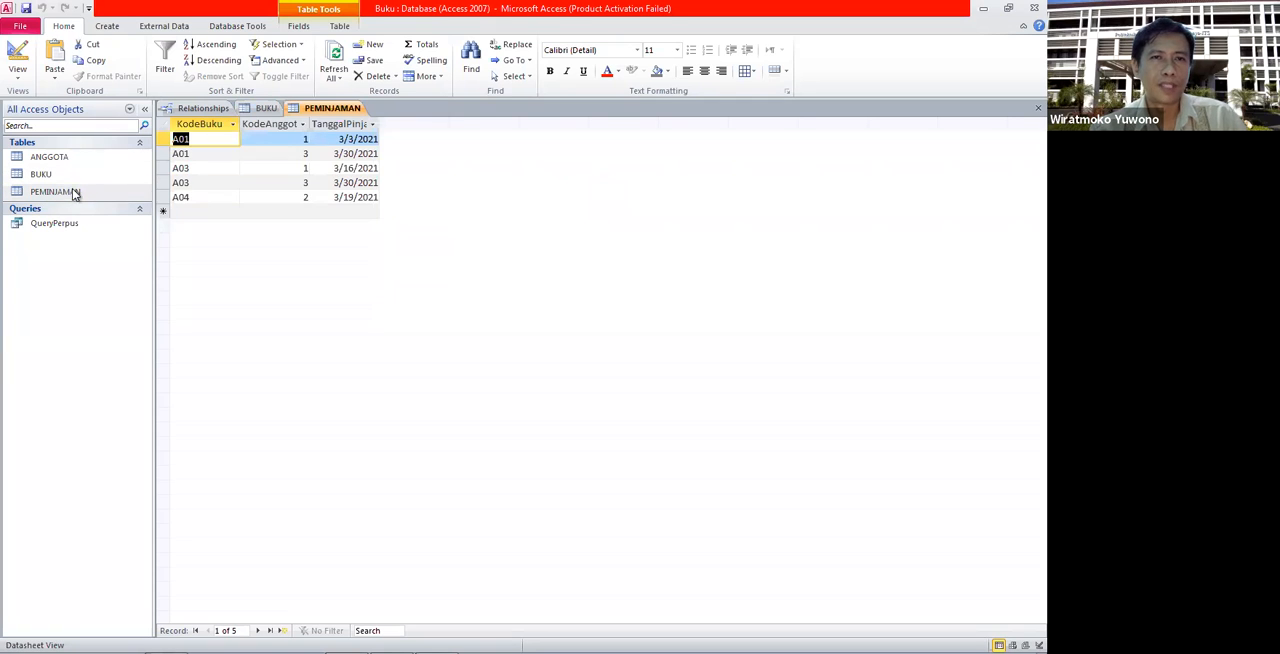
{"action": "left_click", "coordinate": [262, 110]}
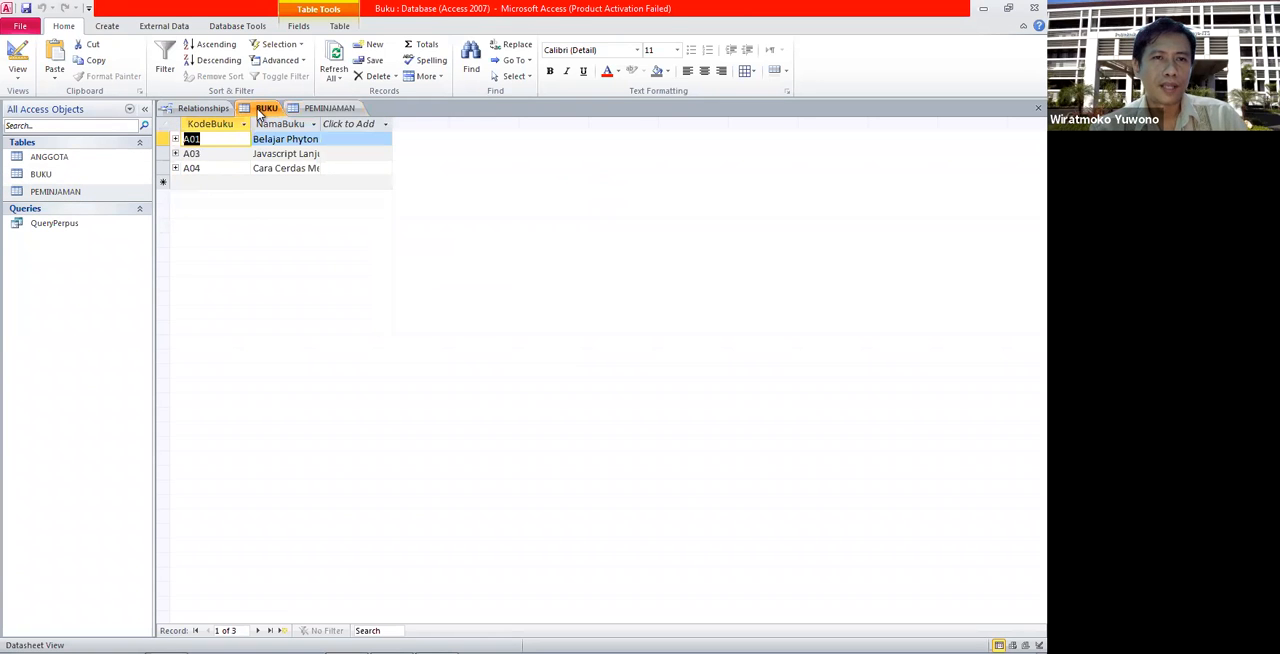
- Delete the A01 Belajar Phyton record from BUKU, accepting the cascading deletion of its related records
{"action": "left_click", "coordinate": [161, 139]}
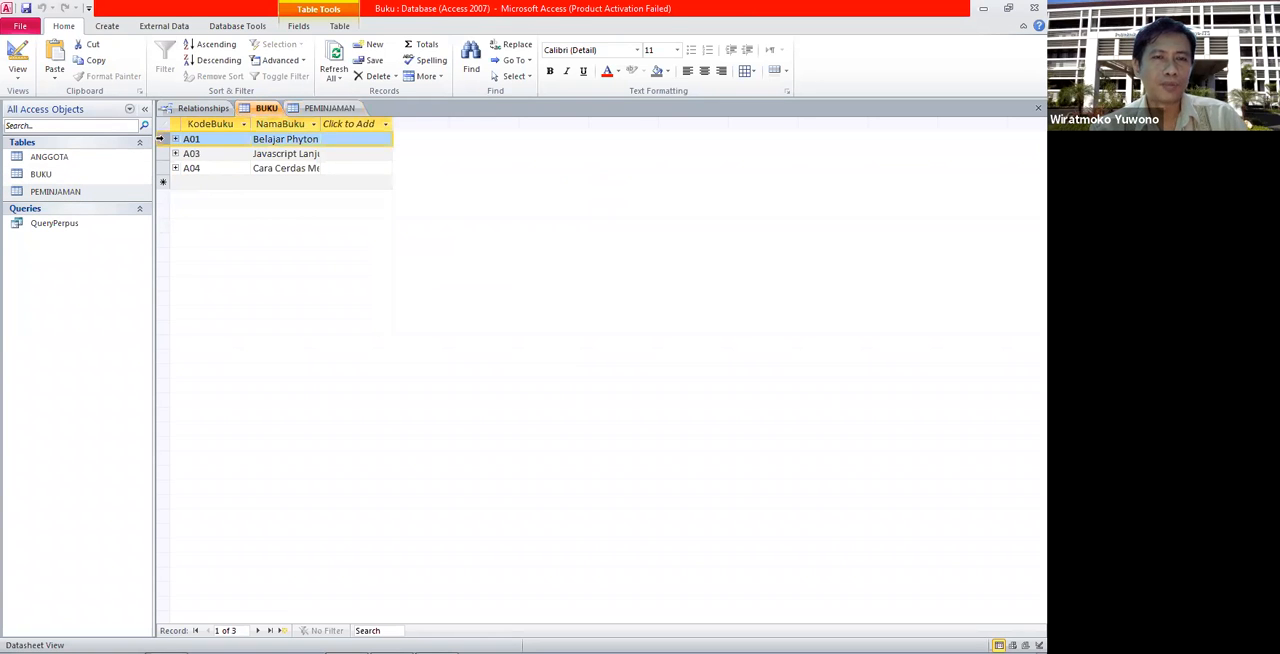
{"action": "right_click", "coordinate": [161, 139]}
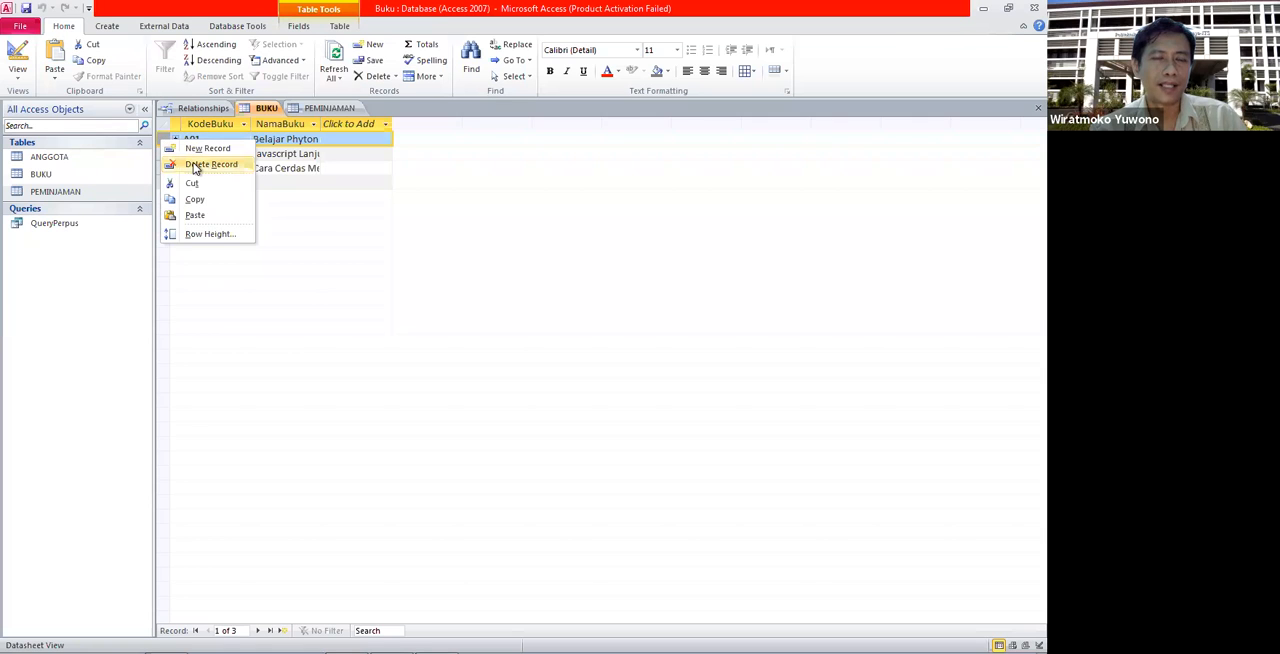
{"action": "left_click", "coordinate": [195, 164]}
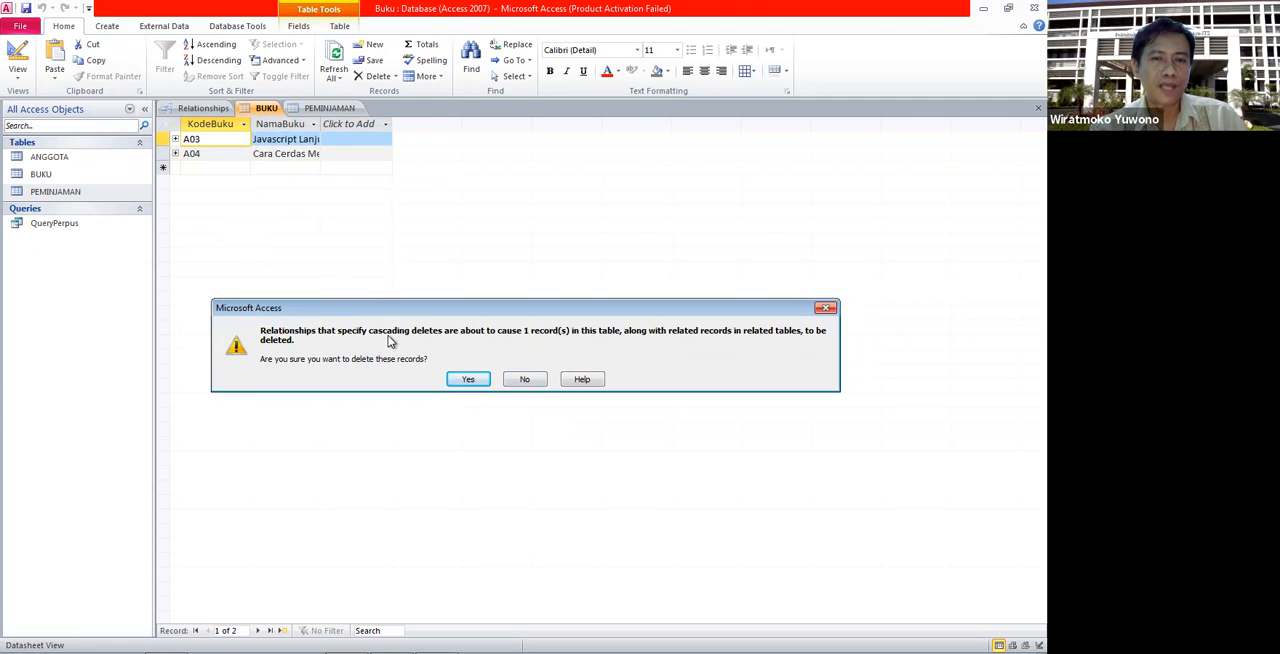
{"action": "left_click", "coordinate": [462, 380]}
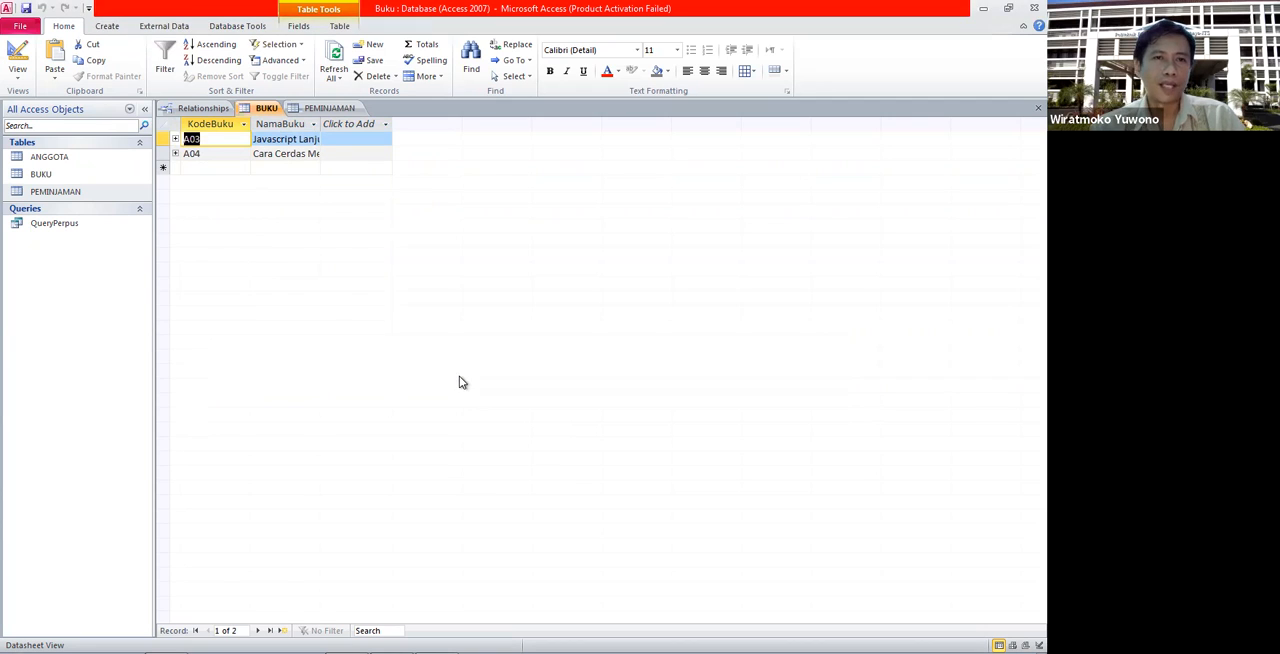
{"action": "left_click", "coordinate": [222, 170]}
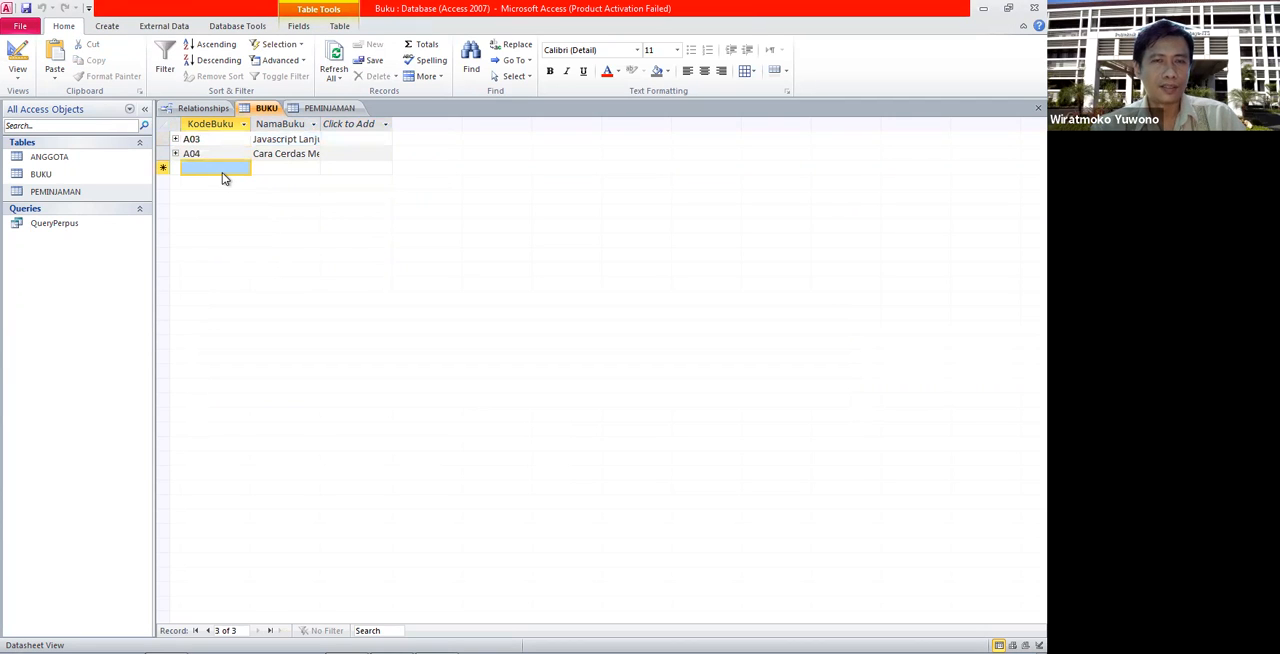
- Check the PEMINJAMAN records for the effect of the cascading deletion and close the PEMINJAMAN and BUKU tables
{"action": "left_click", "coordinate": [327, 109]}
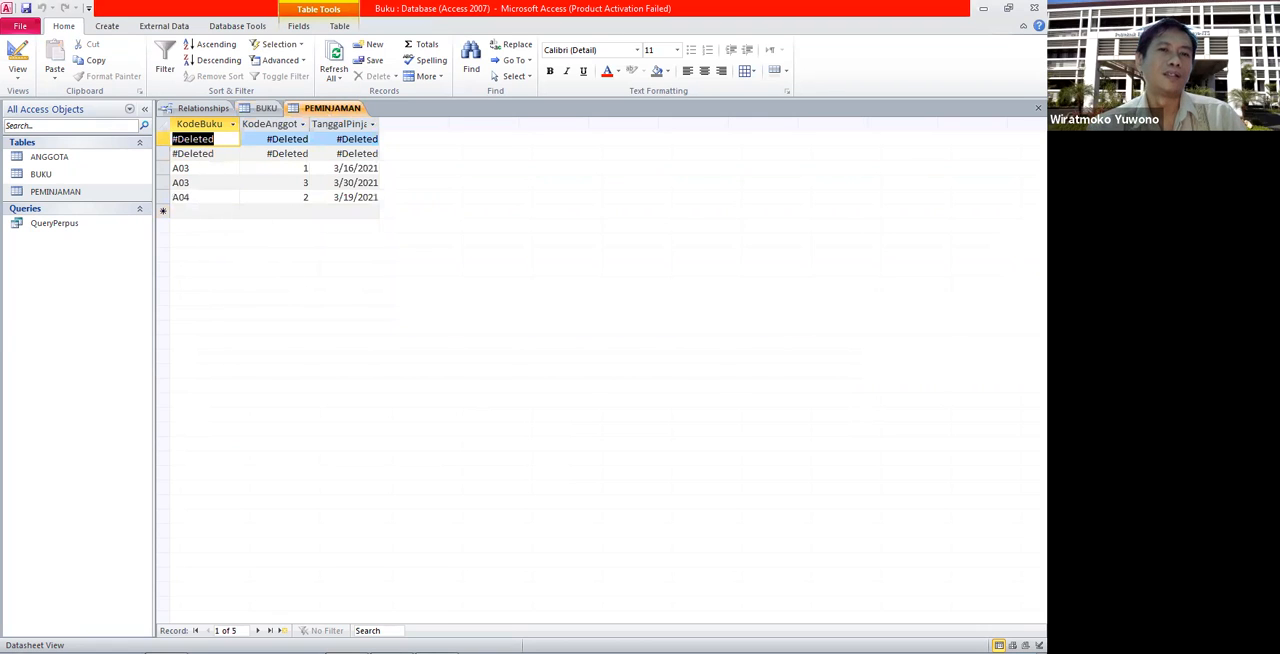
{"action": "left_click", "coordinate": [262, 109]}
{"action": "left_click", "coordinate": [336, 112]}
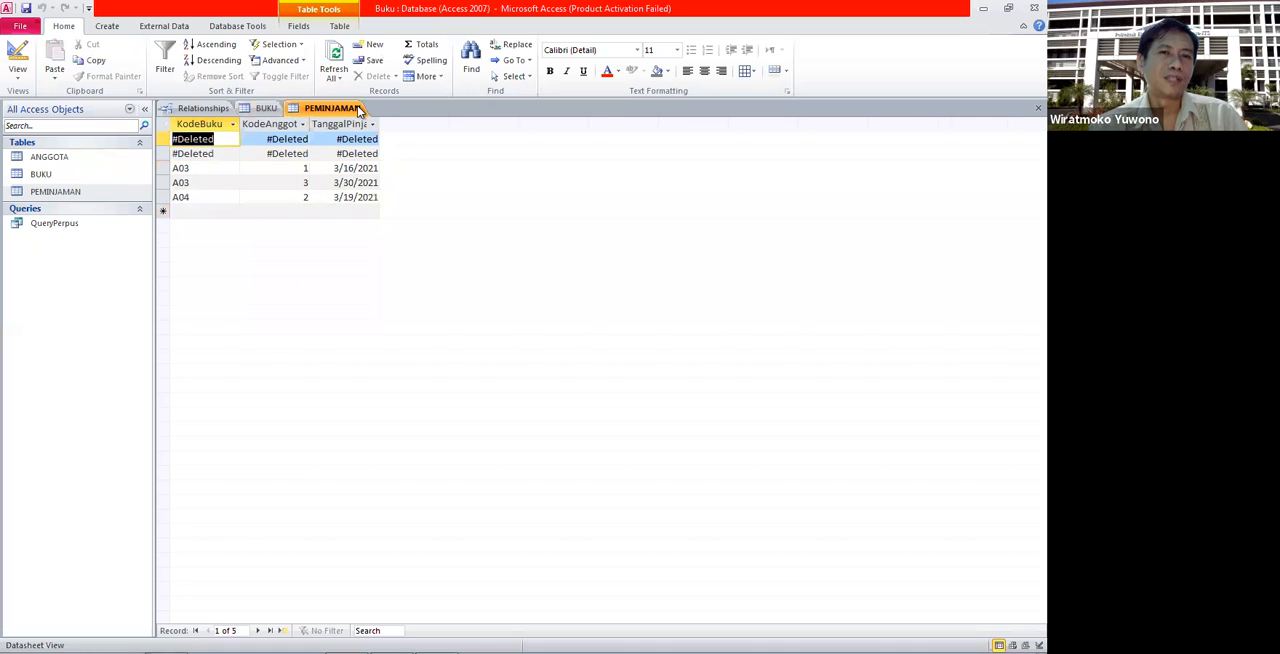
{"action": "right_click", "coordinate": [360, 108]}
{"action": "left_click", "coordinate": [392, 132]}
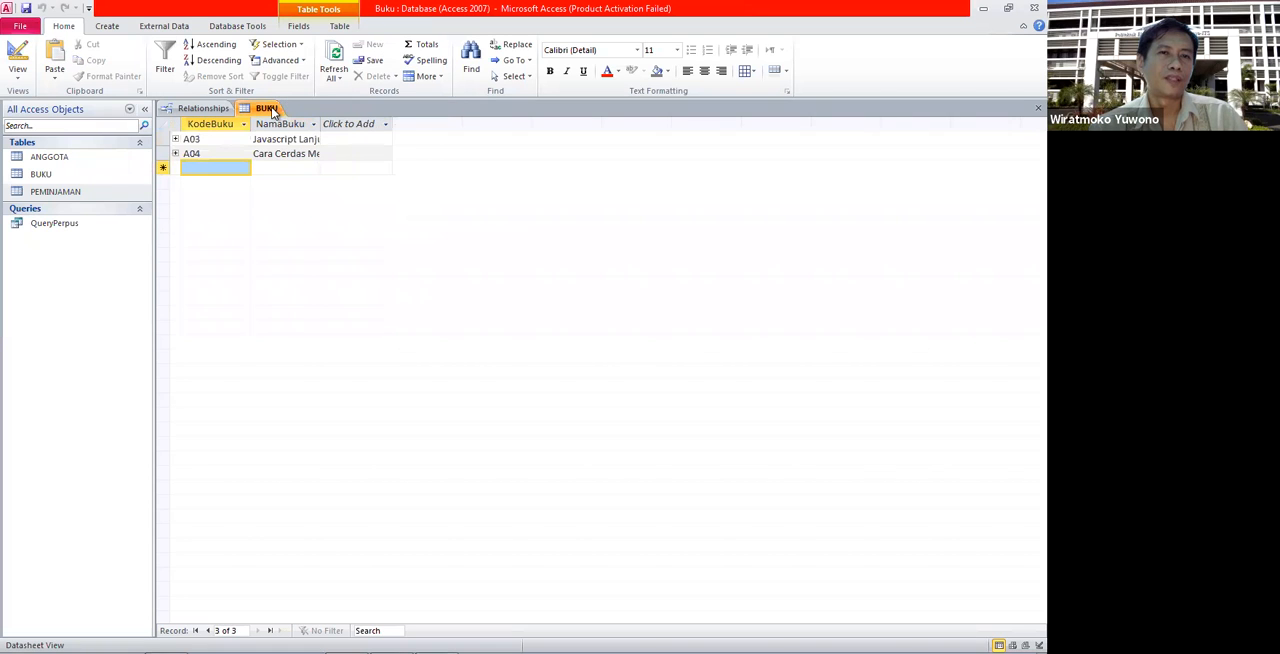
{"action": "right_click", "coordinate": [272, 109]}
{"action": "left_click", "coordinate": [289, 131]}
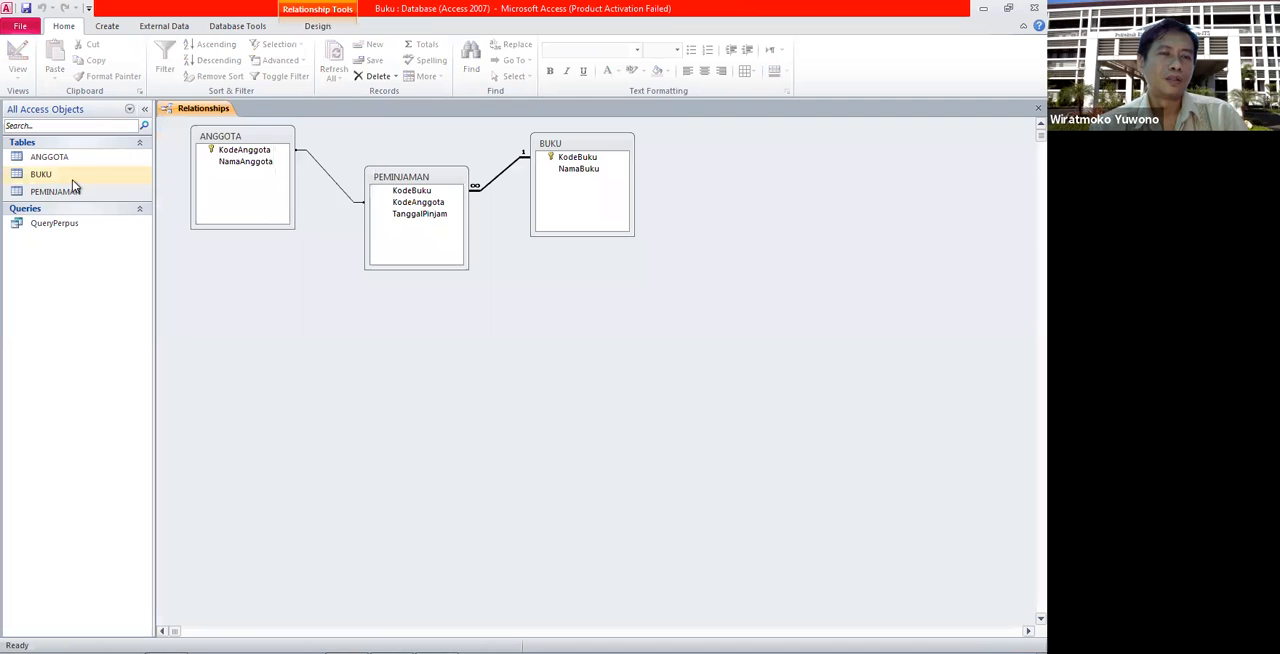
- Reopen PEMINJAMAN and BUKU and compare the remaining KodeBuku values in both tables
{"action": "left_click", "coordinate": [80, 194]}
{"action": "double_click", "coordinate": [80, 194]}
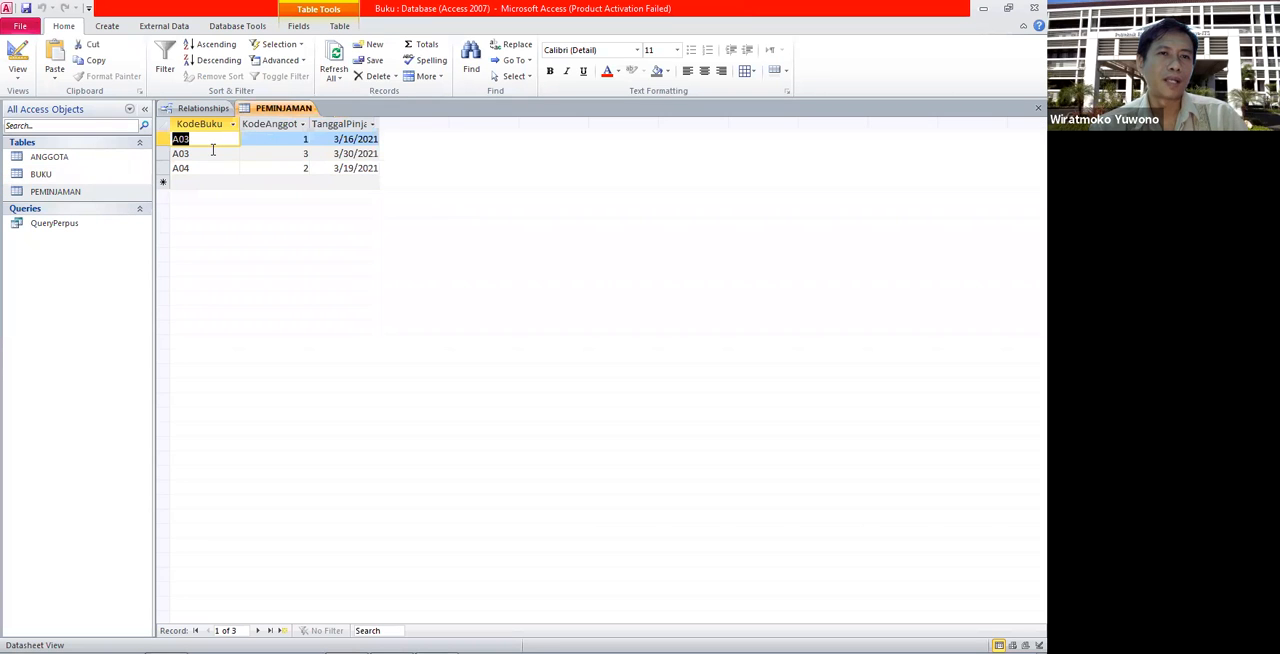
{"action": "double_click", "coordinate": [72, 174]}
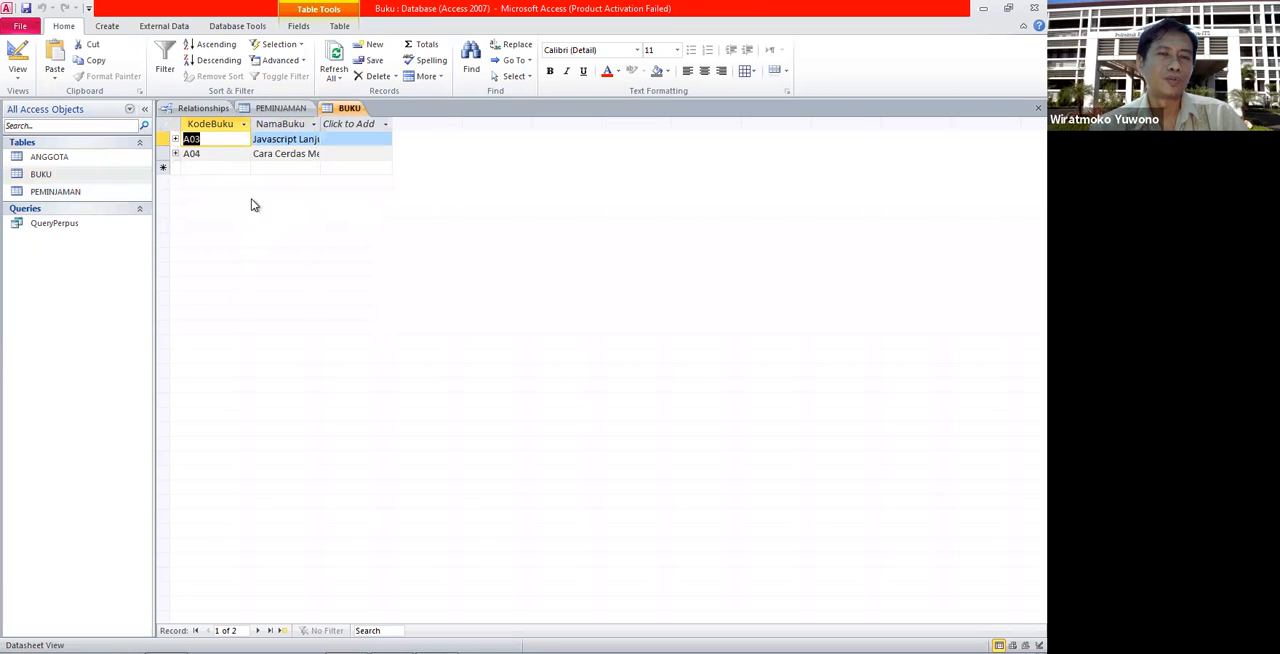
{"action": "left_click", "coordinate": [289, 108]}
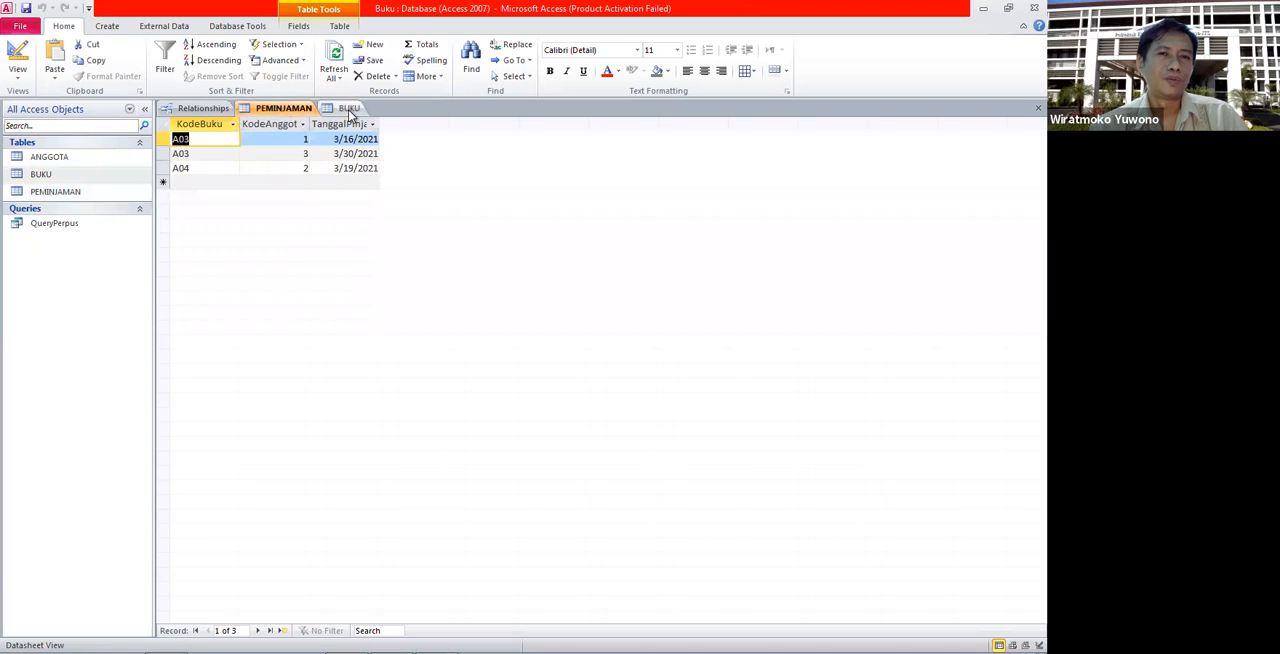
{"action": "left_click", "coordinate": [349, 109]}
{"action": "left_click", "coordinate": [282, 110]}
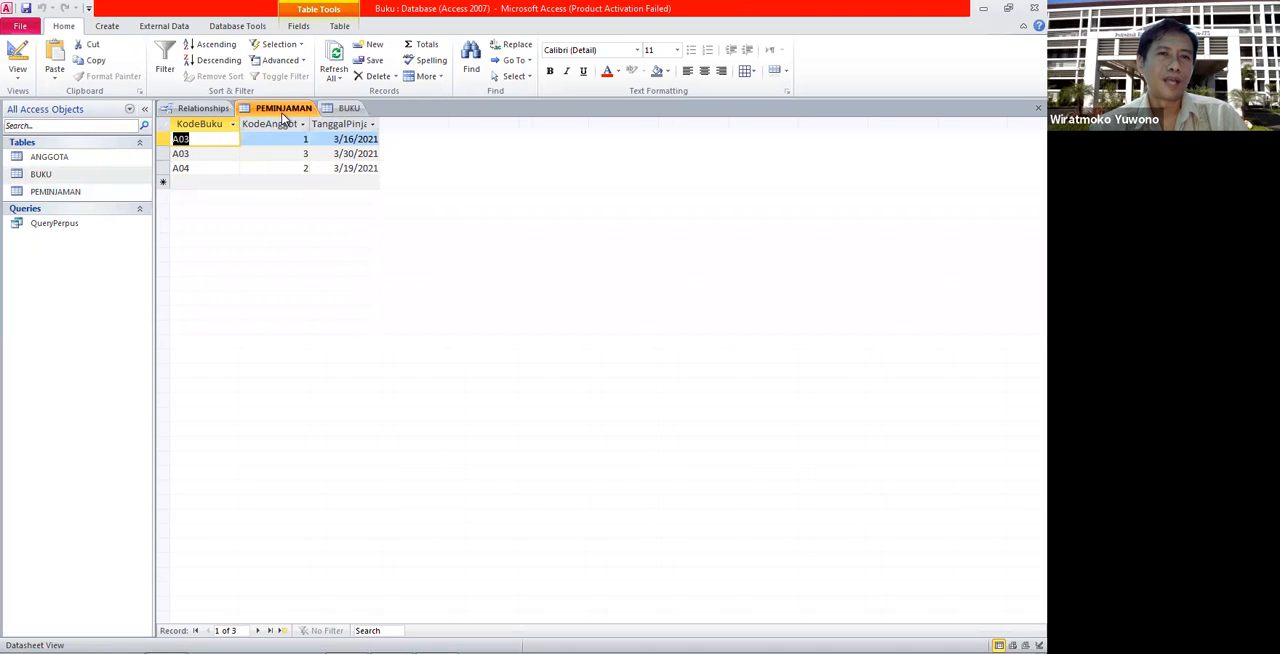
{"action": "left_click", "coordinate": [347, 109]}
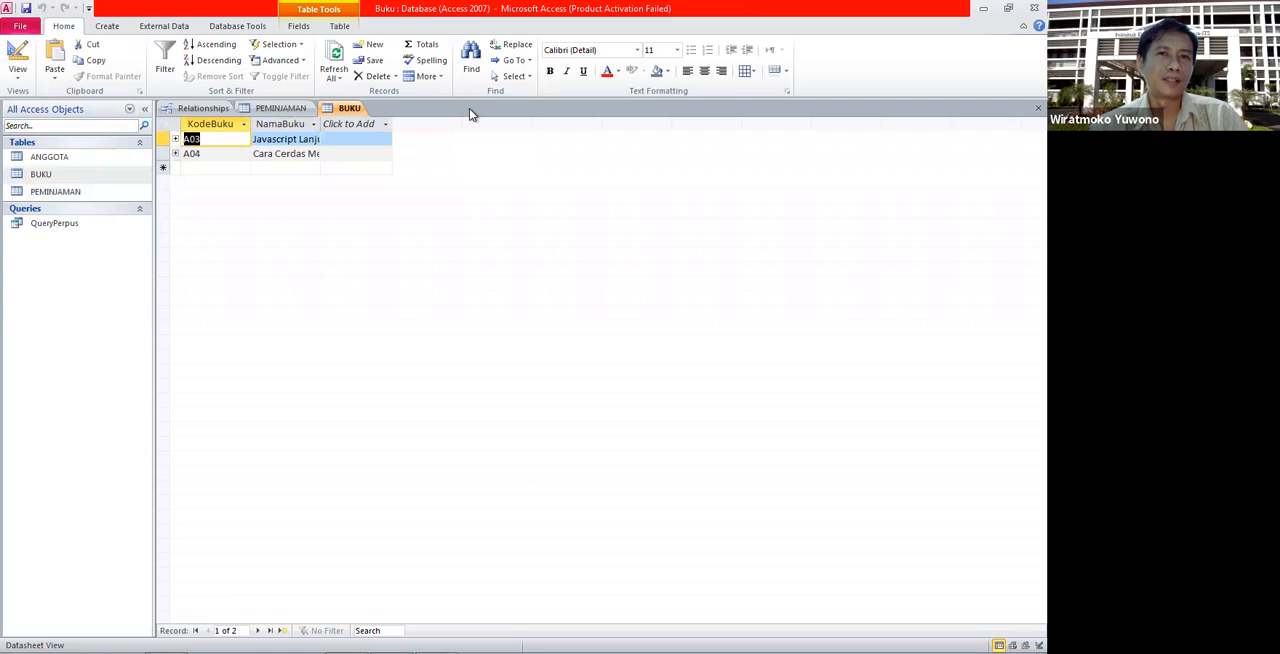